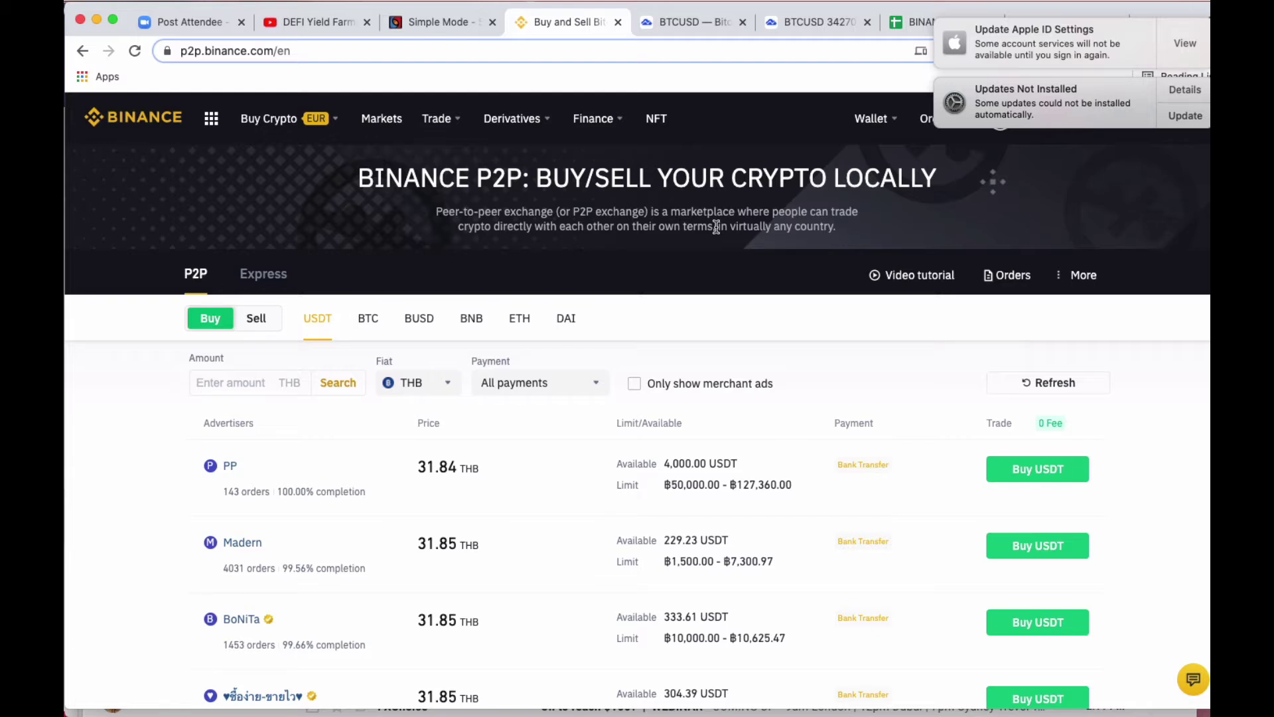
# View the BUSD buy offers and play the P2P video tutorial up to the part on entering an amount before closing it
pyautogui.click(419, 318)
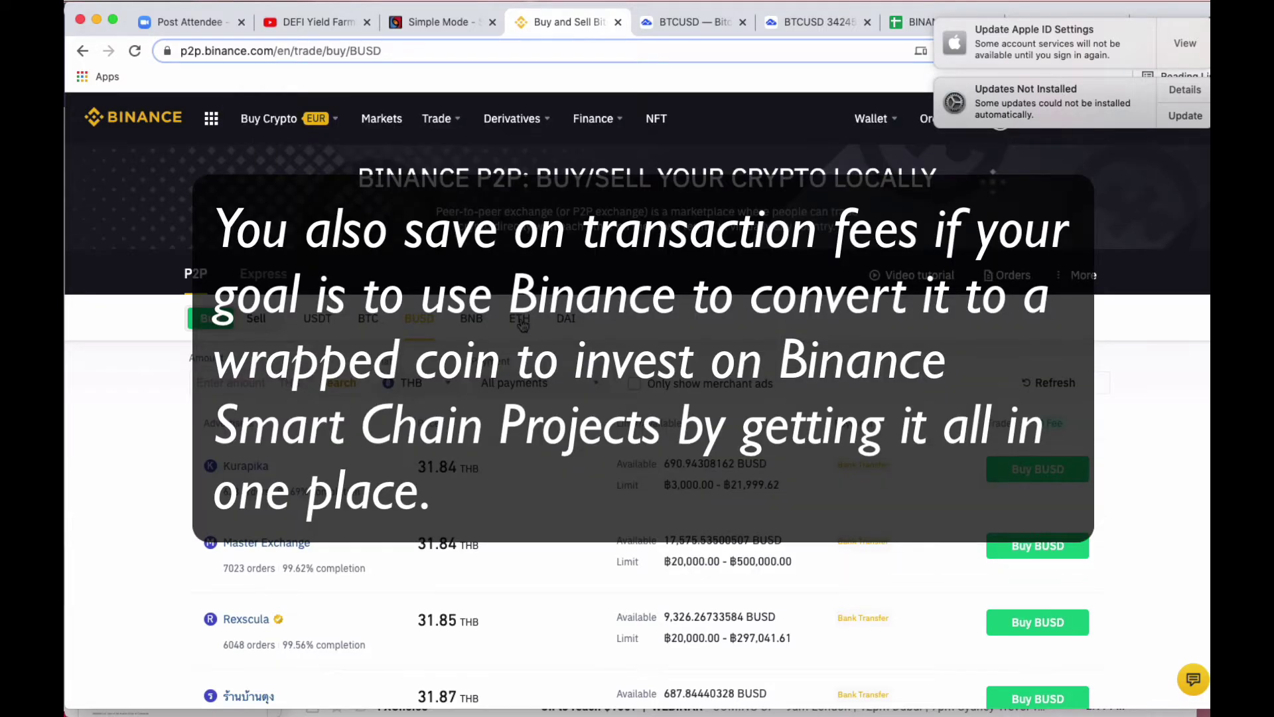
pyautogui.click(915, 285)
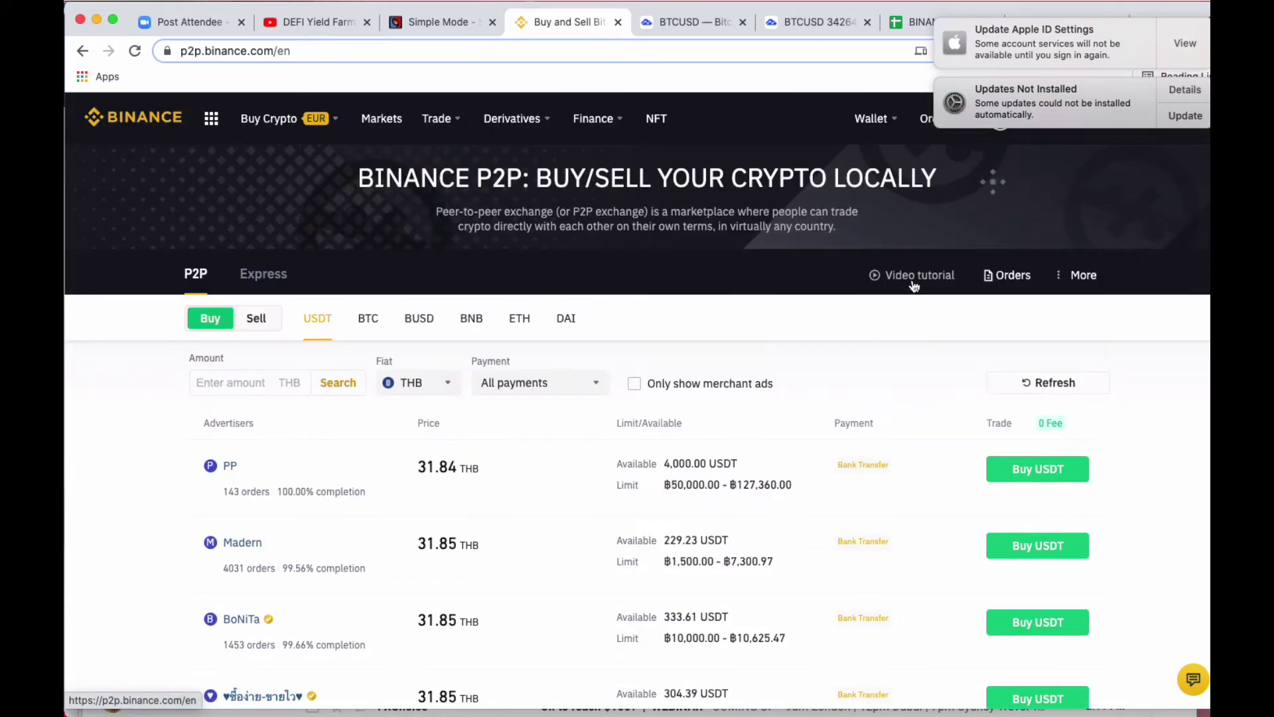
pyautogui.click(914, 279)
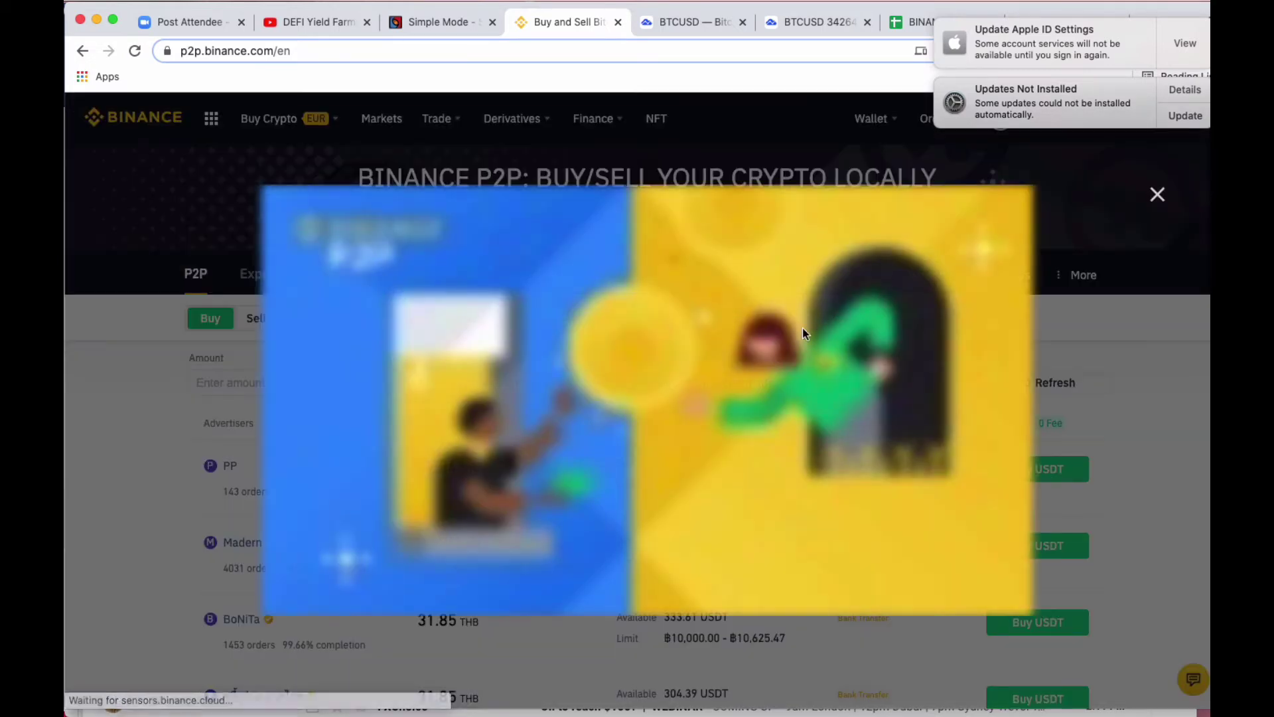
pyautogui.click(369, 599)
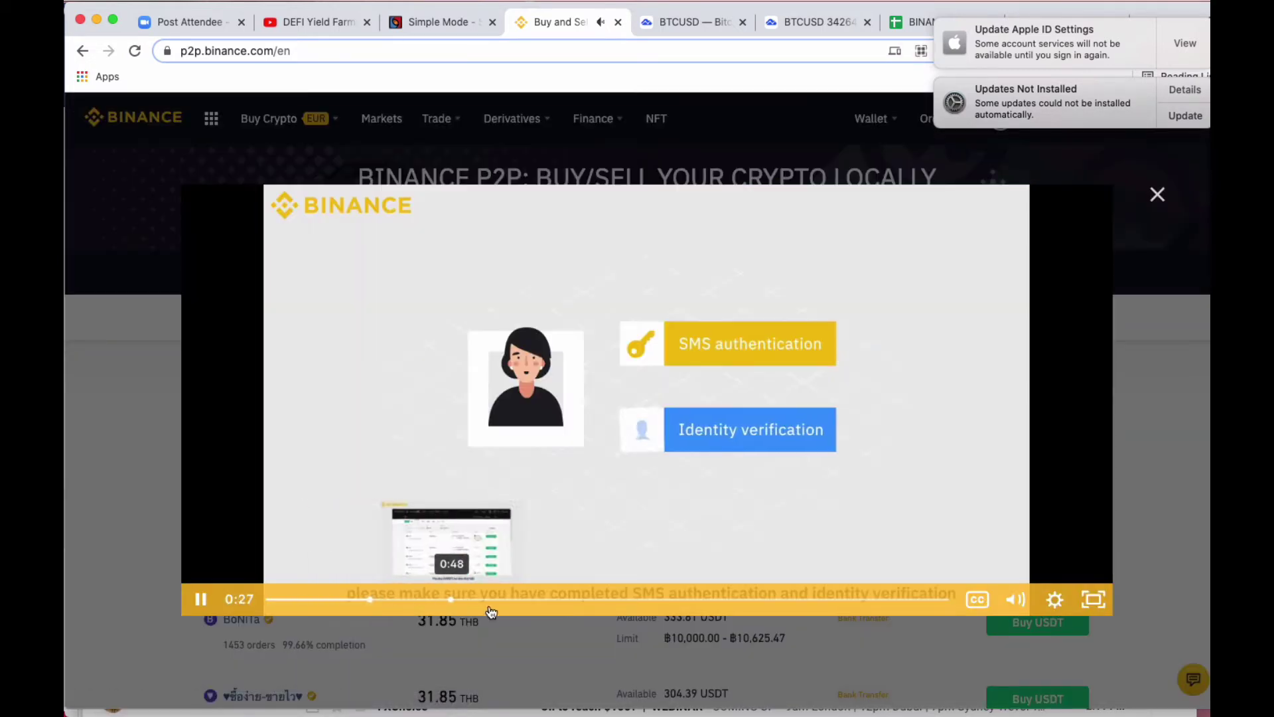
pyautogui.click(521, 599)
pyautogui.click(201, 599)
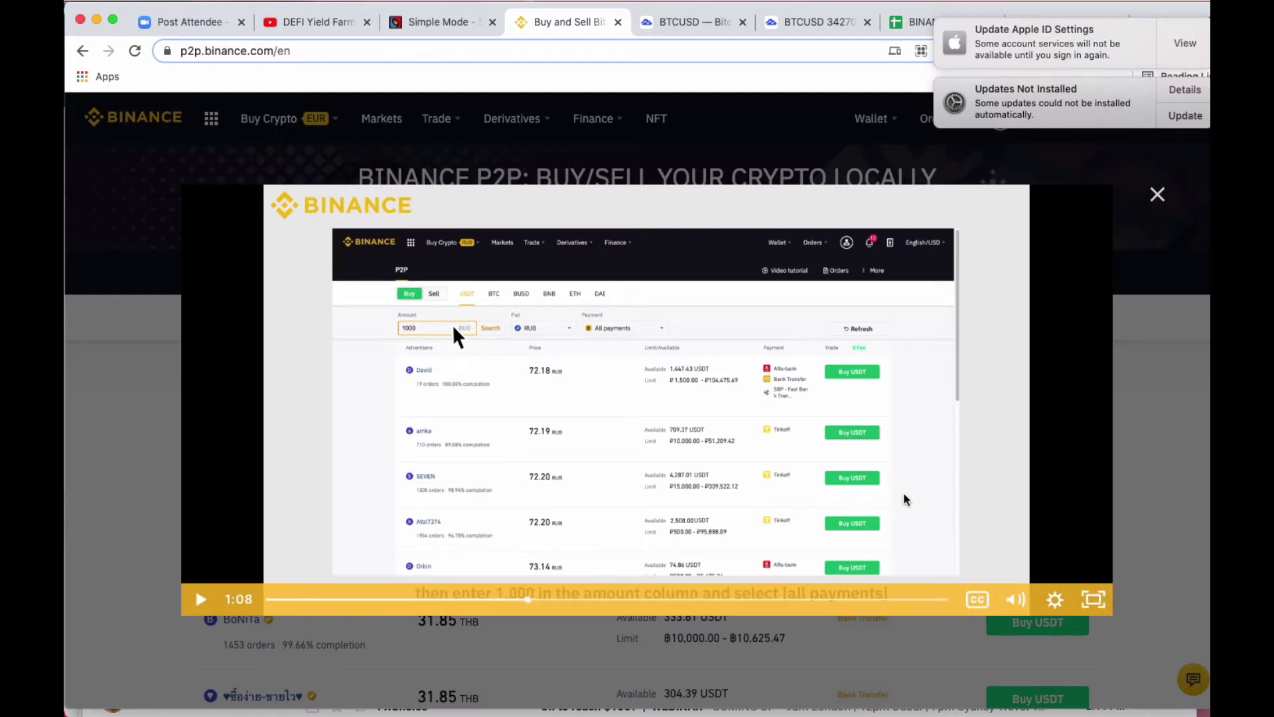
pyautogui.click(1156, 198)
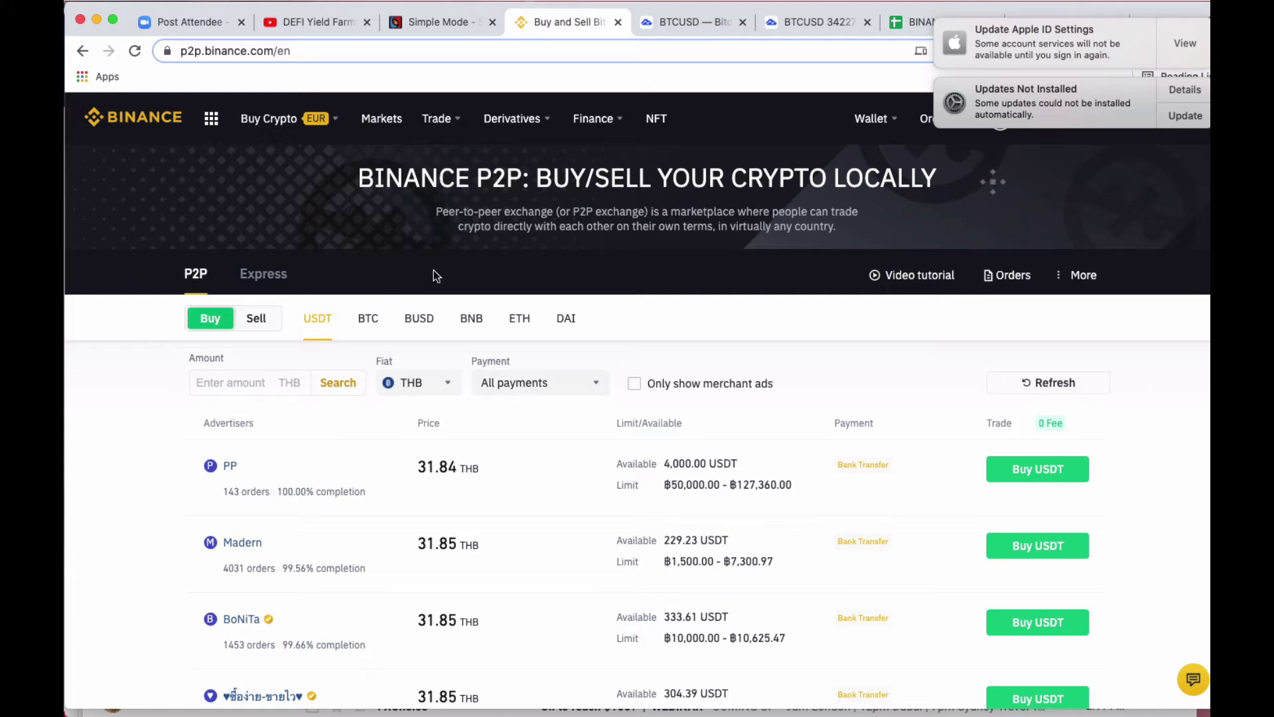
# Check the Buy Crypto payment options and open the P2P page from the Trade options
pyautogui.moveTo(267, 120)
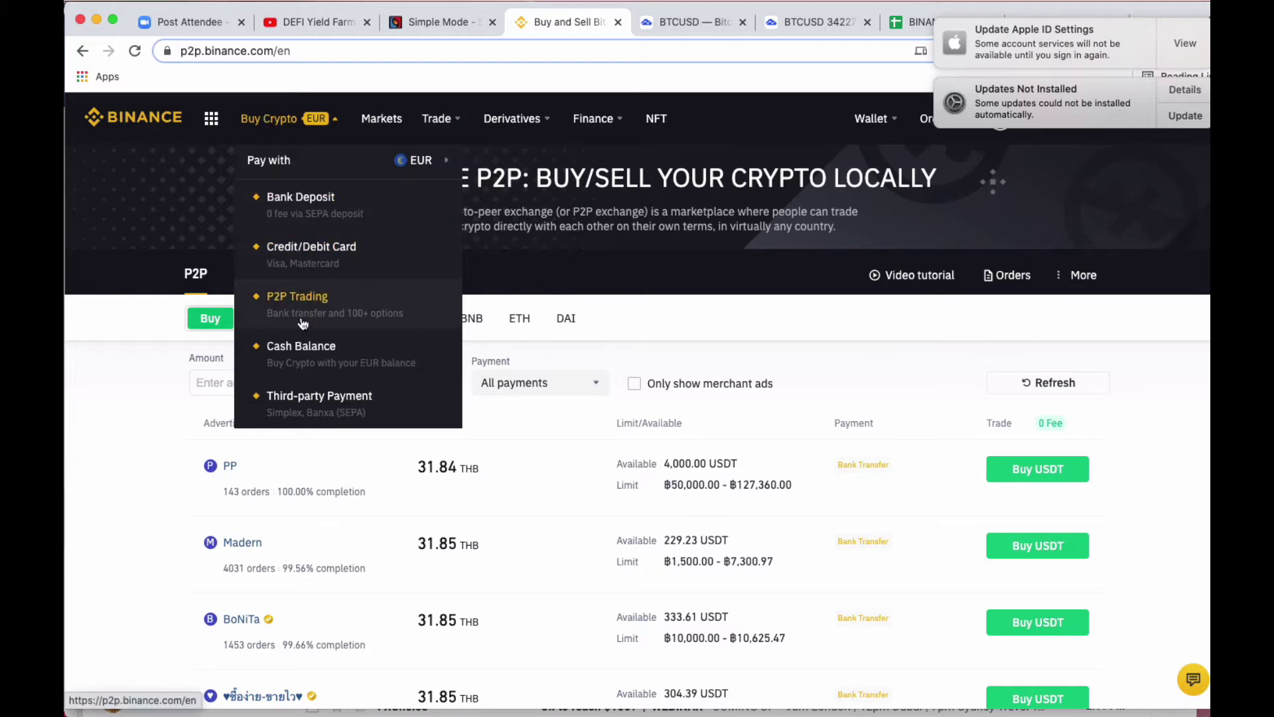
pyautogui.moveTo(440, 119)
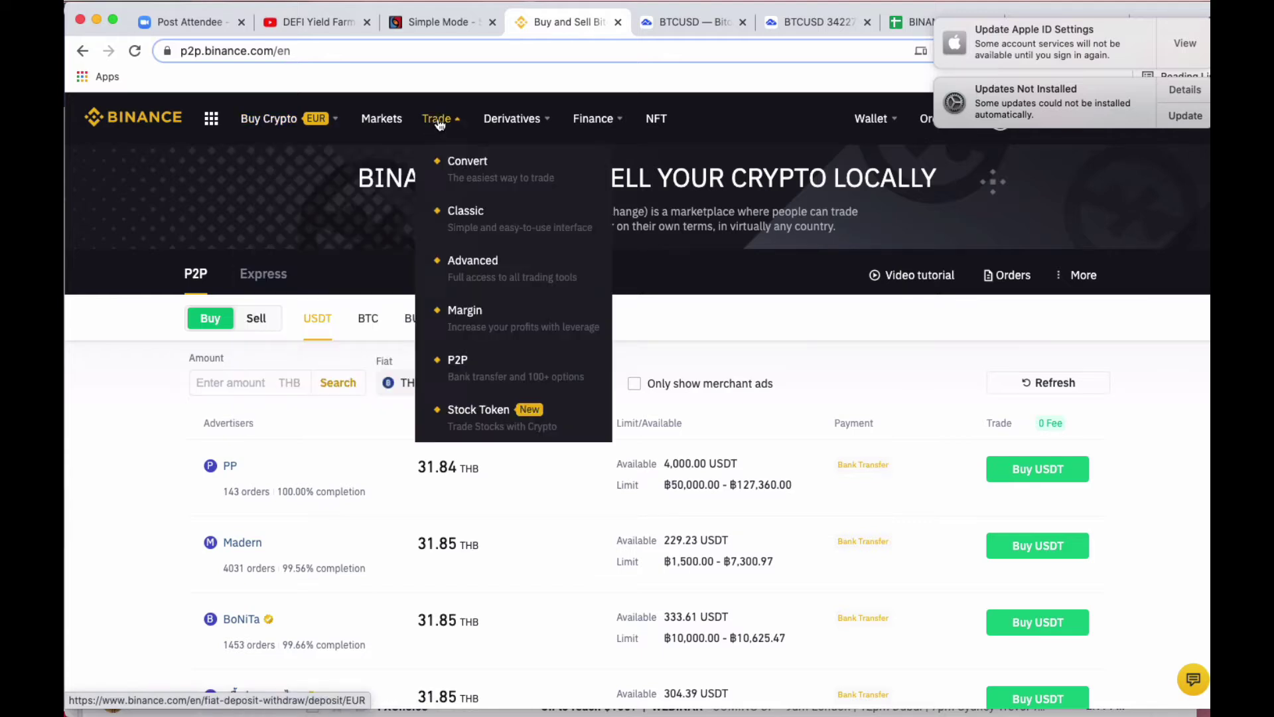
pyautogui.click(484, 370)
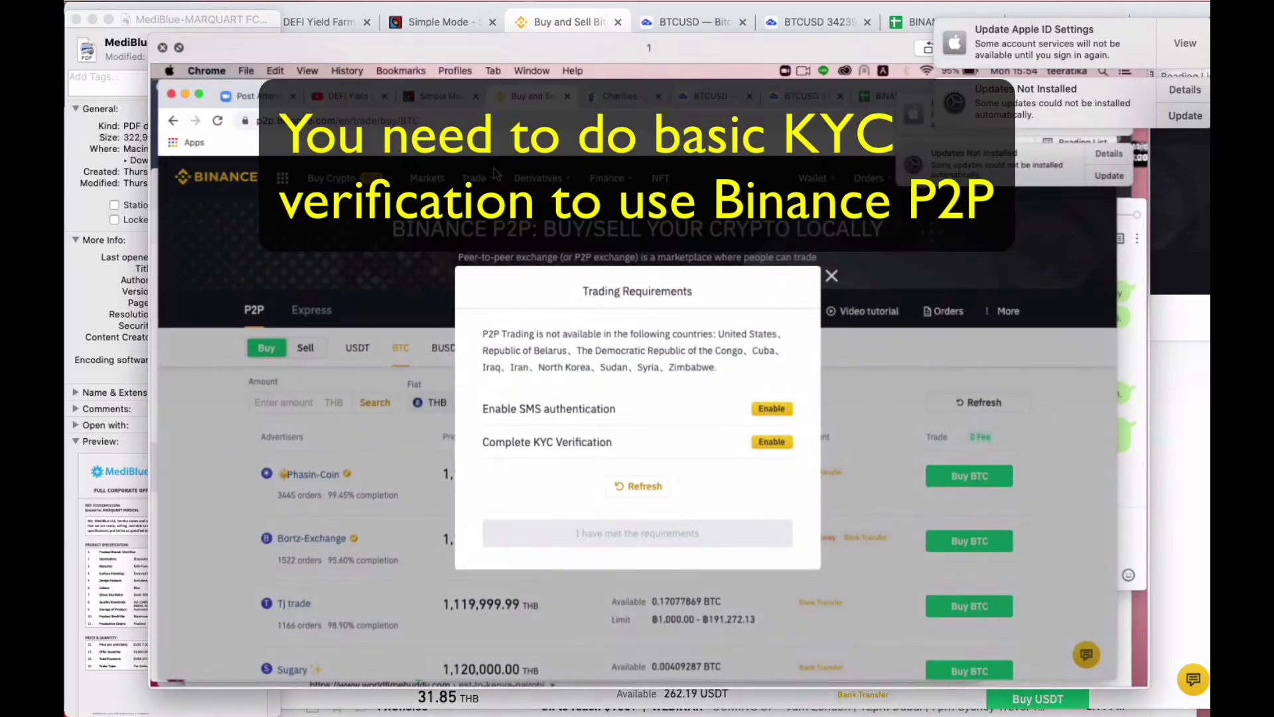
# Examine the screenshots of the P2P trading requirements for SMS authentication and KYC verification
pyautogui.moveTo(634, 58); pyautogui.dragTo(620, 39)
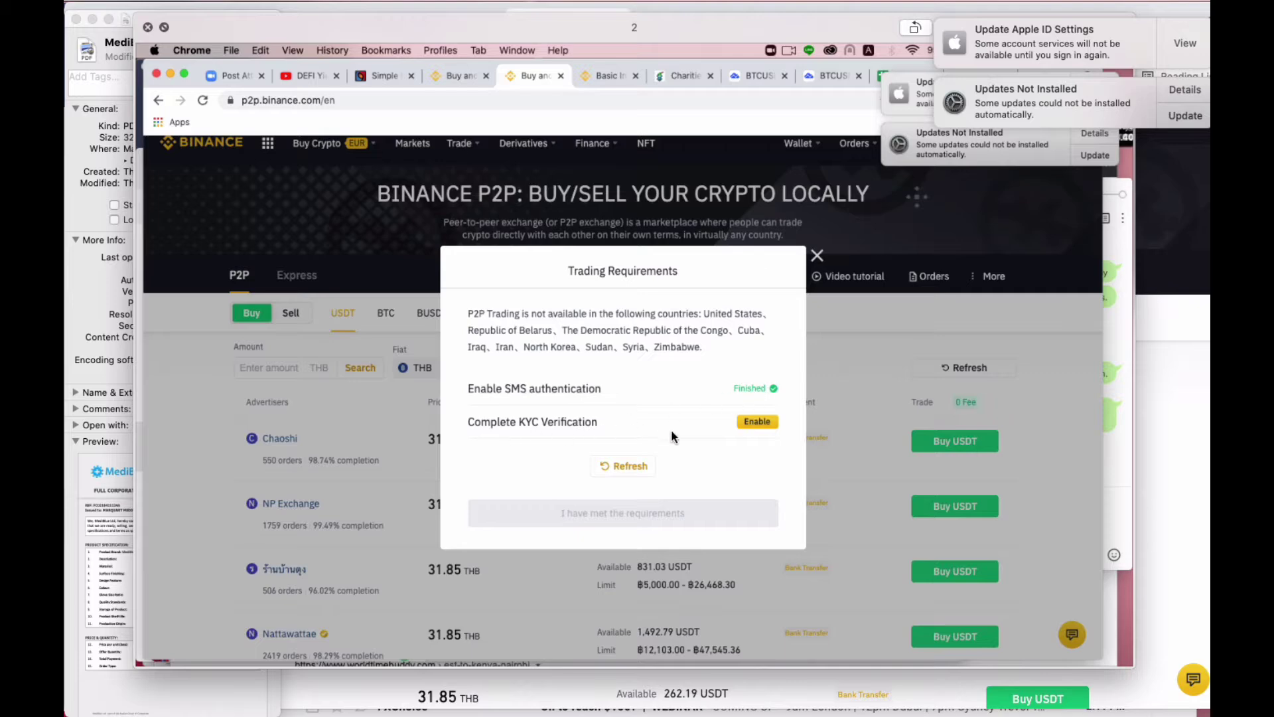
pyautogui.click(770, 424)
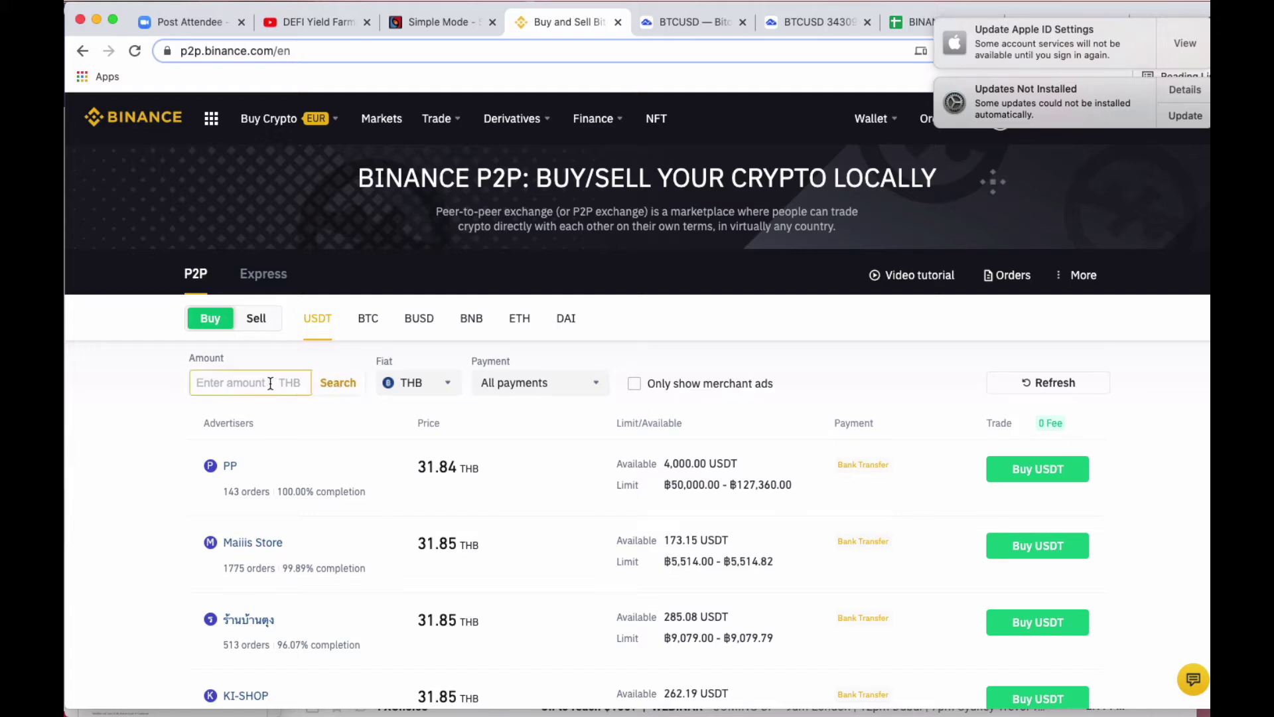
# Set the fiat currency for the P2P offers to THB
pyautogui.click(438, 389)
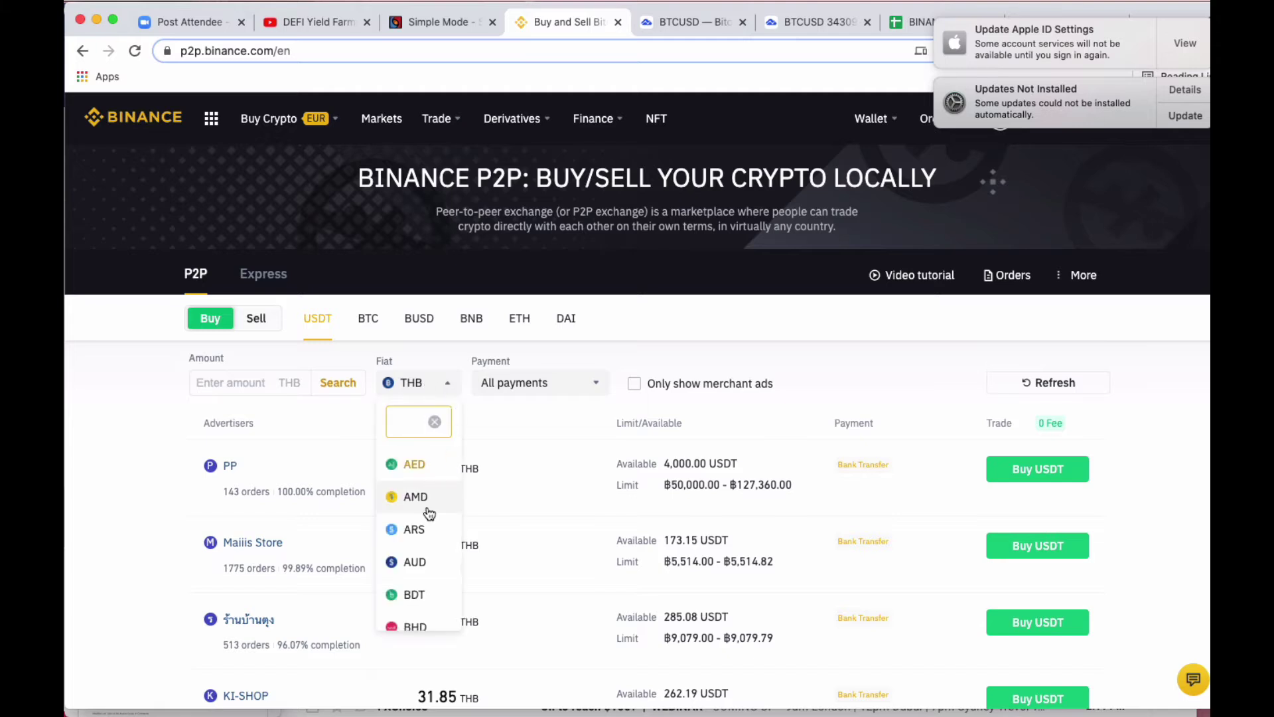
pyautogui.scroll(-8, 429, 513)
pyautogui.scroll(-12, 429, 513)
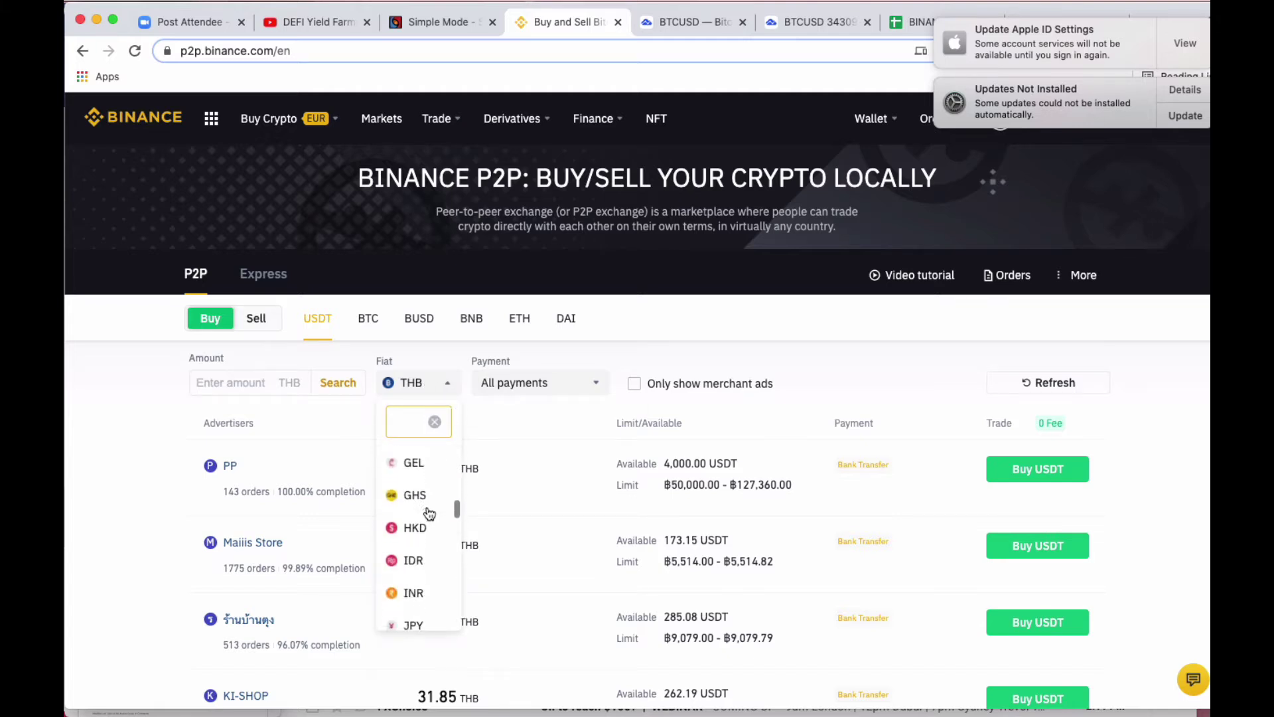
pyautogui.scroll(-12, 429, 513)
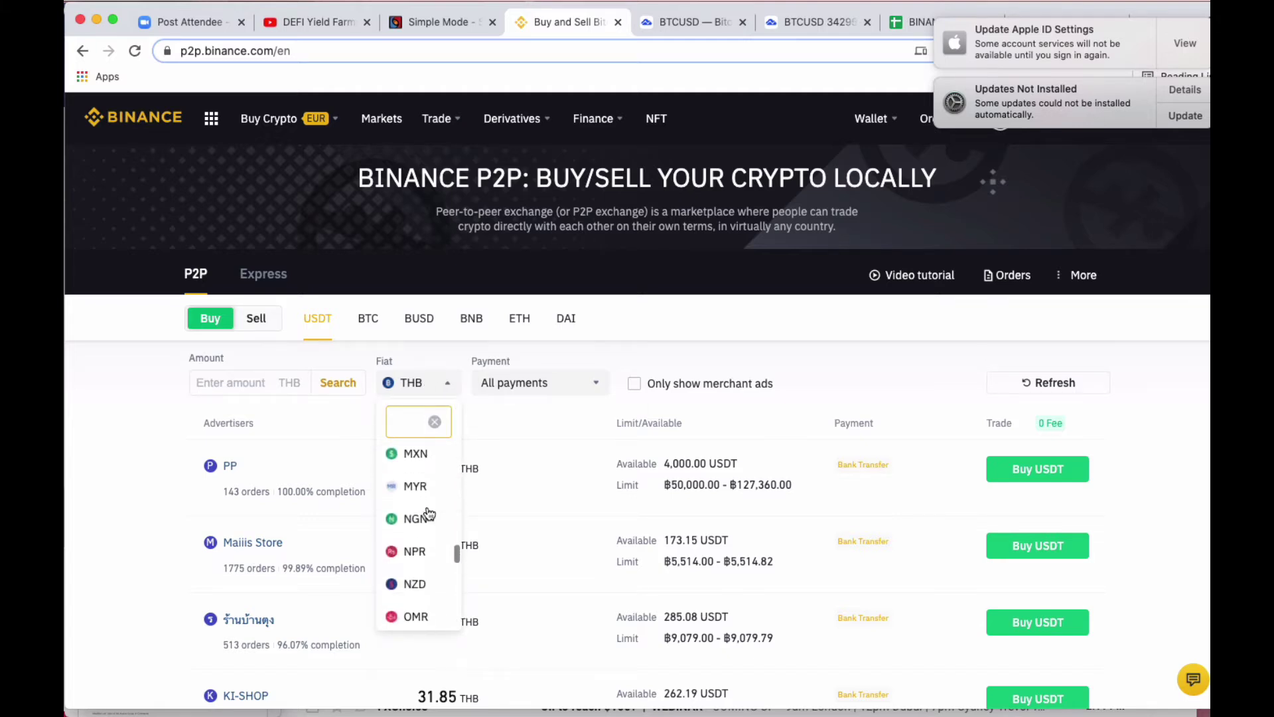
pyautogui.scroll(-3, 430, 513)
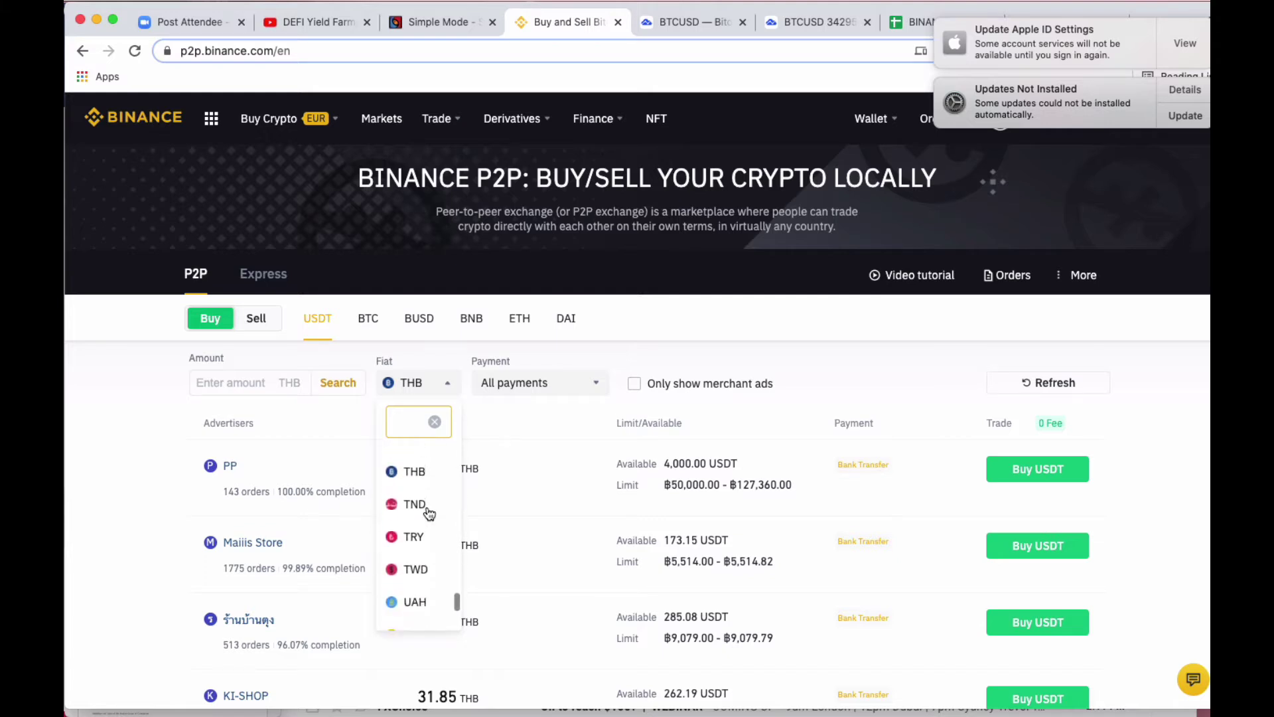
pyautogui.scroll(3, 425, 511)
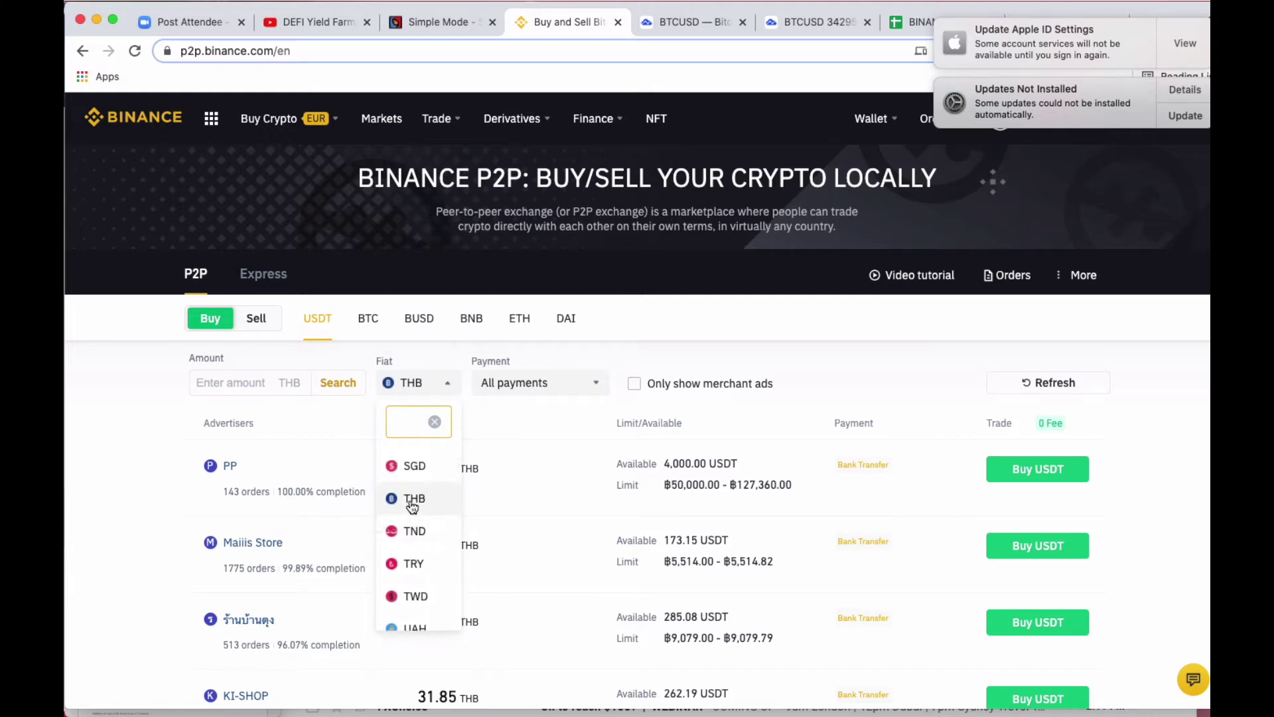
pyautogui.click(412, 502)
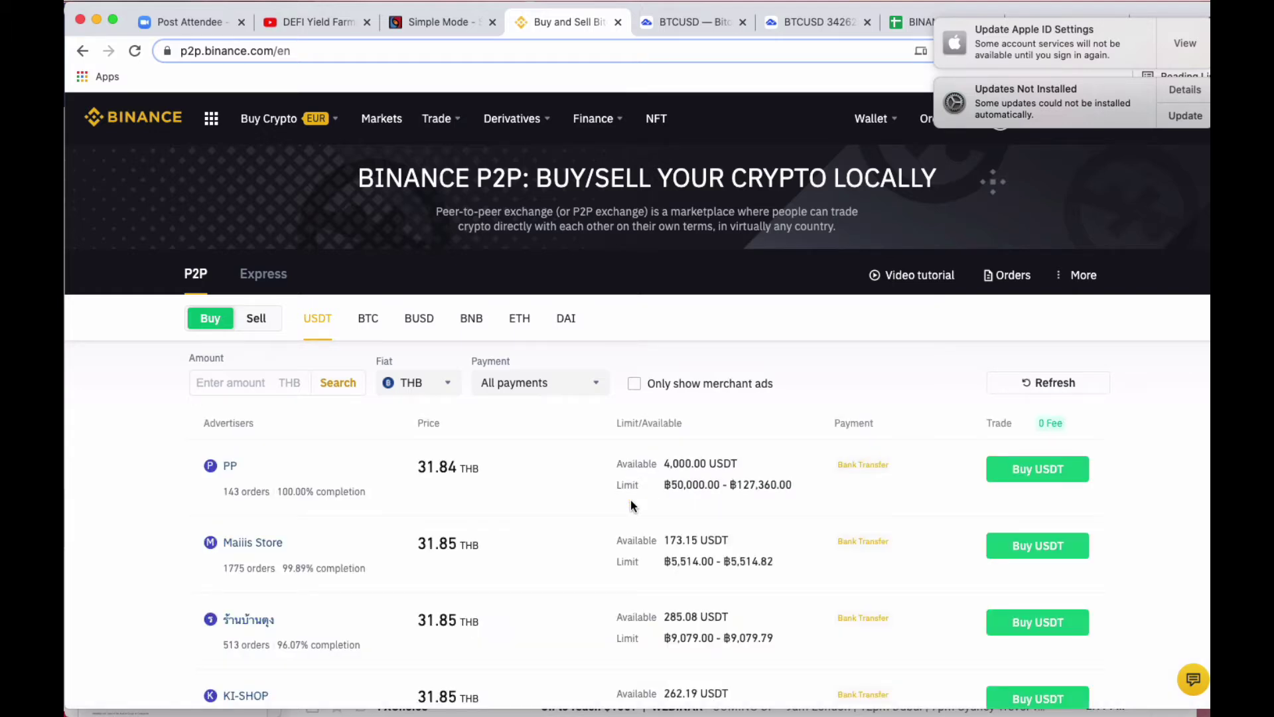
# Browse the THB buy offers for DAI, ETH, BNB, BUSD, BTC and USDT in turn
pyautogui.scroll(-3, 630, 501)
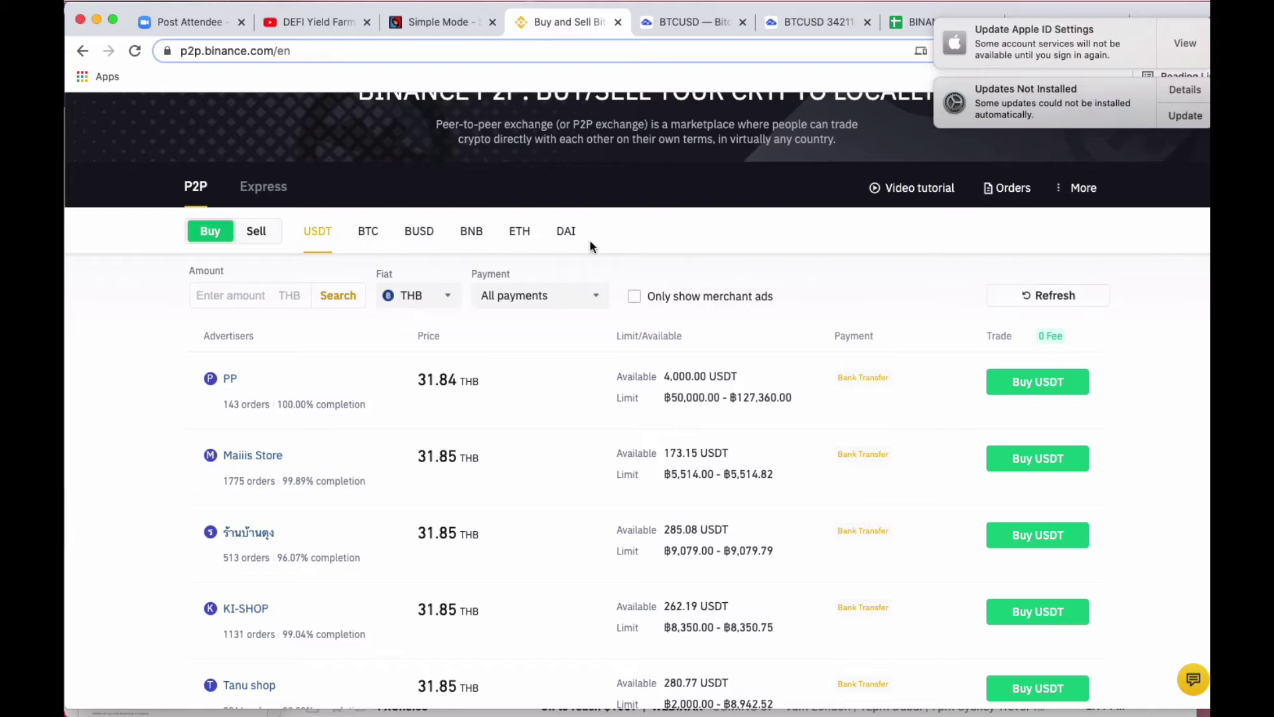
pyautogui.click(567, 237)
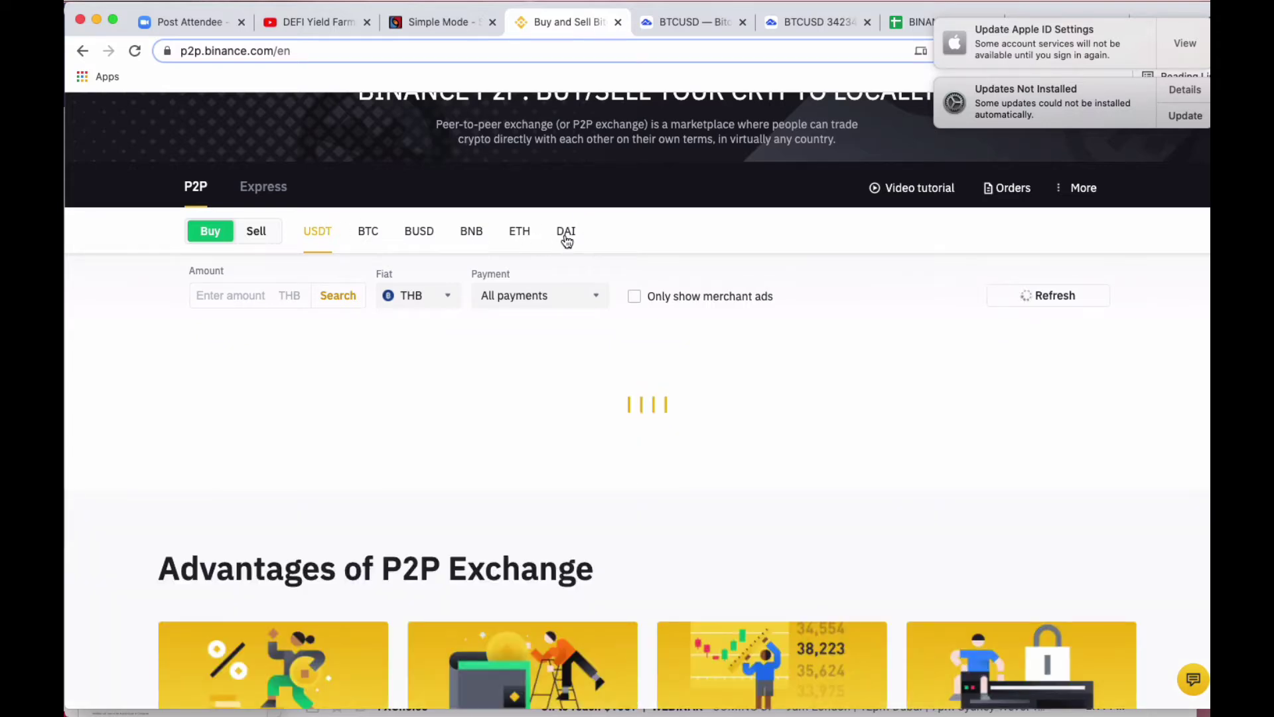
pyautogui.click(517, 239)
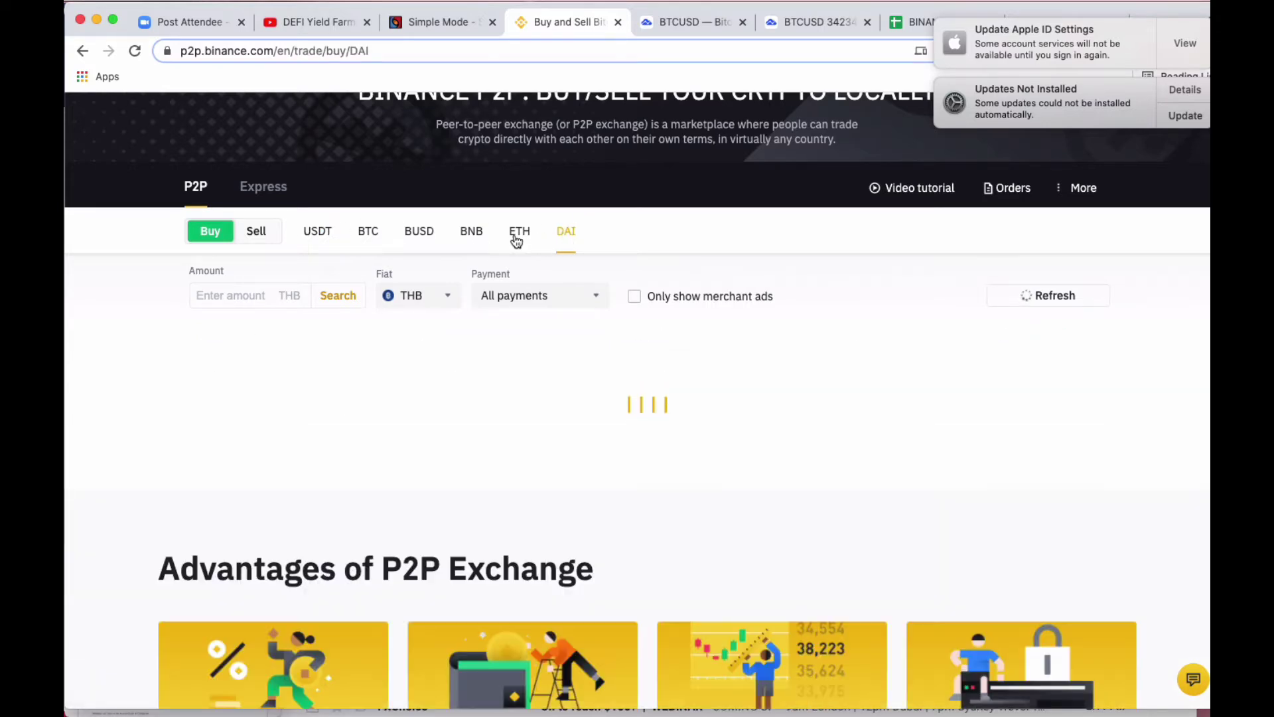
pyautogui.click(476, 239)
pyautogui.click(429, 239)
pyautogui.click(370, 239)
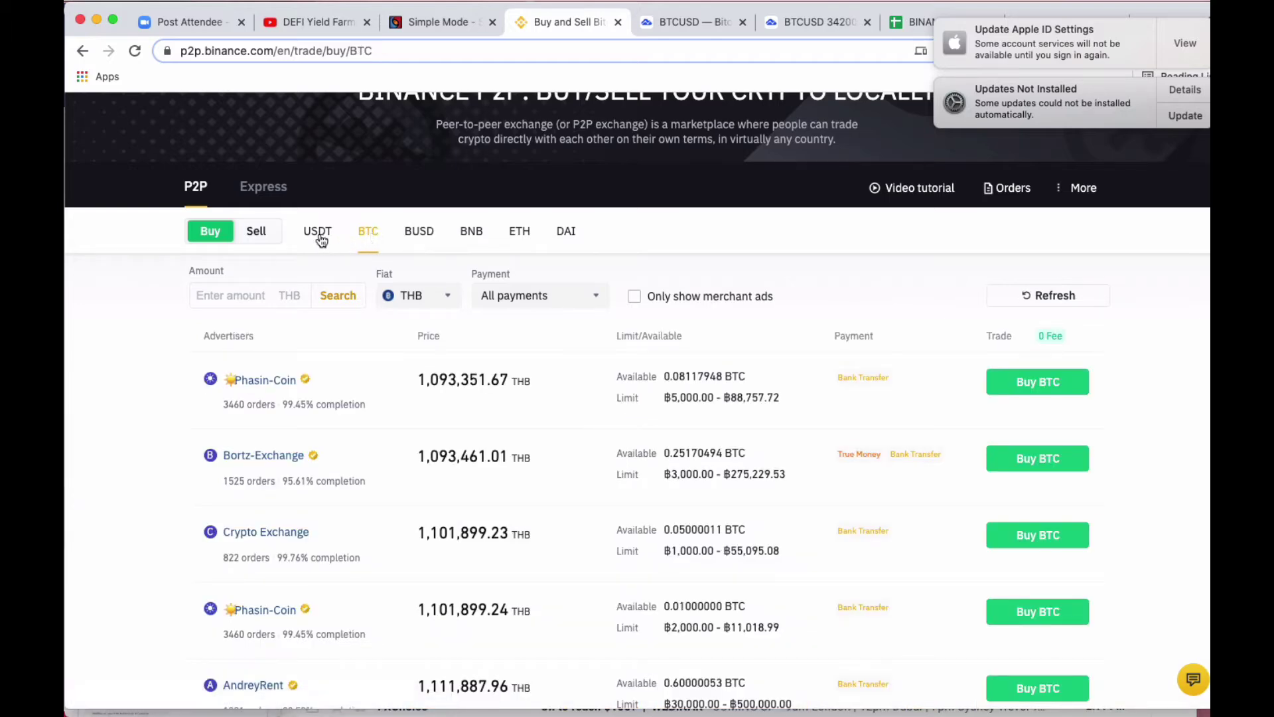
pyautogui.click(319, 238)
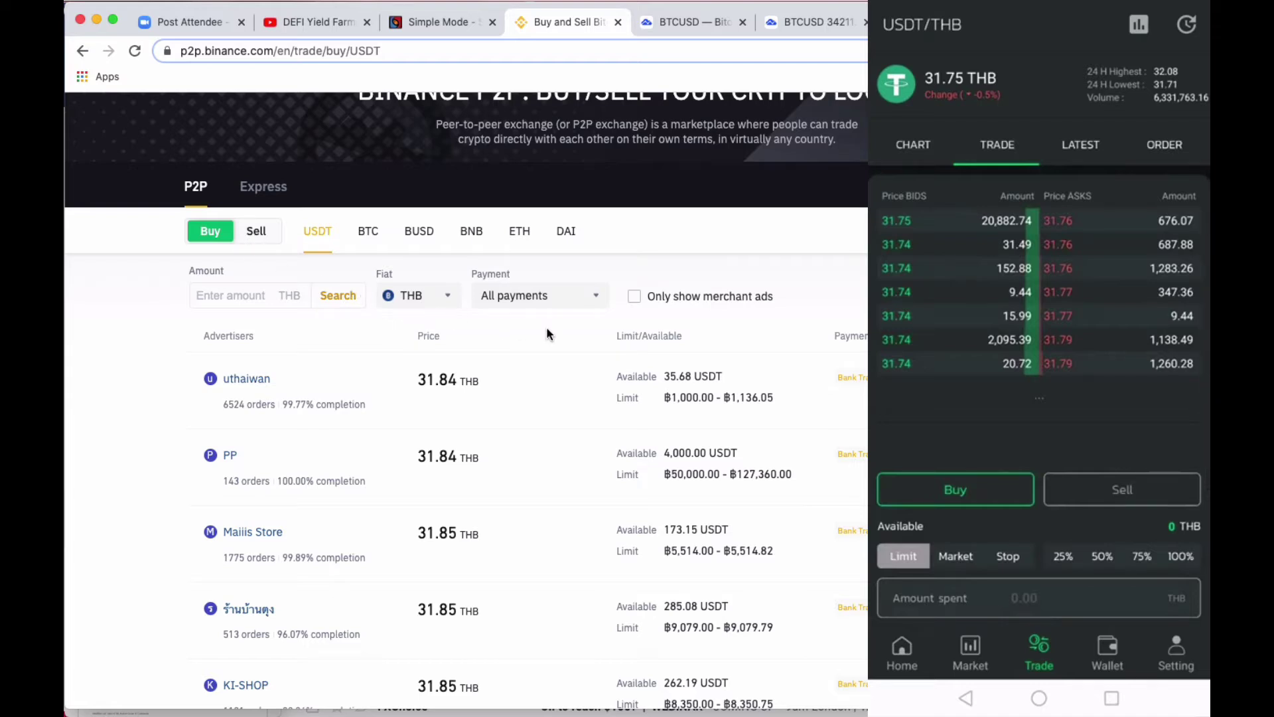
# Compare the BTC, USDT, BUSD and DAI buy offers, ending on the BUSD list
pyautogui.click(370, 239)
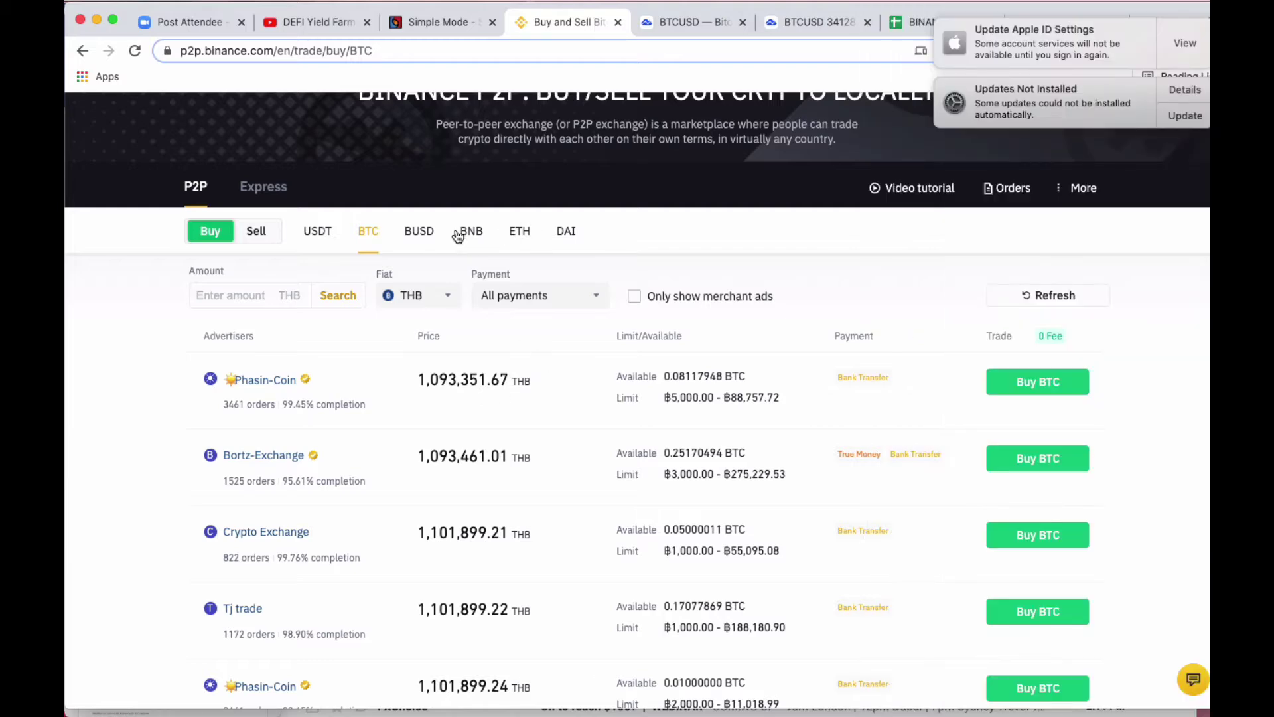
pyautogui.click(312, 233)
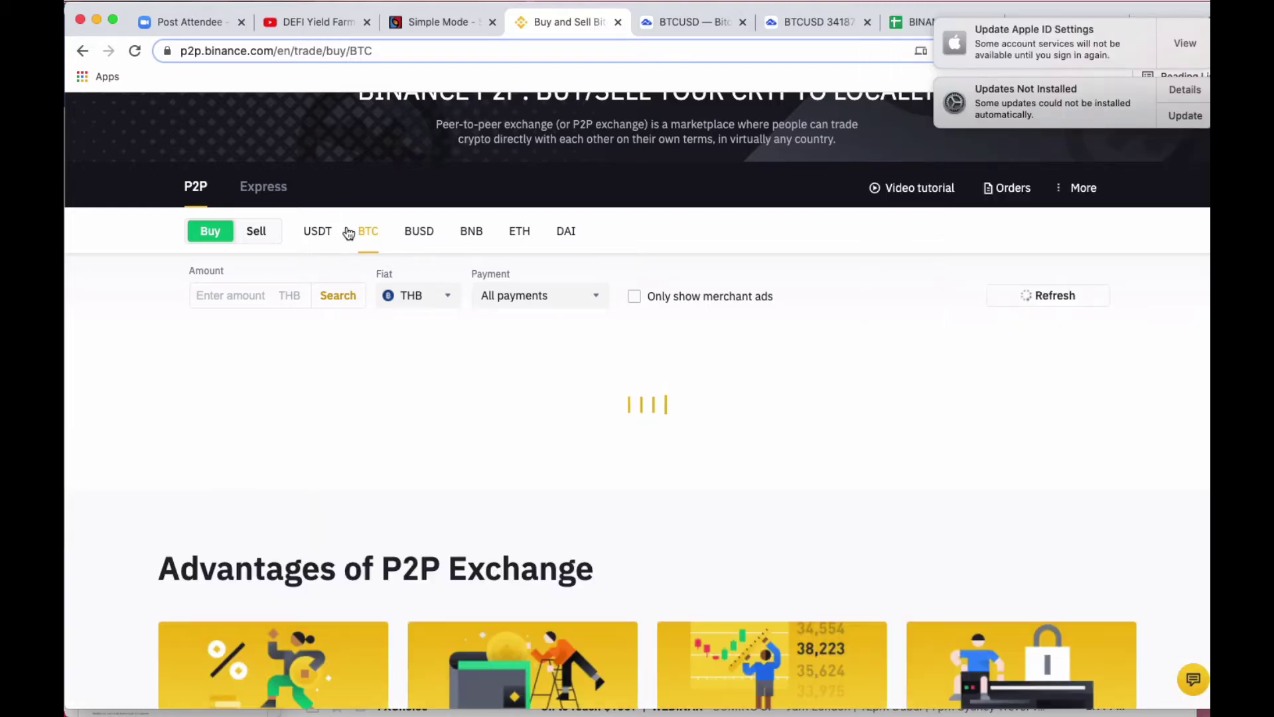
pyautogui.click(430, 234)
pyautogui.click(565, 232)
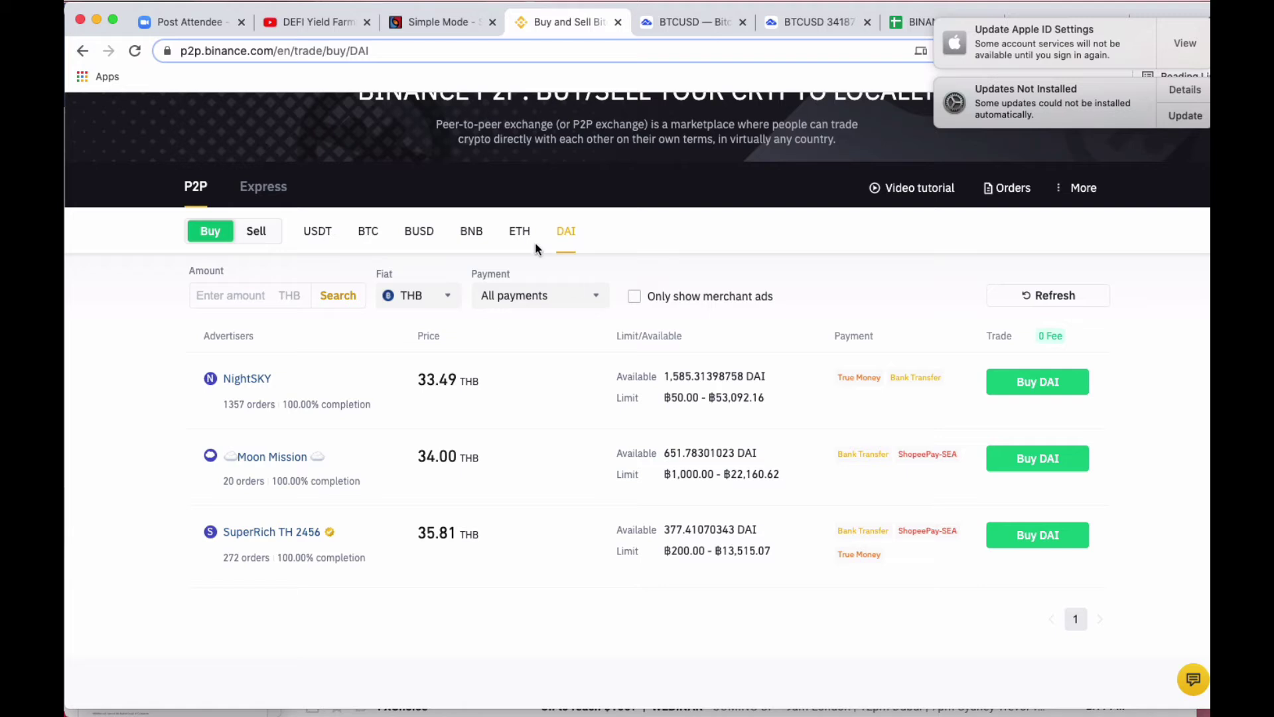
pyautogui.click(426, 240)
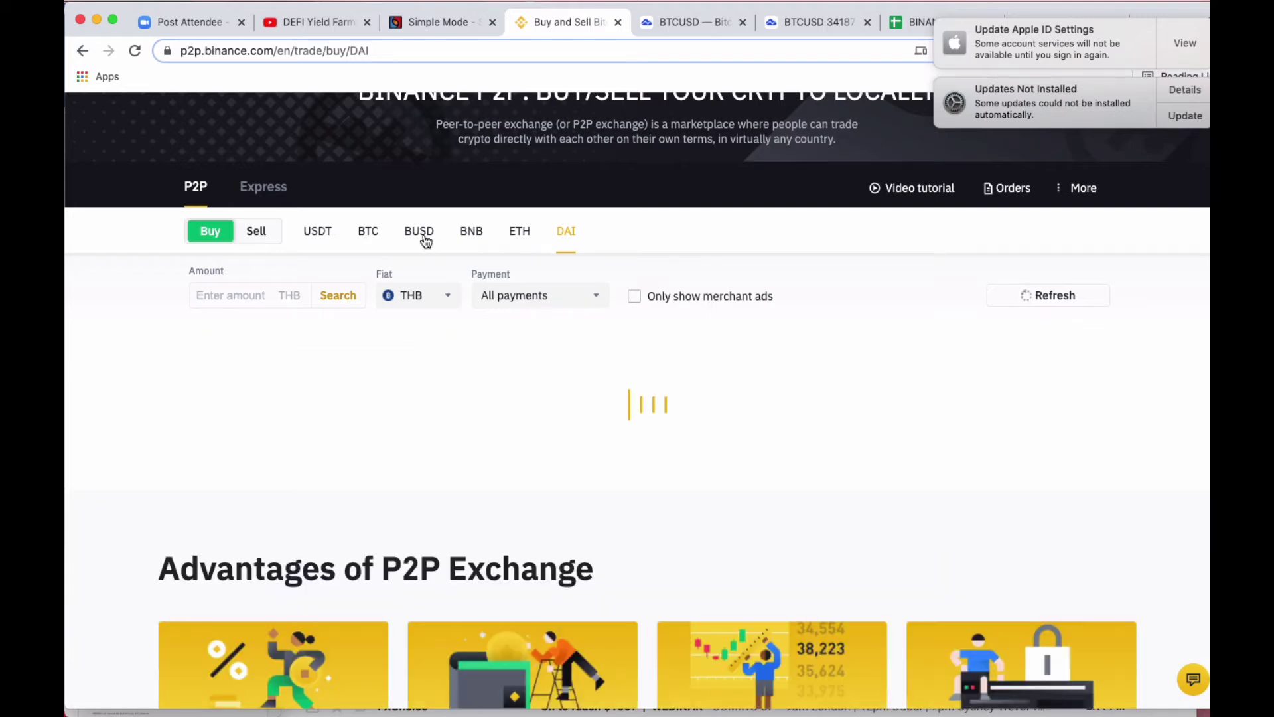
pyautogui.scroll(2, 601, 250)
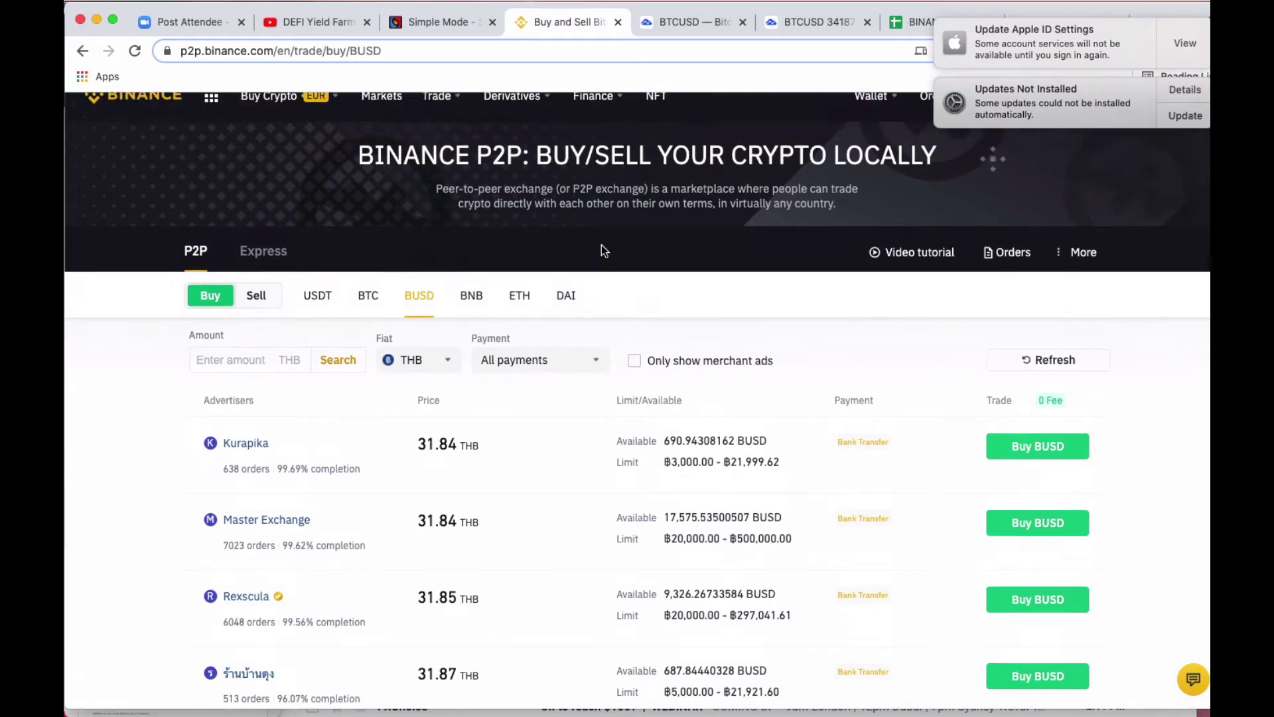
pyautogui.moveTo(445, 120)
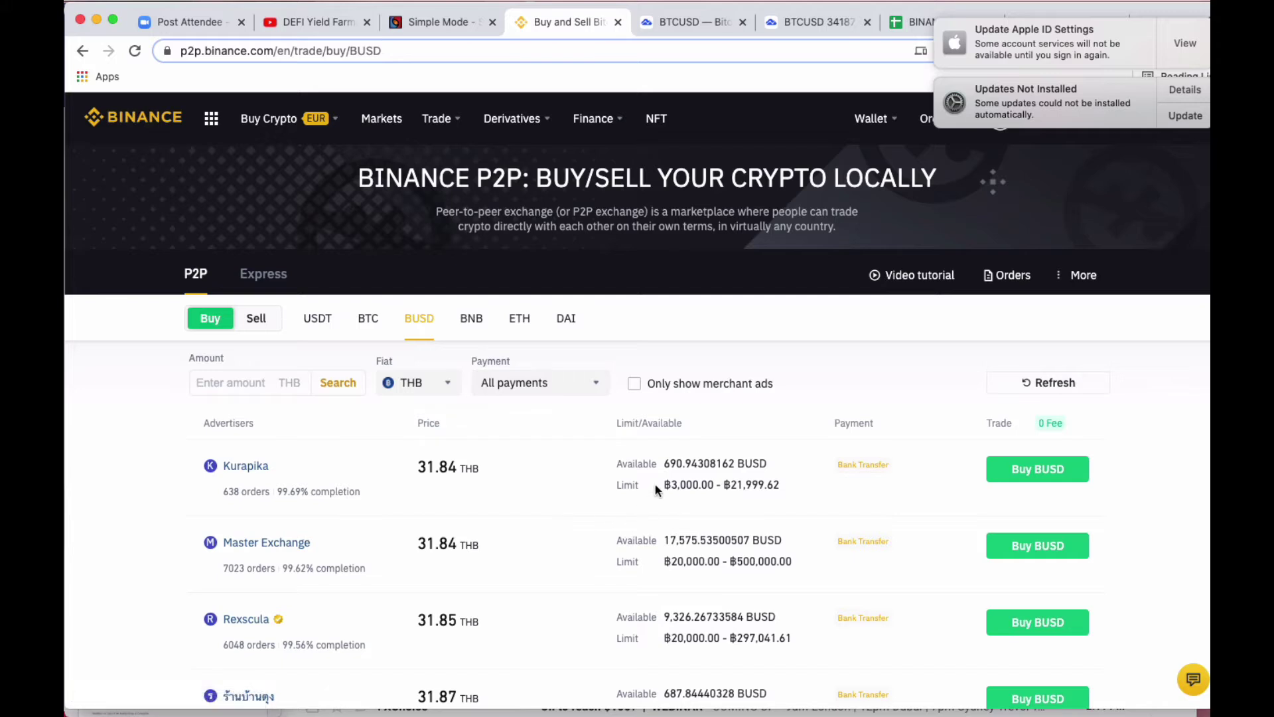
pyautogui.scroll(-3, 705, 492)
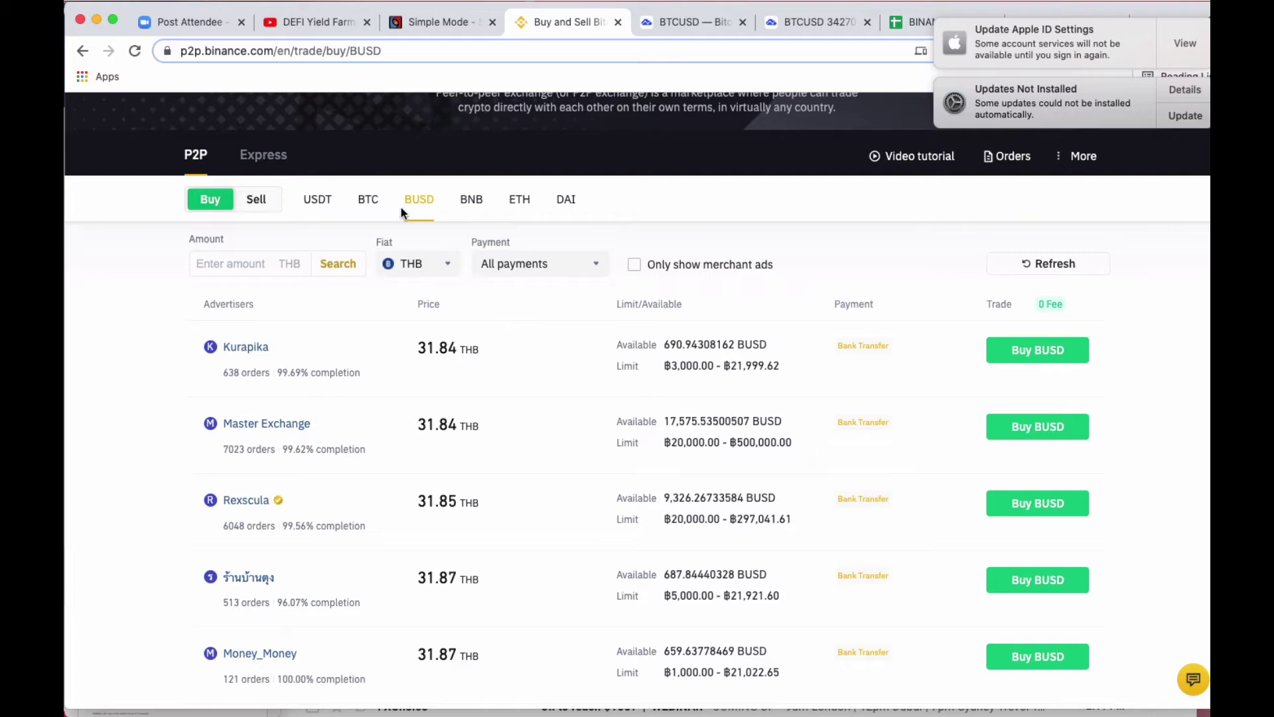
# Show the BNB buy offers and search them for an amount of 200 THB
pyautogui.click(369, 202)
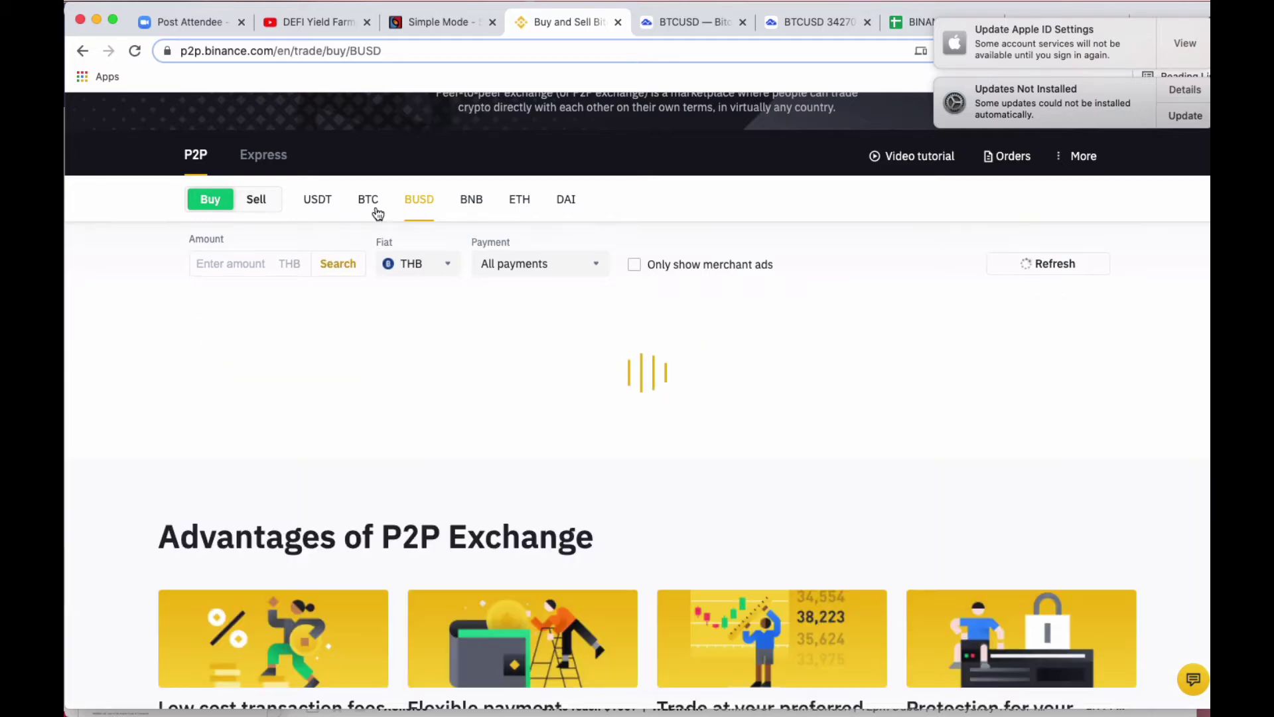
pyautogui.click(473, 211)
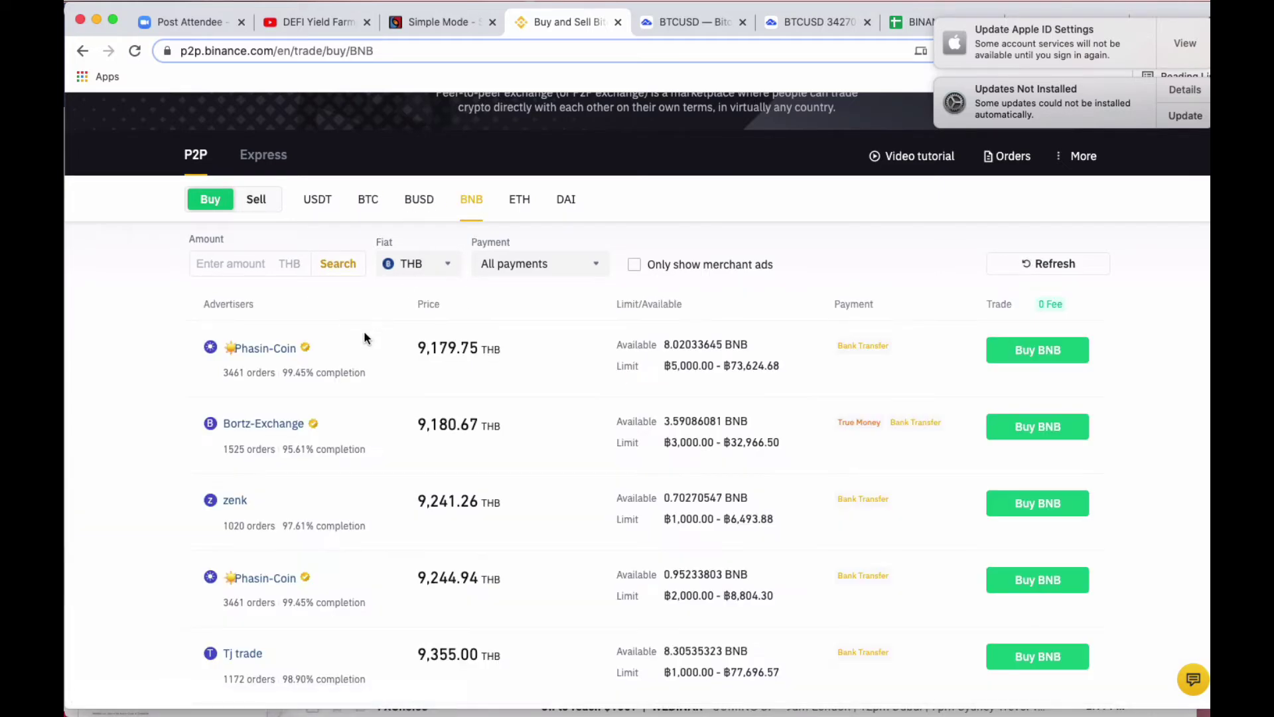
pyautogui.click(242, 266)
pyautogui.write('200')
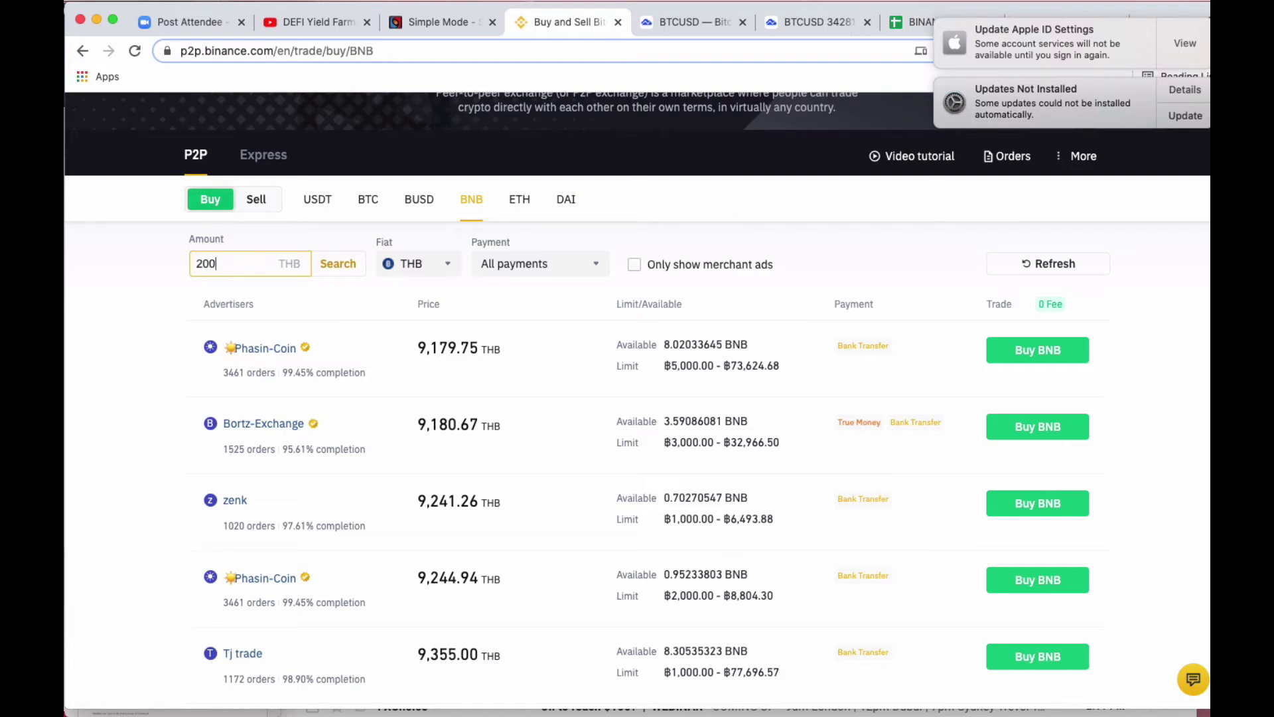
pyautogui.click(312, 284)
pyautogui.click(333, 275)
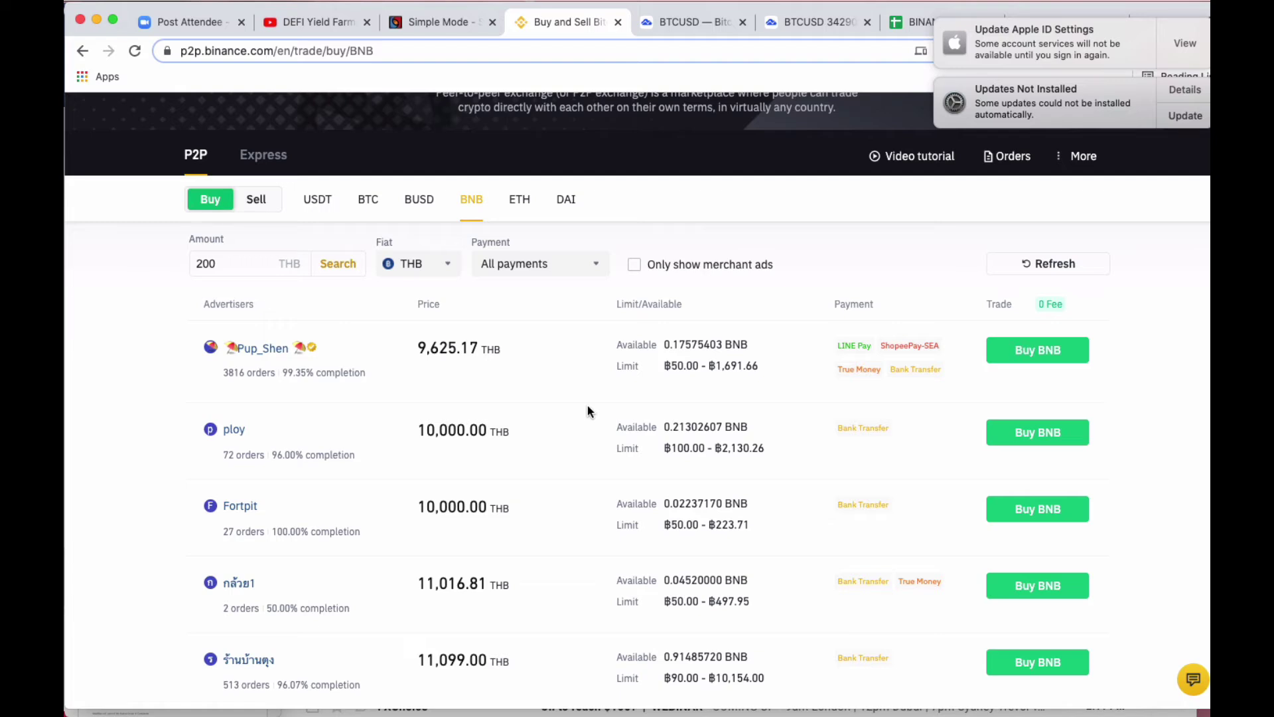
# Set the search amount to 1000 THB for USDT and open the purchase form of the first listed offer
pyautogui.click(259, 263)
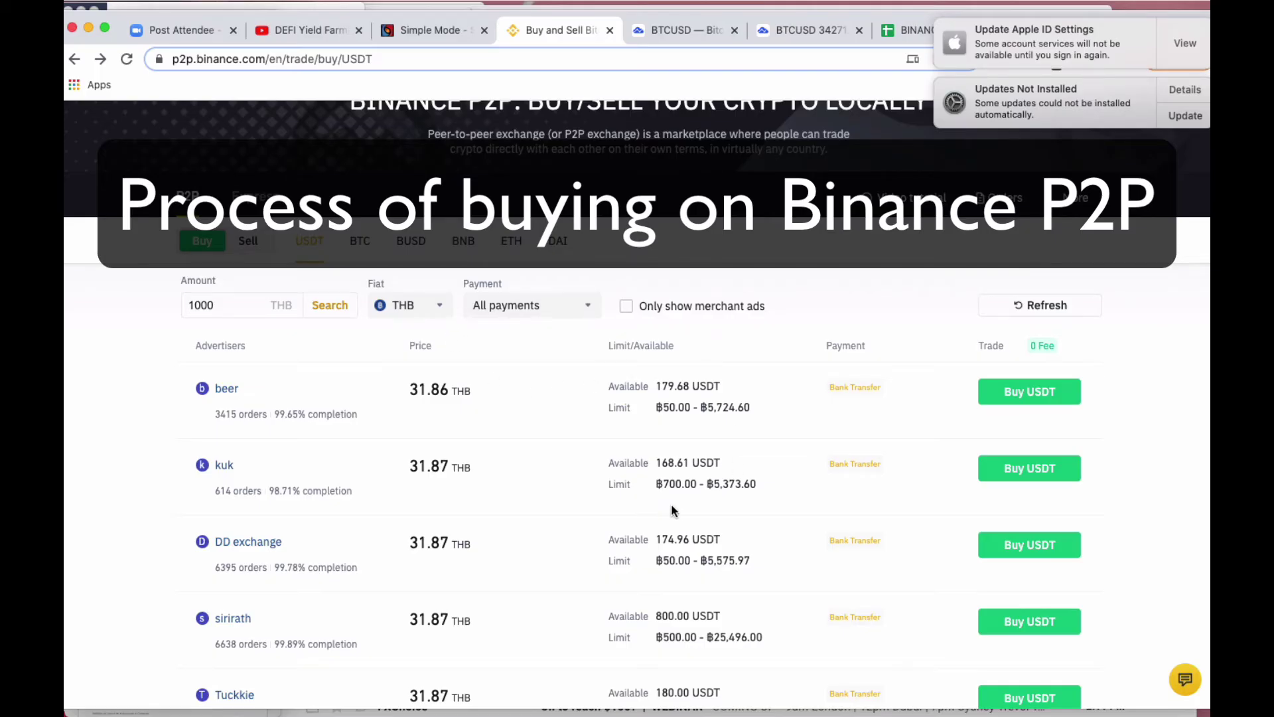
pyautogui.click(1052, 397)
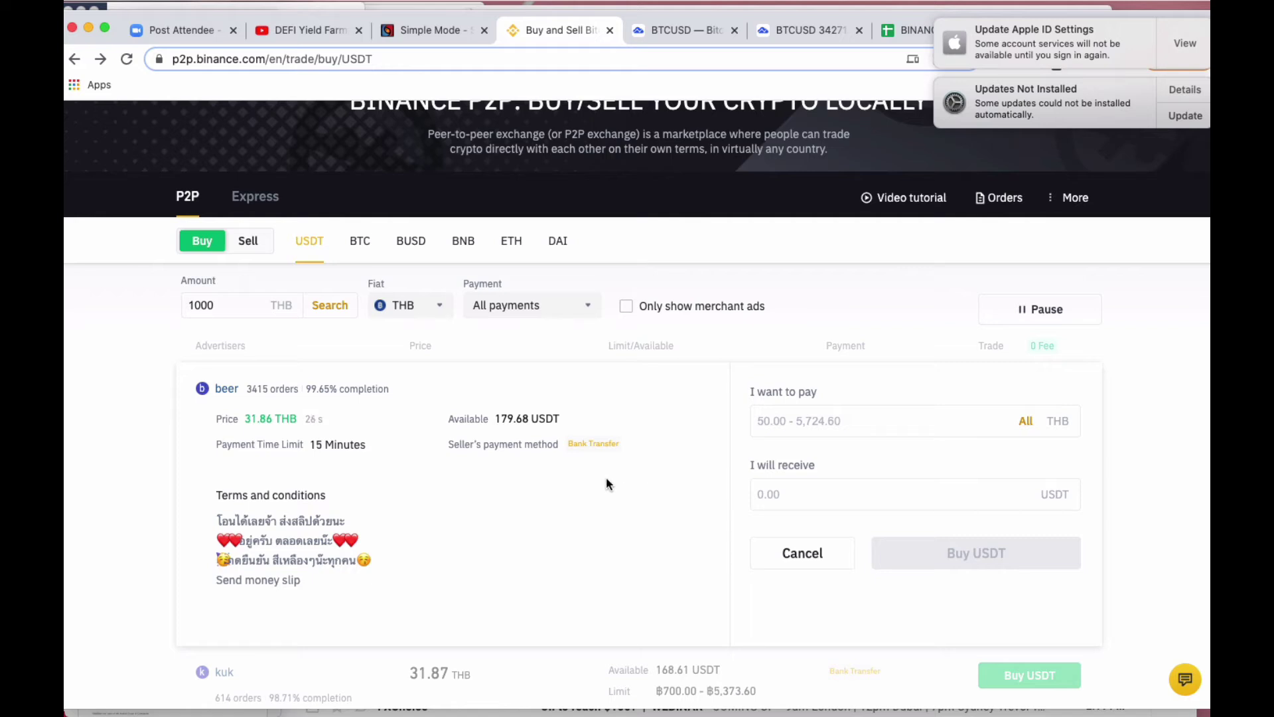
# Try to order USDT from the advertiser with the maximum payment of 5724.60 THB
pyautogui.scroll(1, 606, 483)
pyautogui.scroll(-2, 607, 483)
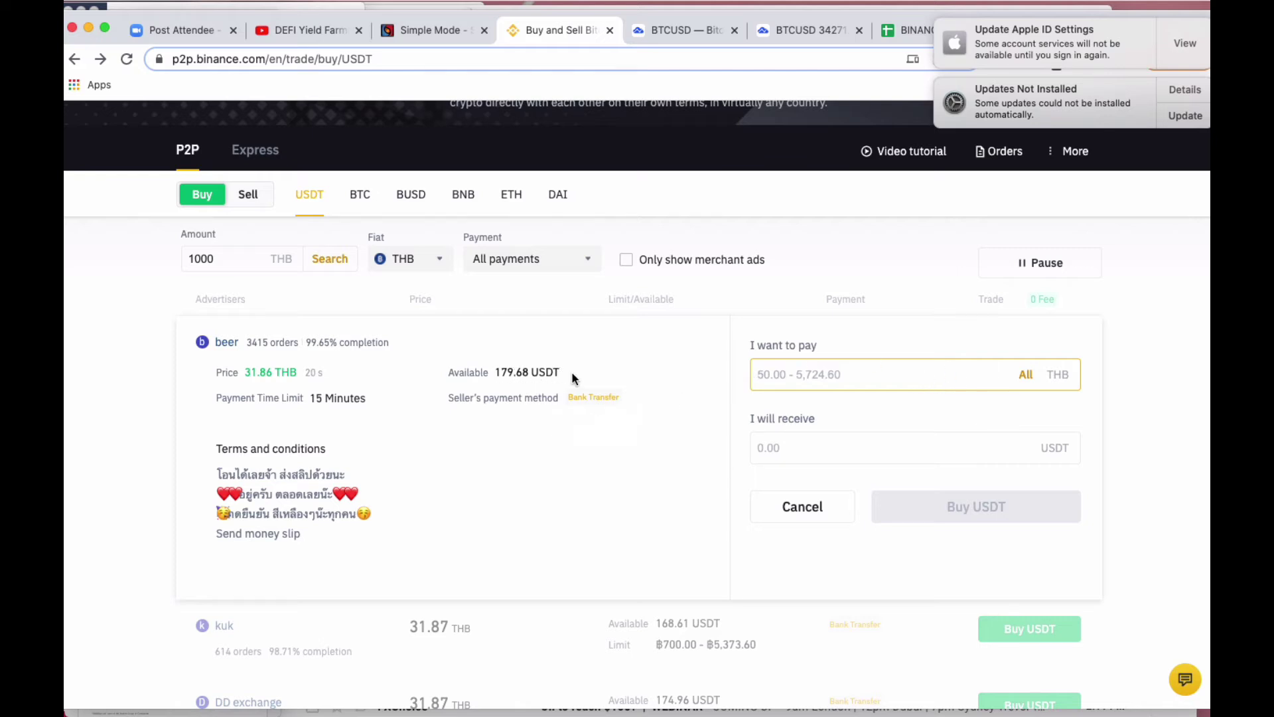
pyautogui.click(1025, 374)
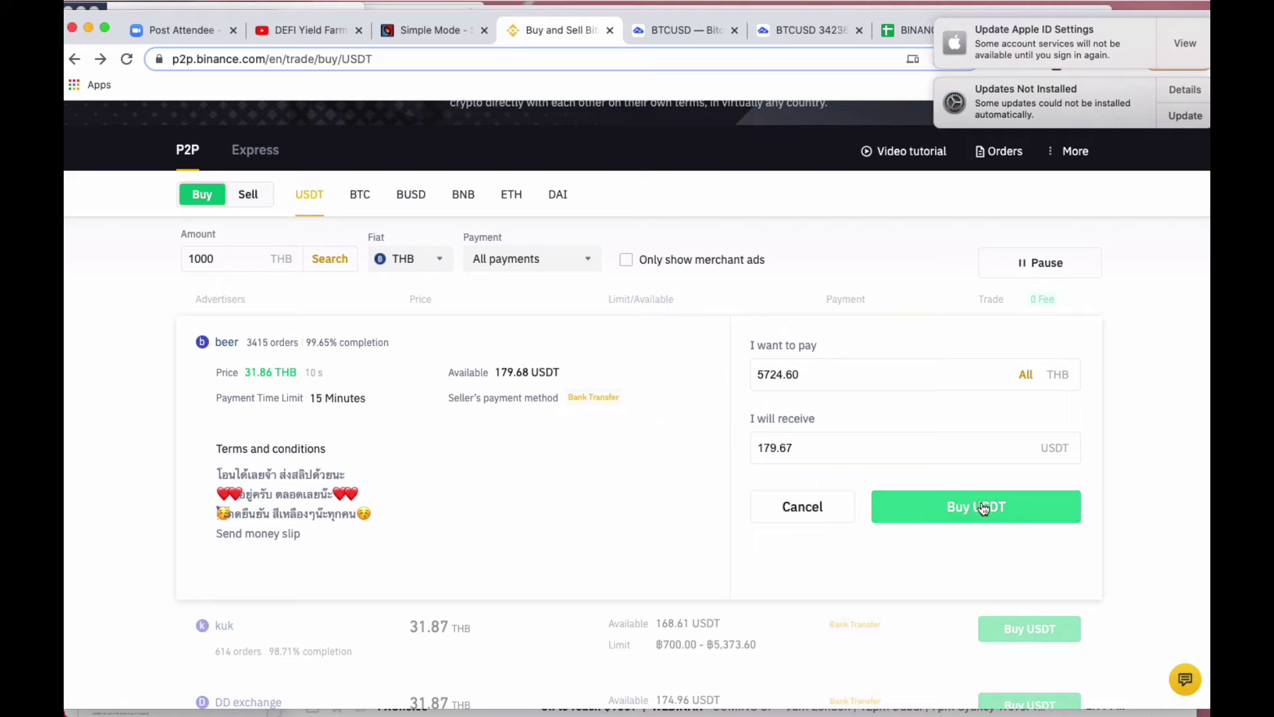
pyautogui.moveTo(826, 374); pyautogui.dragTo(721, 382)
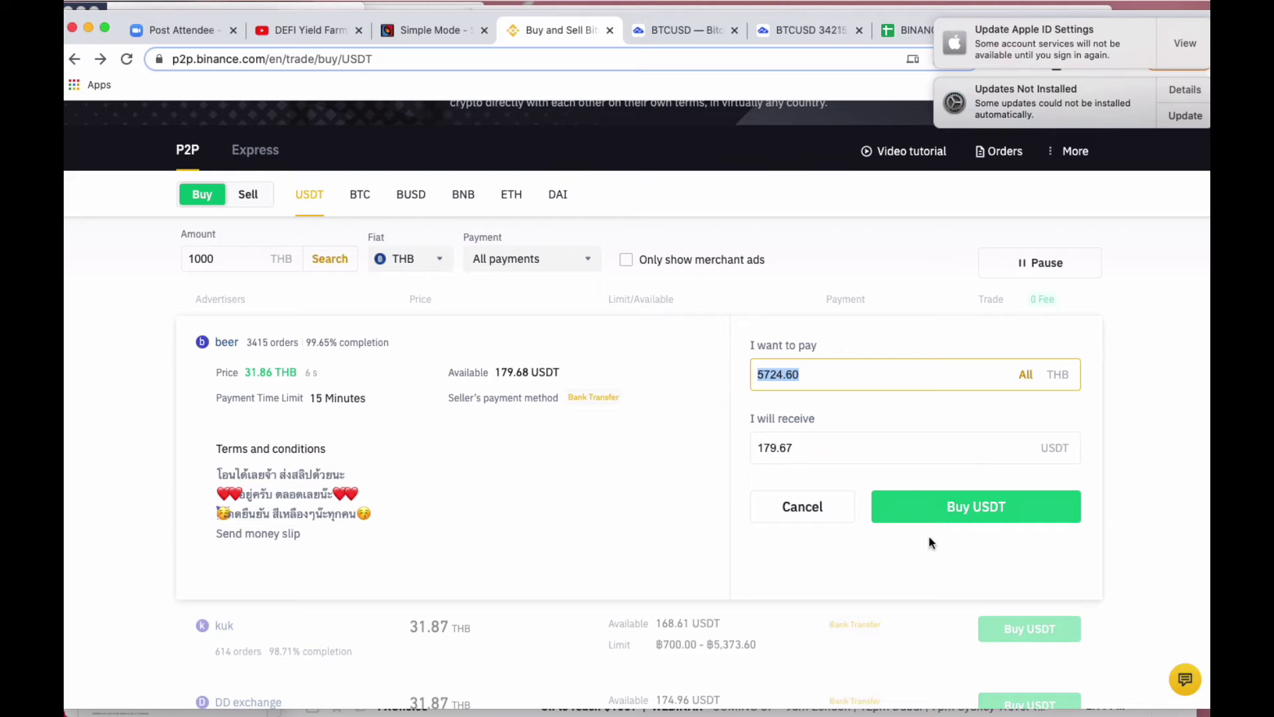
pyautogui.click(964, 511)
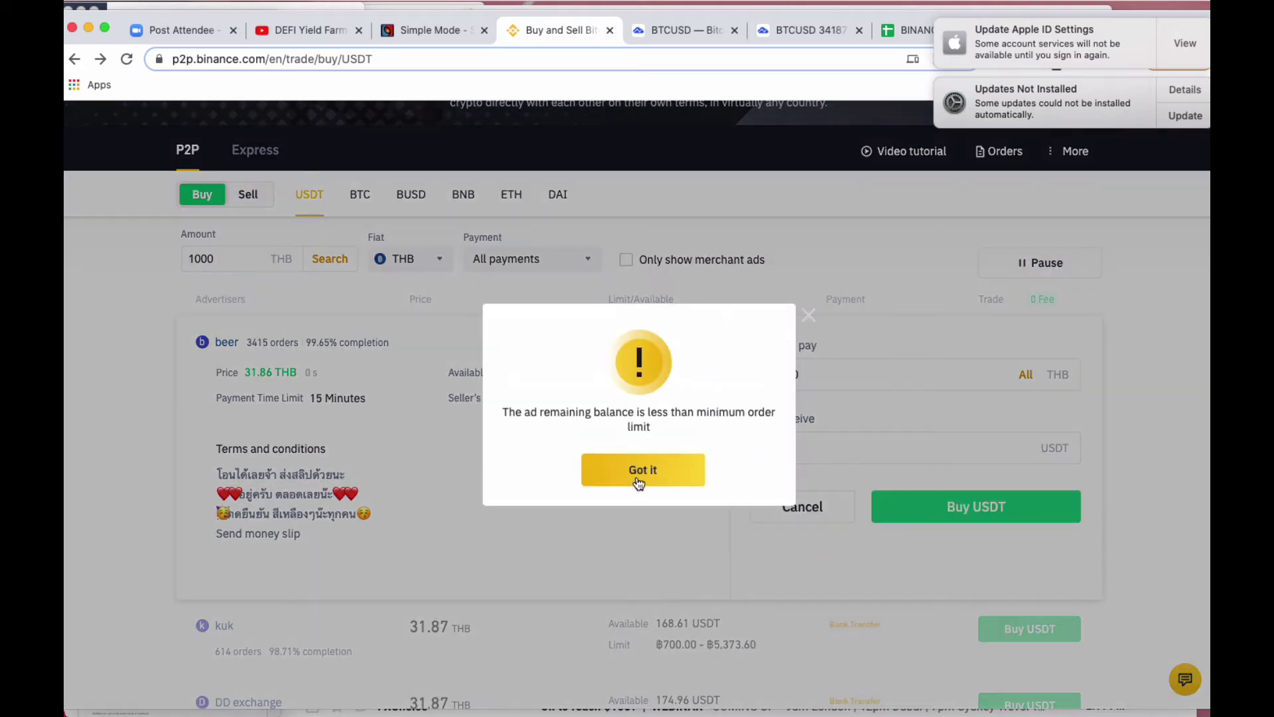
pyautogui.click(671, 476)
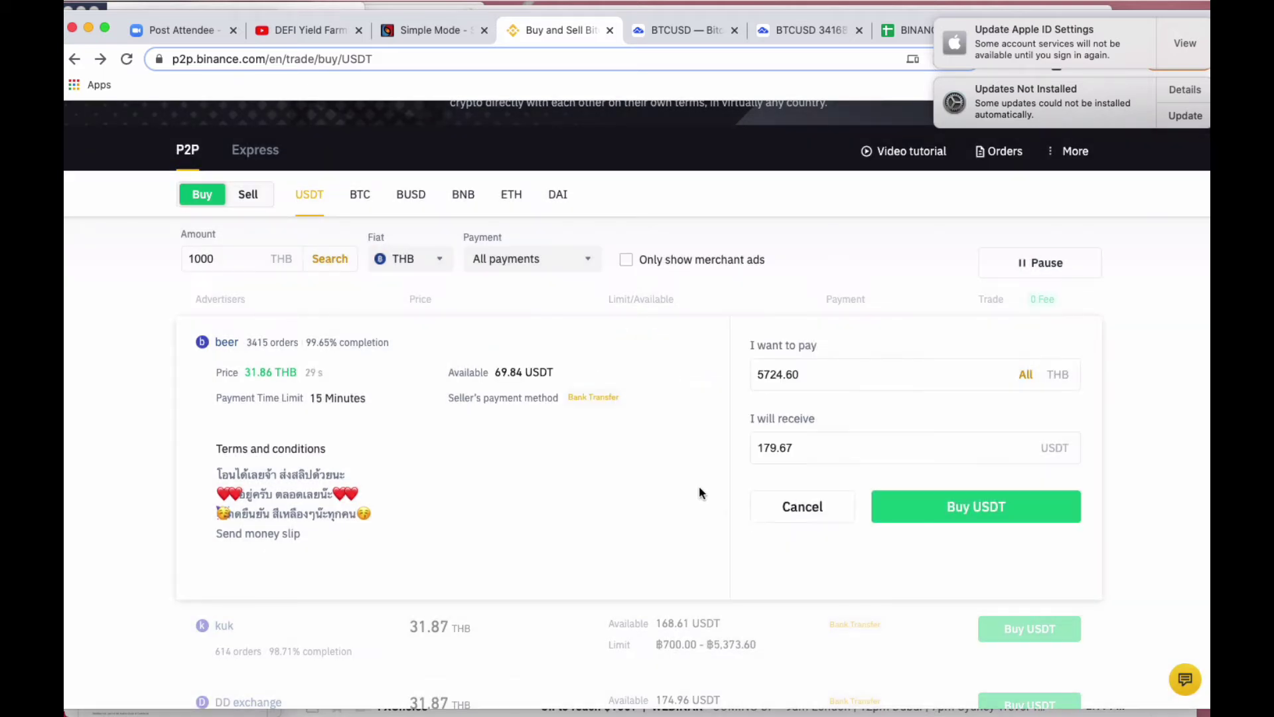
# Set the amount to receive to 20 USDT and place the buy order with the same advertiser
pyautogui.moveTo(812, 447); pyautogui.dragTo(655, 457)
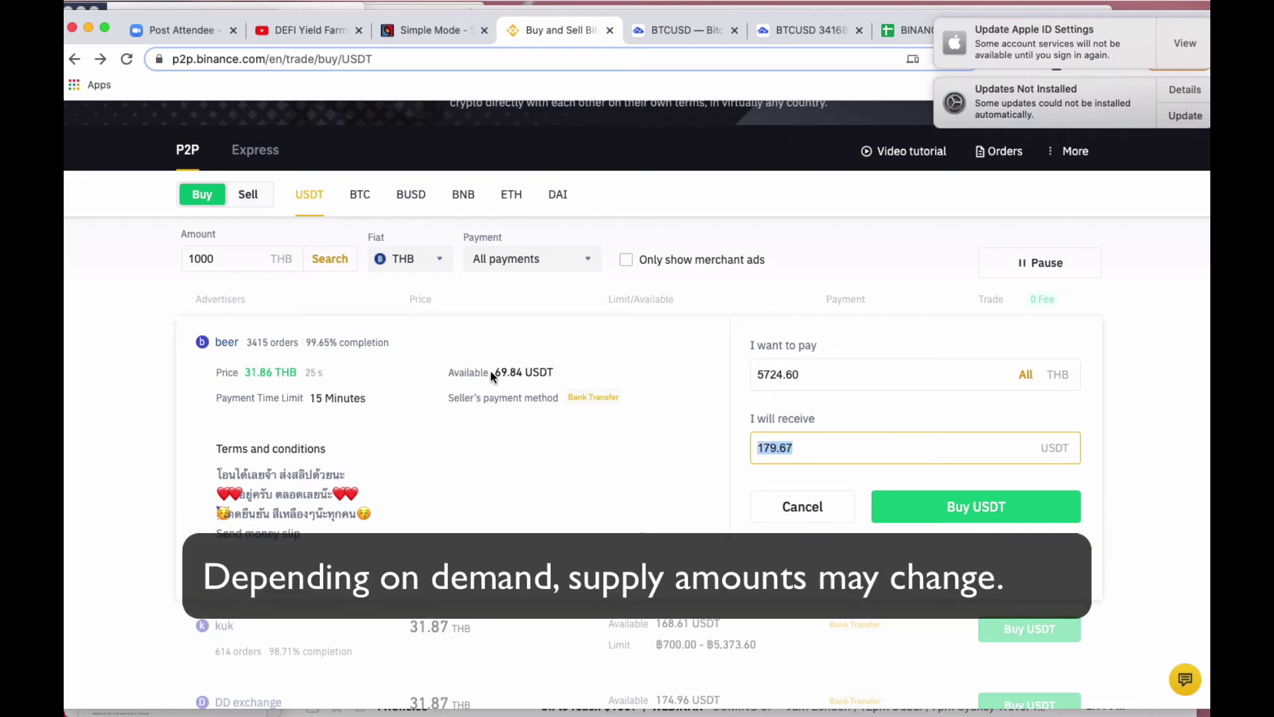
pyautogui.write('20')
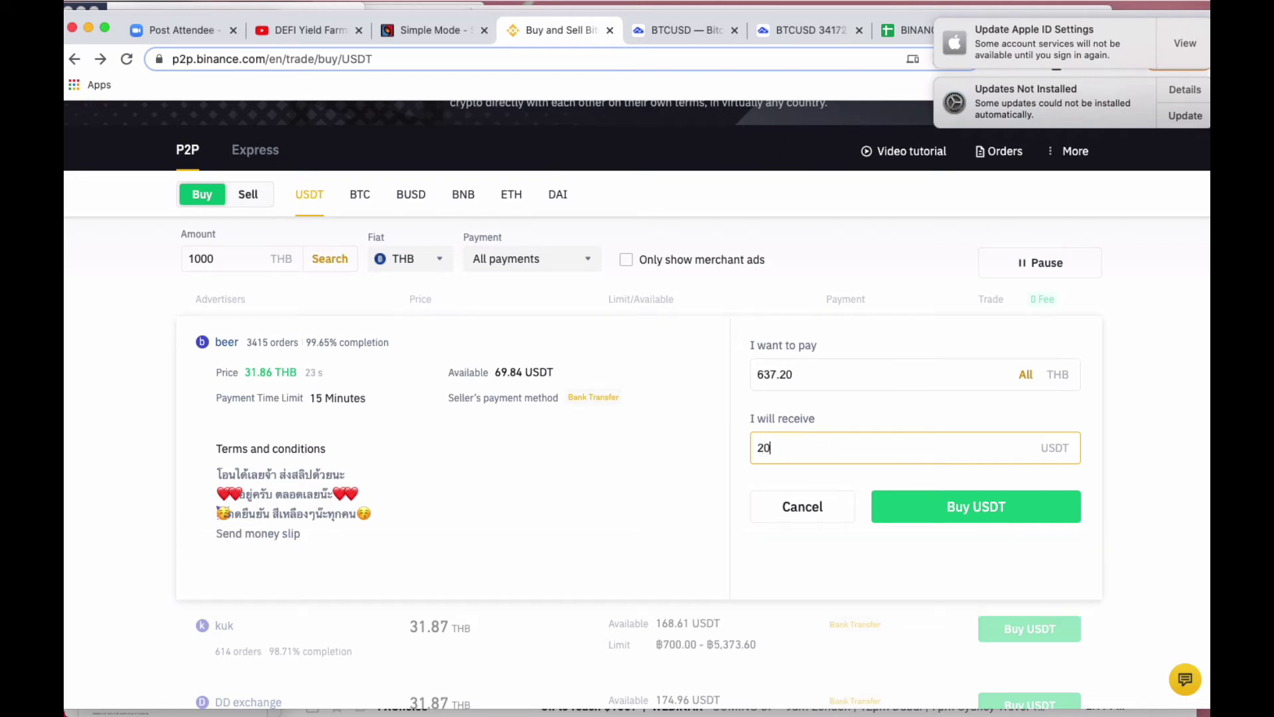
pyautogui.click(993, 516)
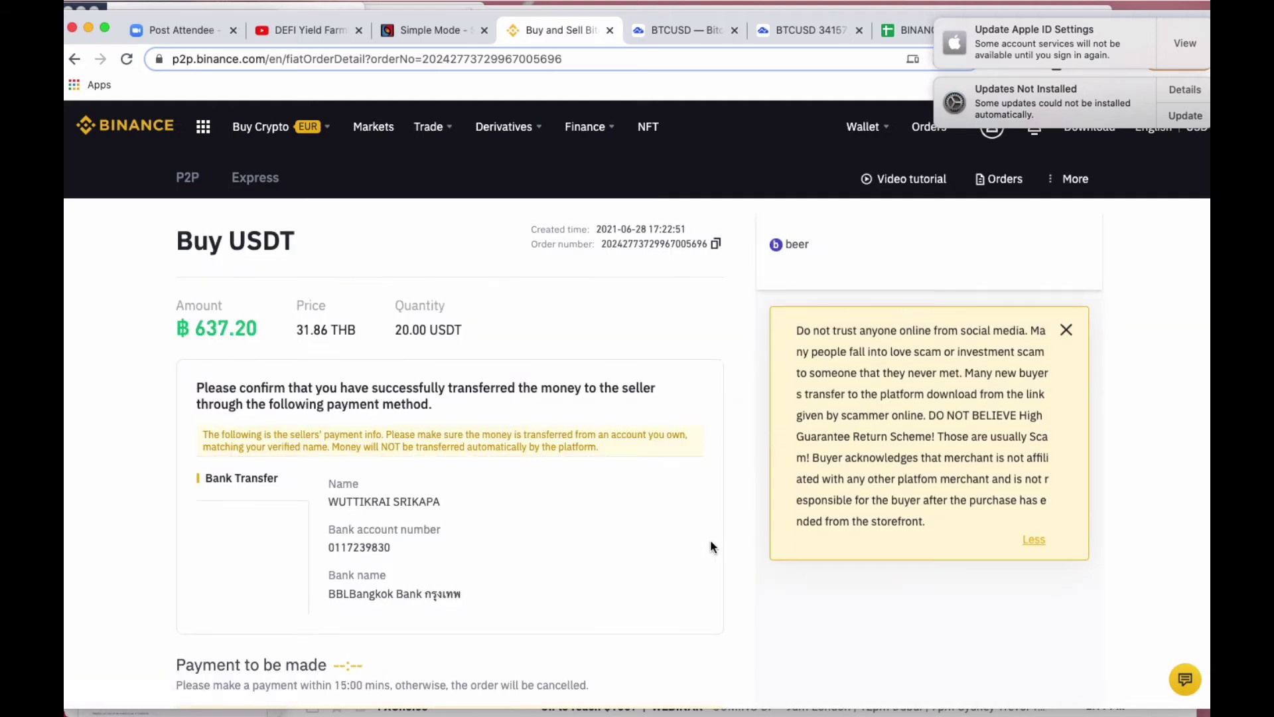
# Examine the order's amount, the seller's bank transfer details, the payment deadline, the attention notice and the trading tips
pyautogui.scroll(-3, 711, 545)
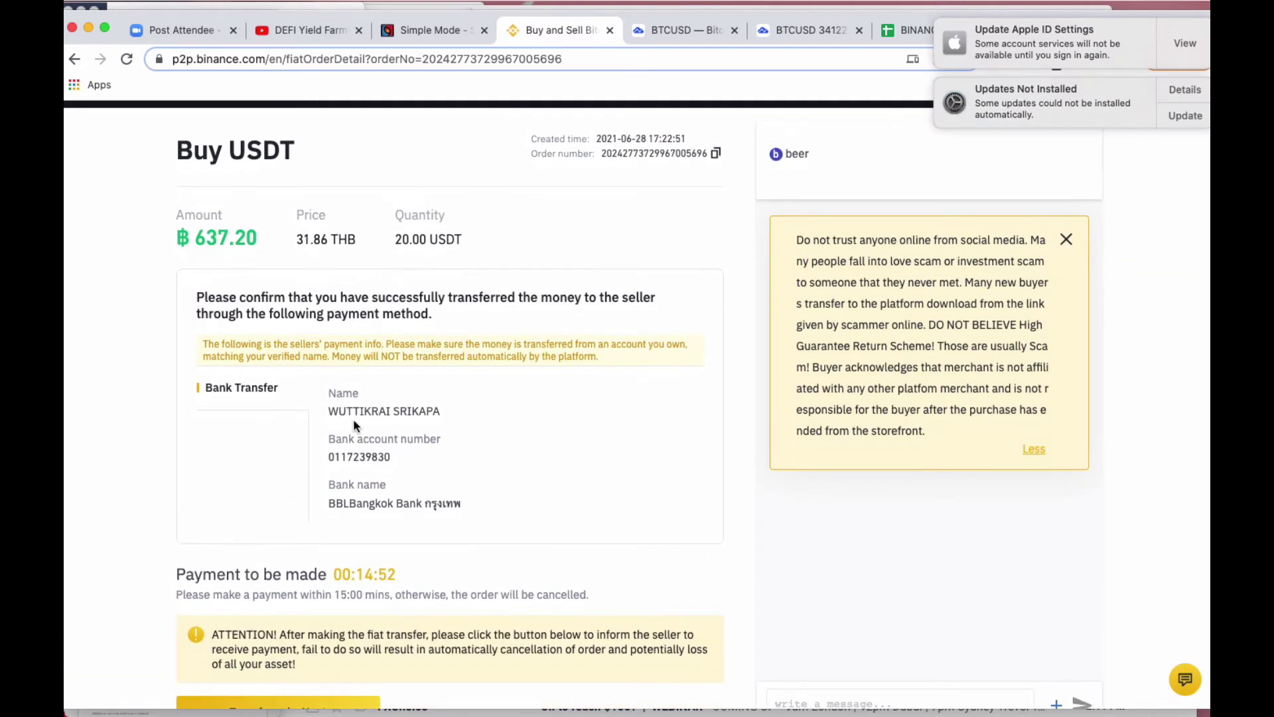
pyautogui.scroll(-1, 504, 522)
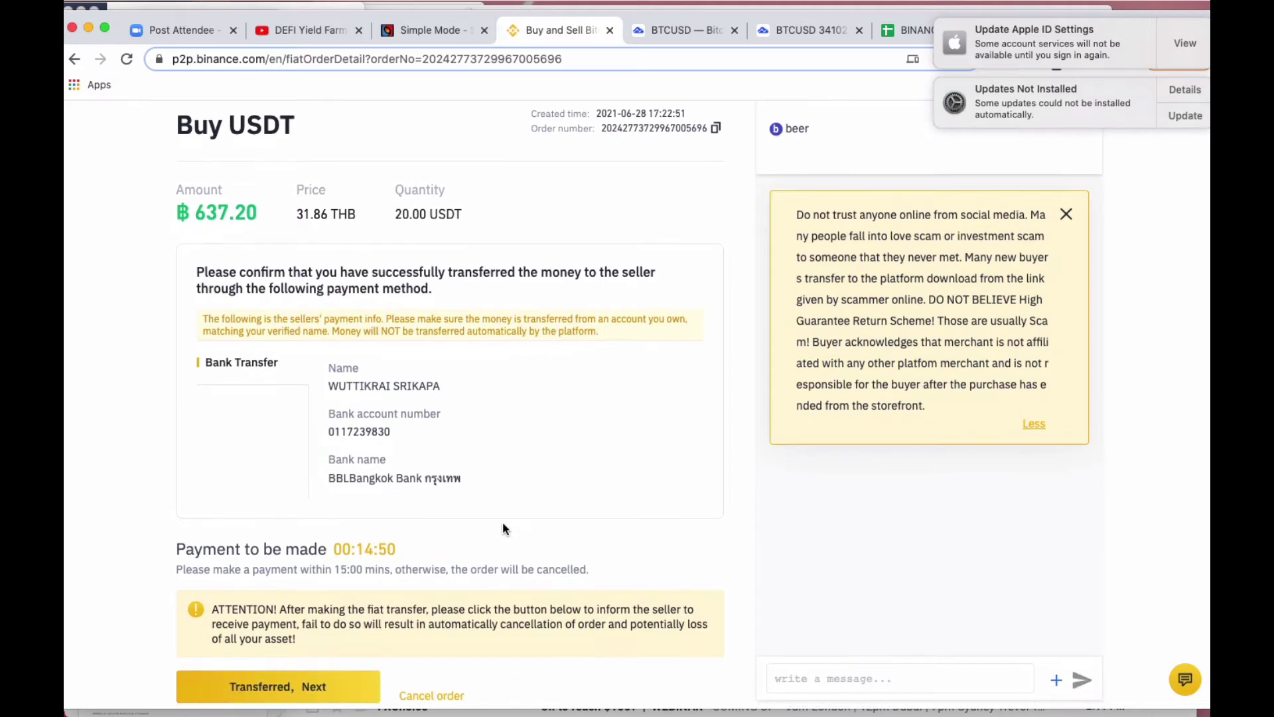
pyautogui.scroll(-2, 438, 515)
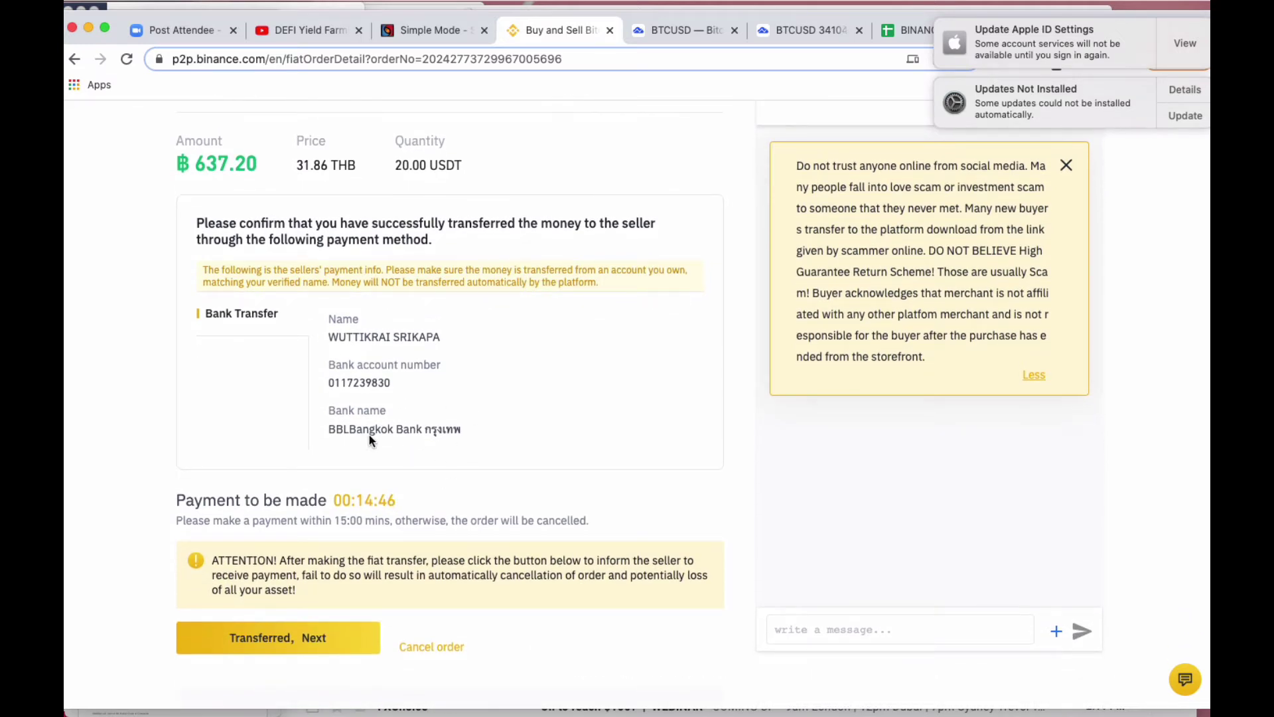
pyautogui.scroll(-1, 455, 464)
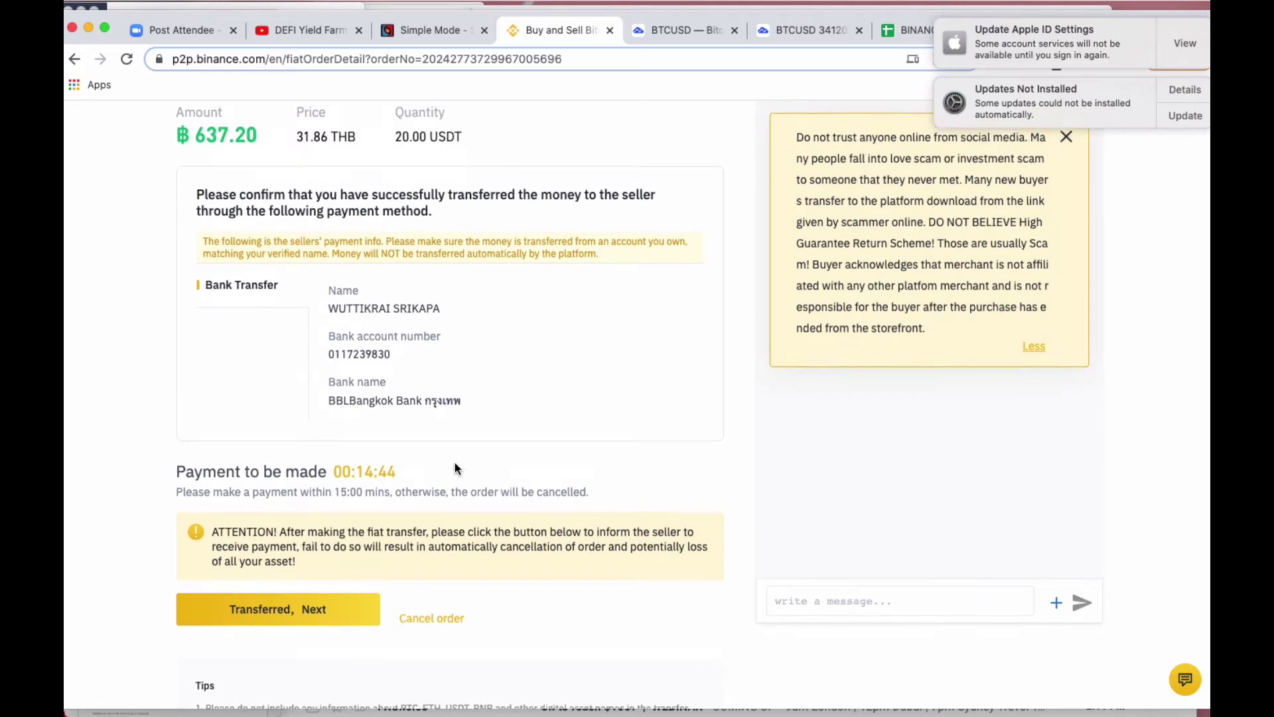
pyautogui.scroll(3, 456, 464)
pyautogui.scroll(-2, 455, 465)
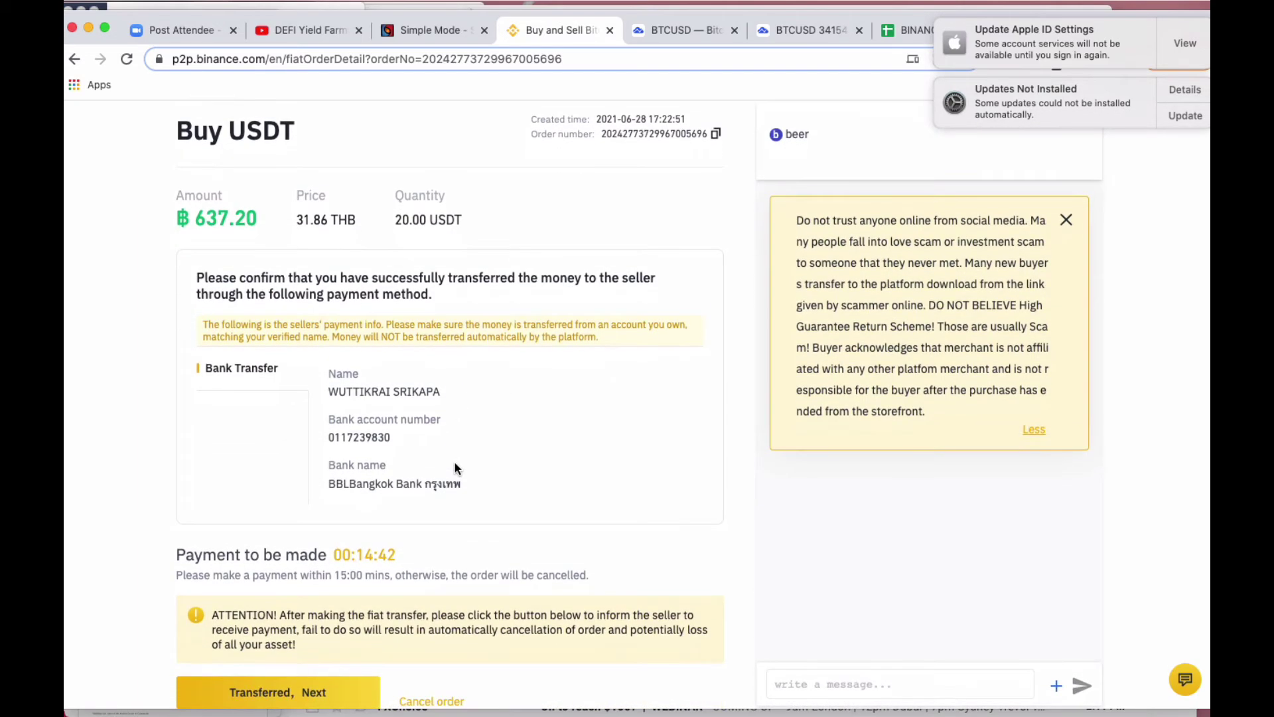
pyautogui.scroll(-2, 489, 484)
pyautogui.scroll(2, 488, 483)
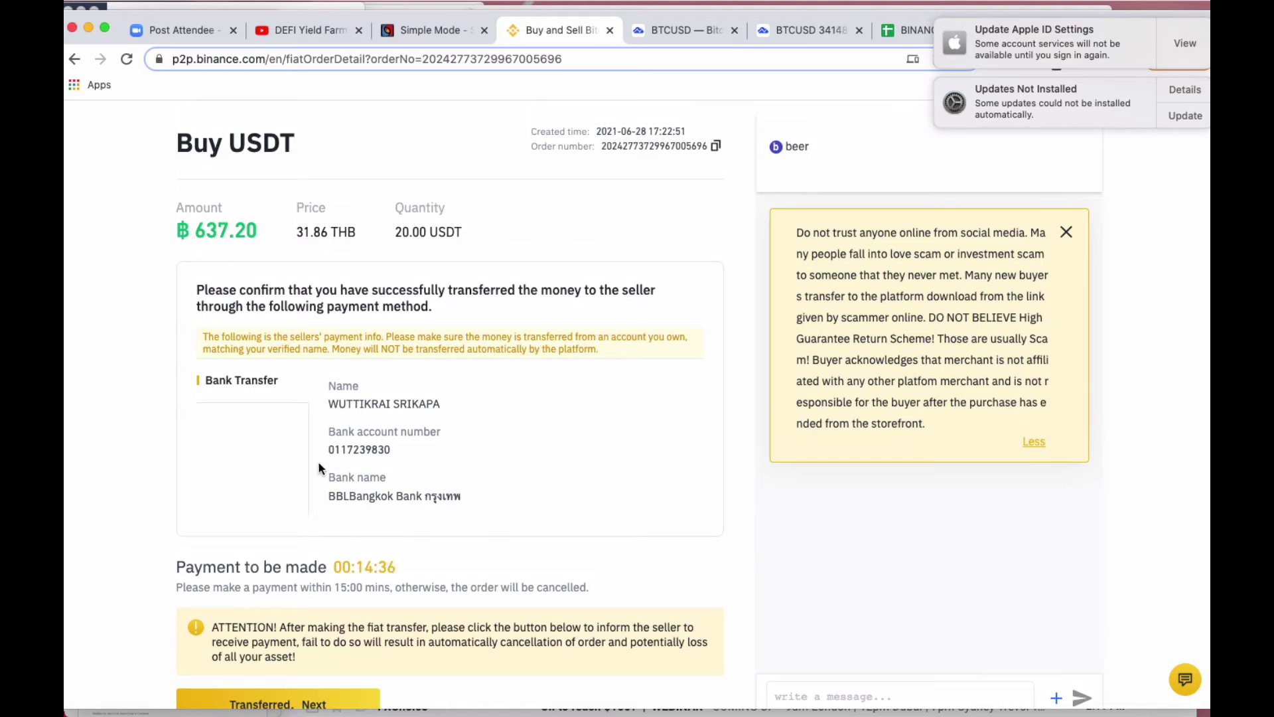
pyautogui.scroll(-1, 422, 491)
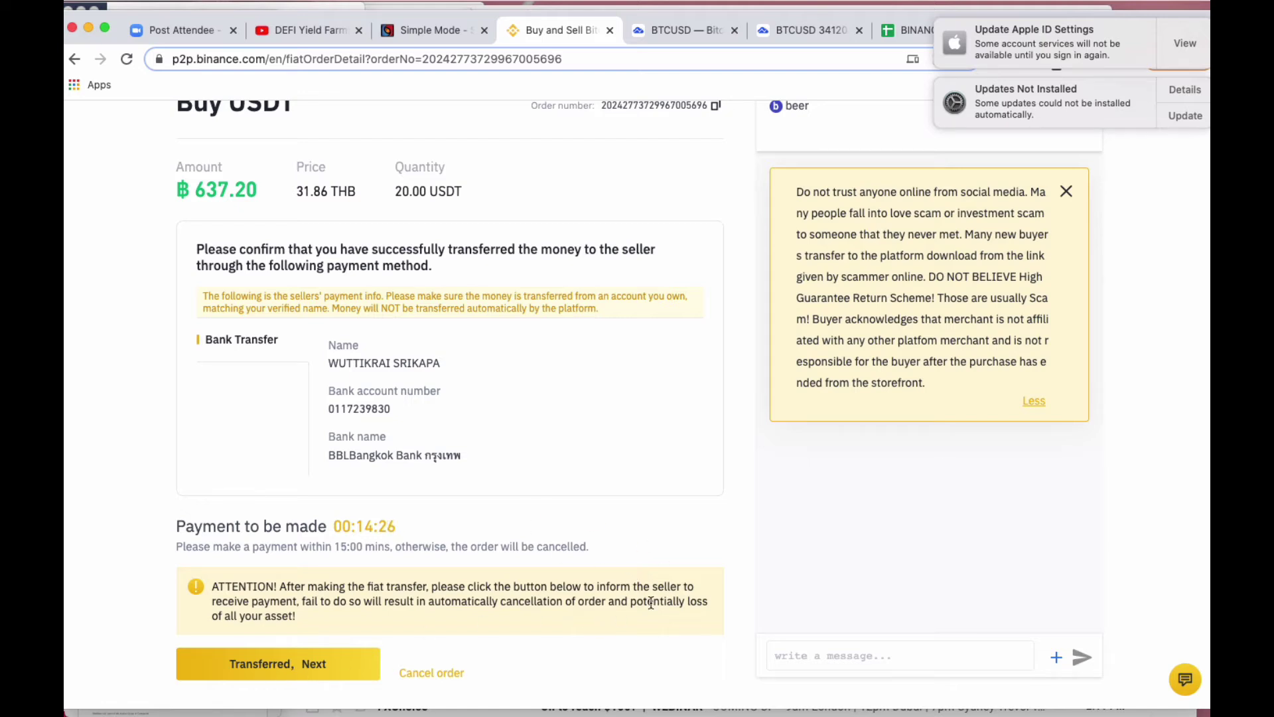
pyautogui.scroll(2, 651, 602)
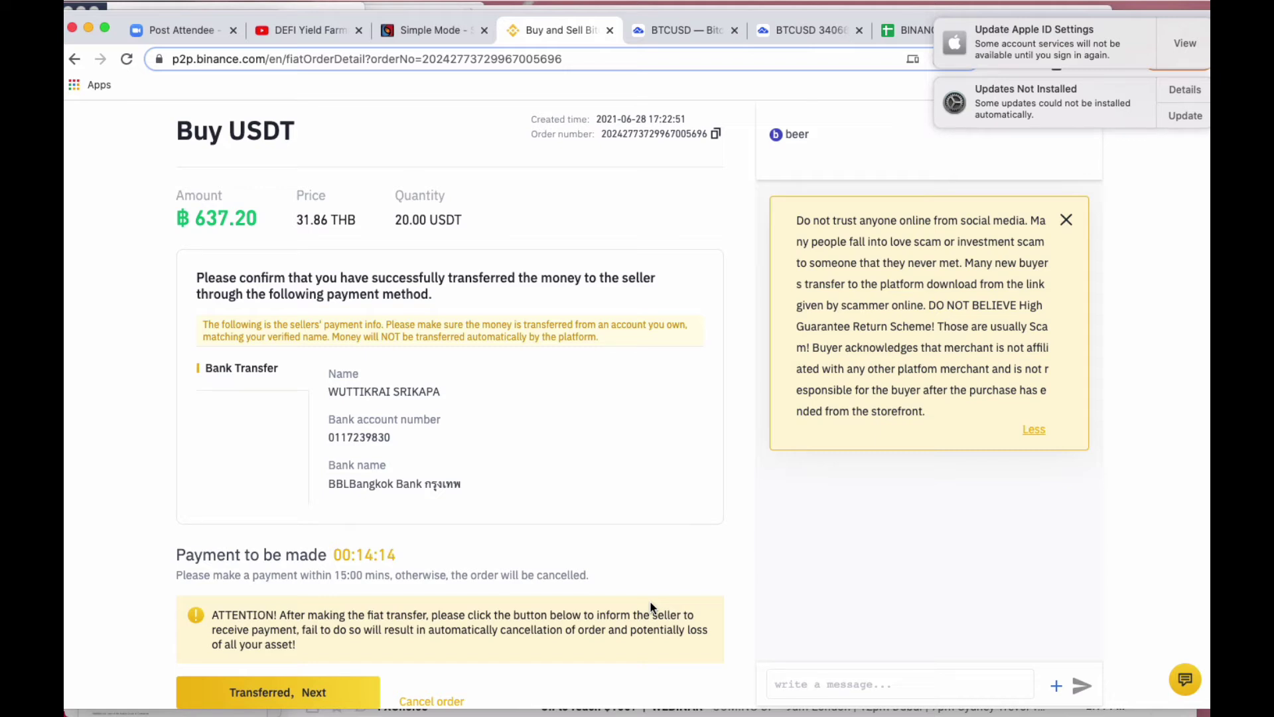
pyautogui.scroll(-1, 597, 559)
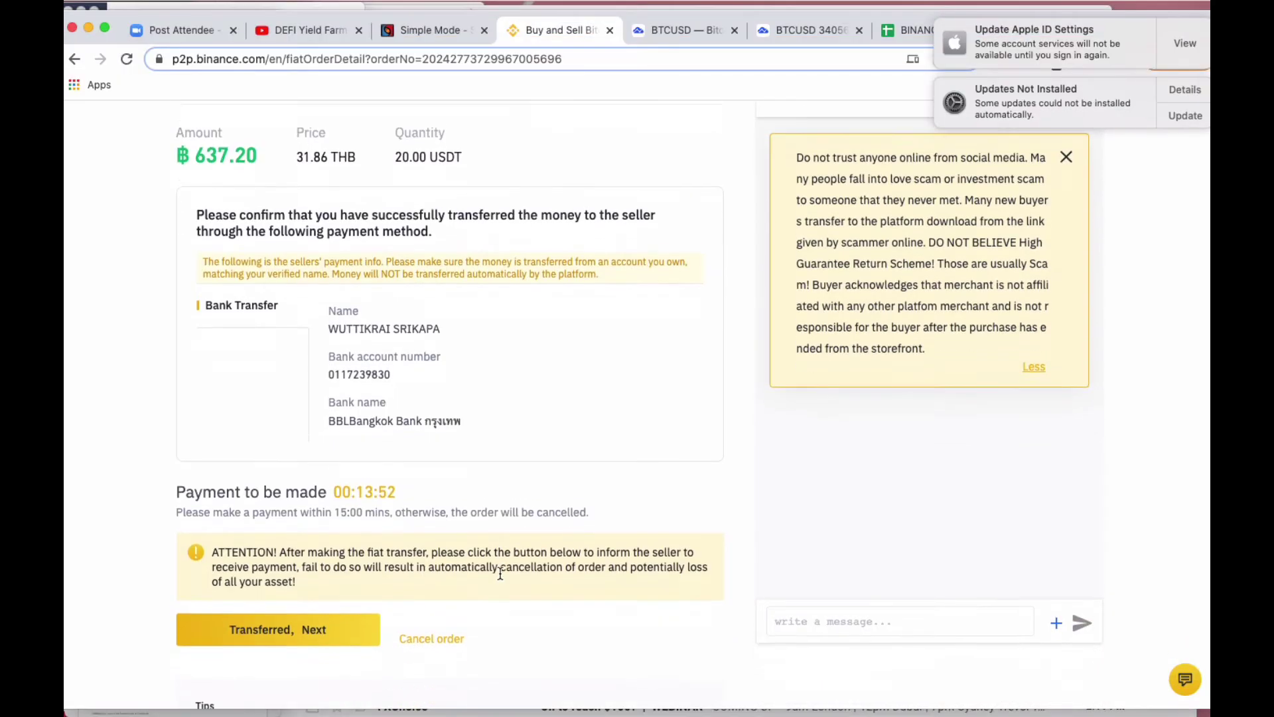
pyautogui.scroll(-5, 500, 573)
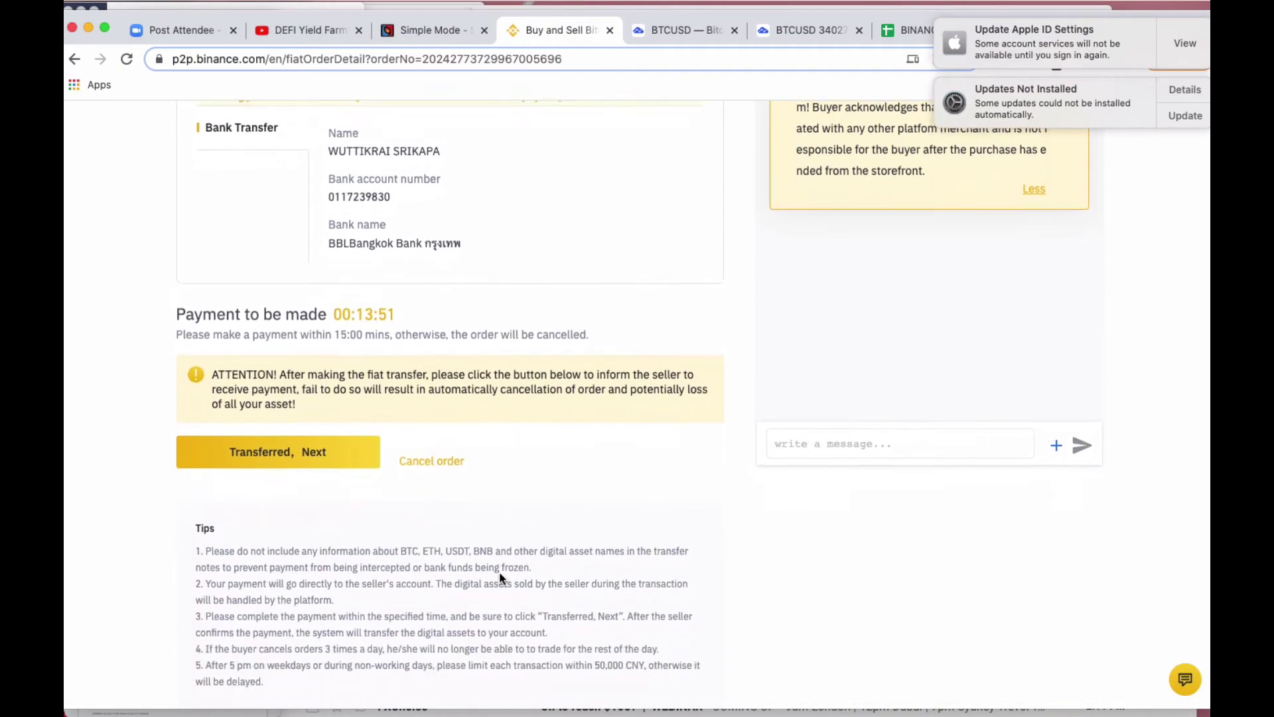
pyautogui.scroll(-3, 501, 577)
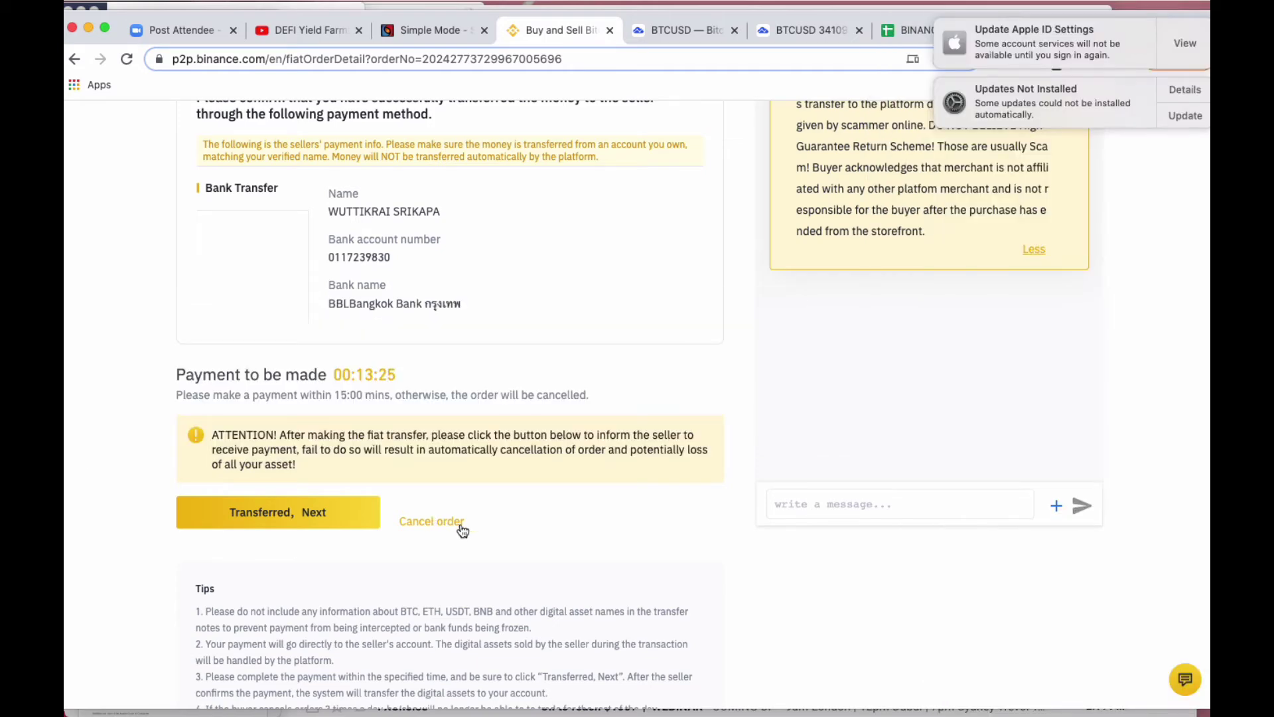
# Cancel the USDT order for other reasons, giving the explanation "just doing a sample test for my youtube channel"
pyautogui.click(458, 527)
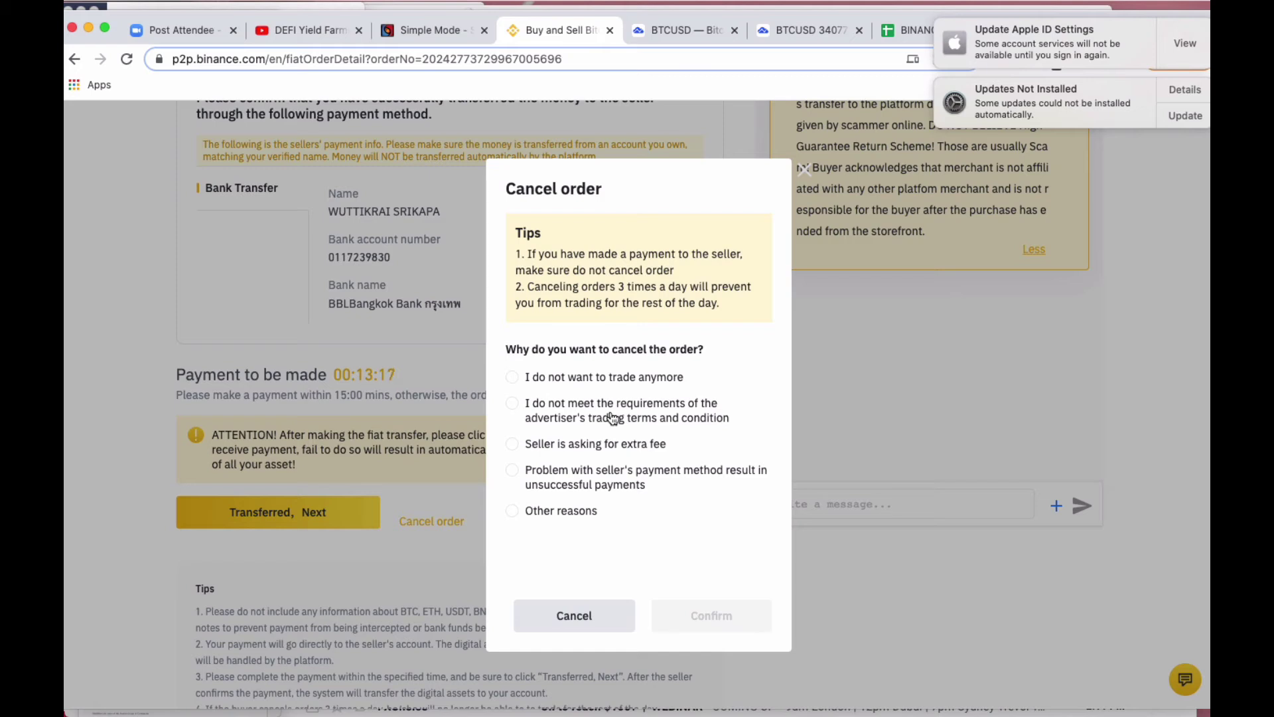
pyautogui.click(563, 517)
pyautogui.write('just di')
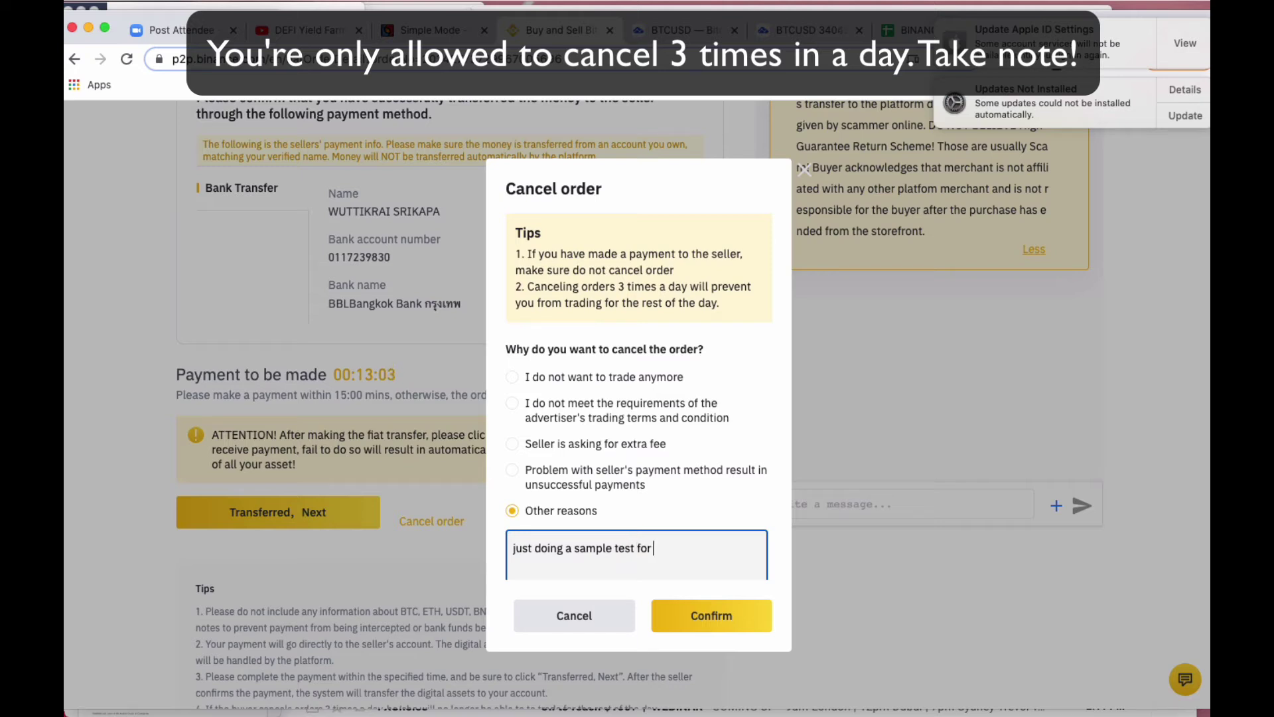
pyautogui.write(' my youtube channel')
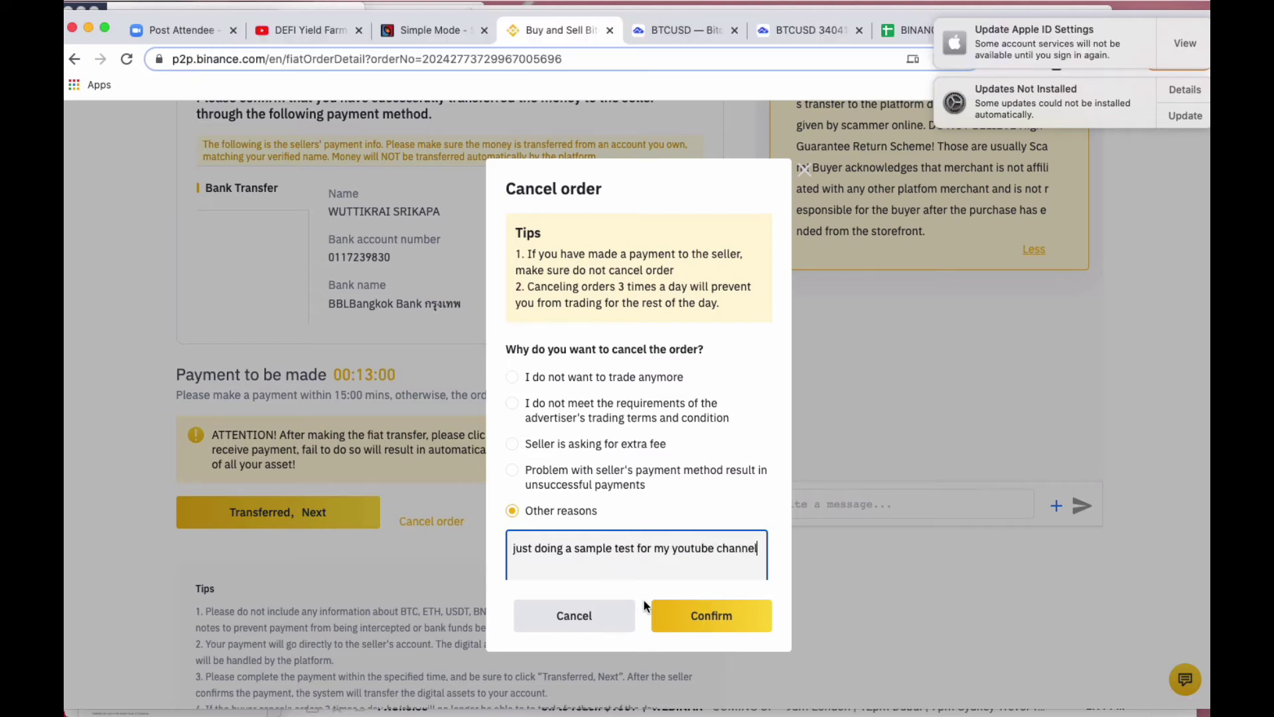
pyautogui.click(720, 624)
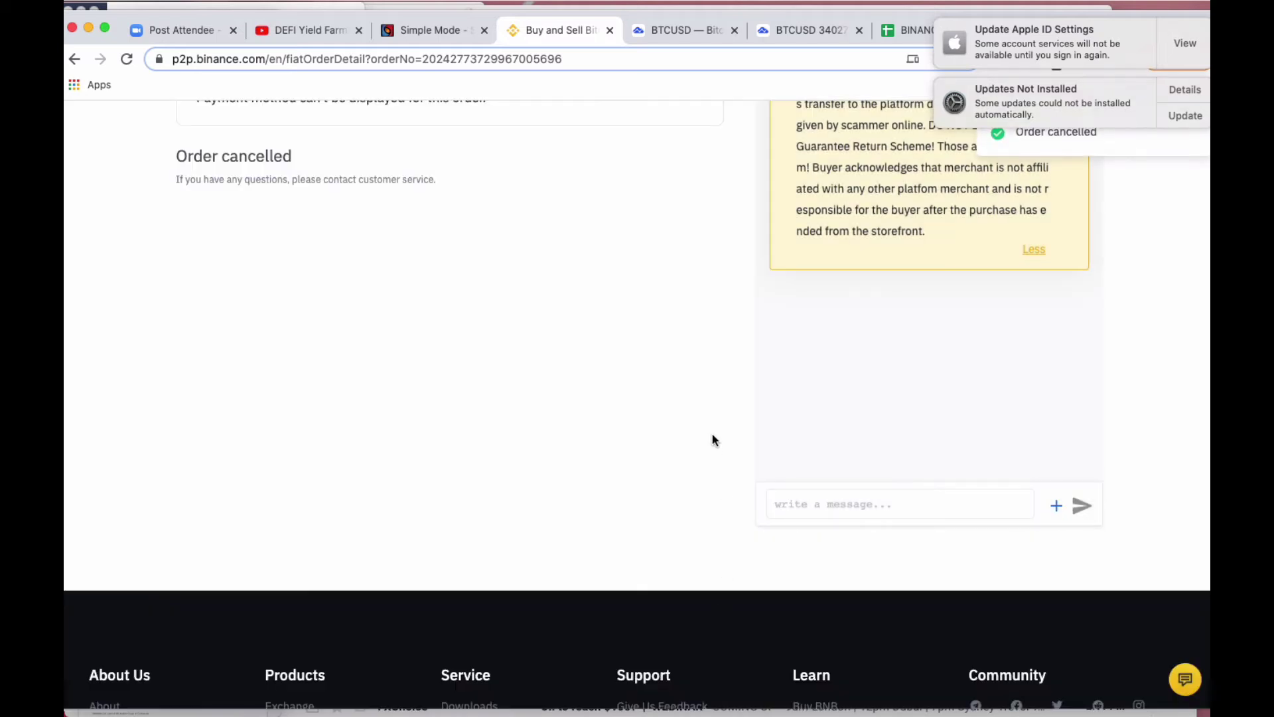
# Open the Fiat and Spot wallet to show its balances
pyautogui.scroll(5, 714, 440)
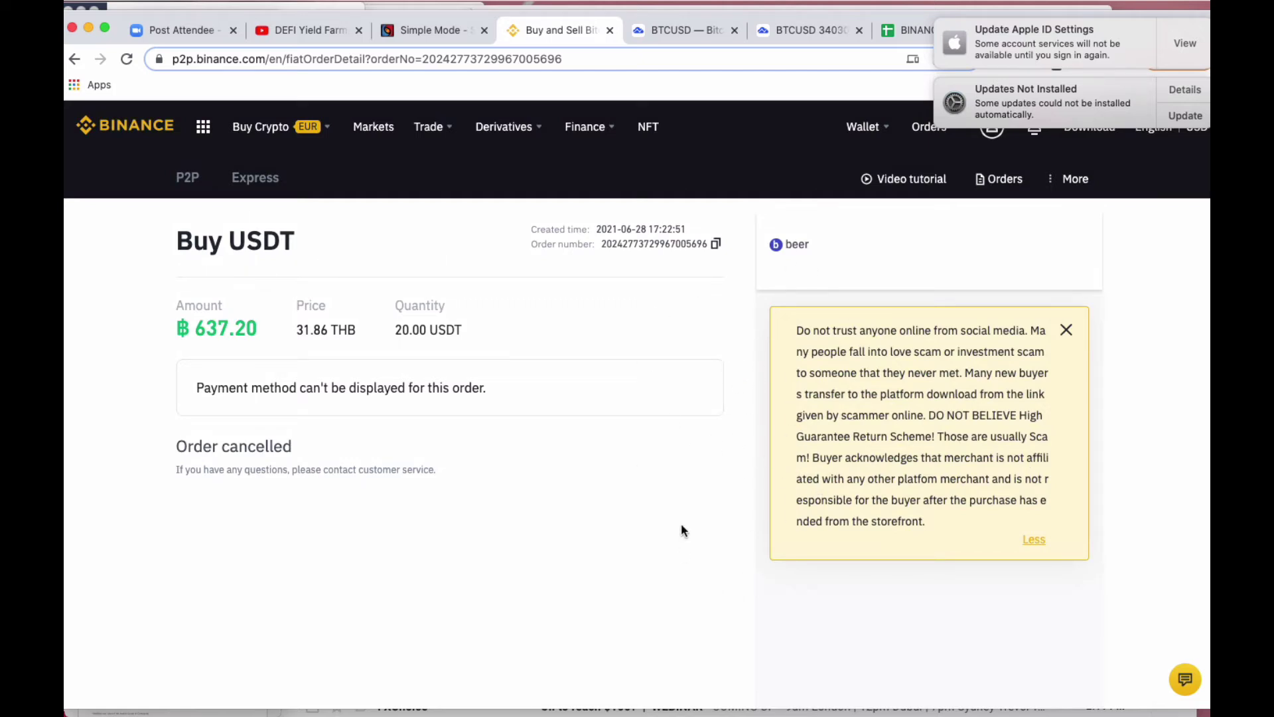
pyautogui.moveTo(864, 133)
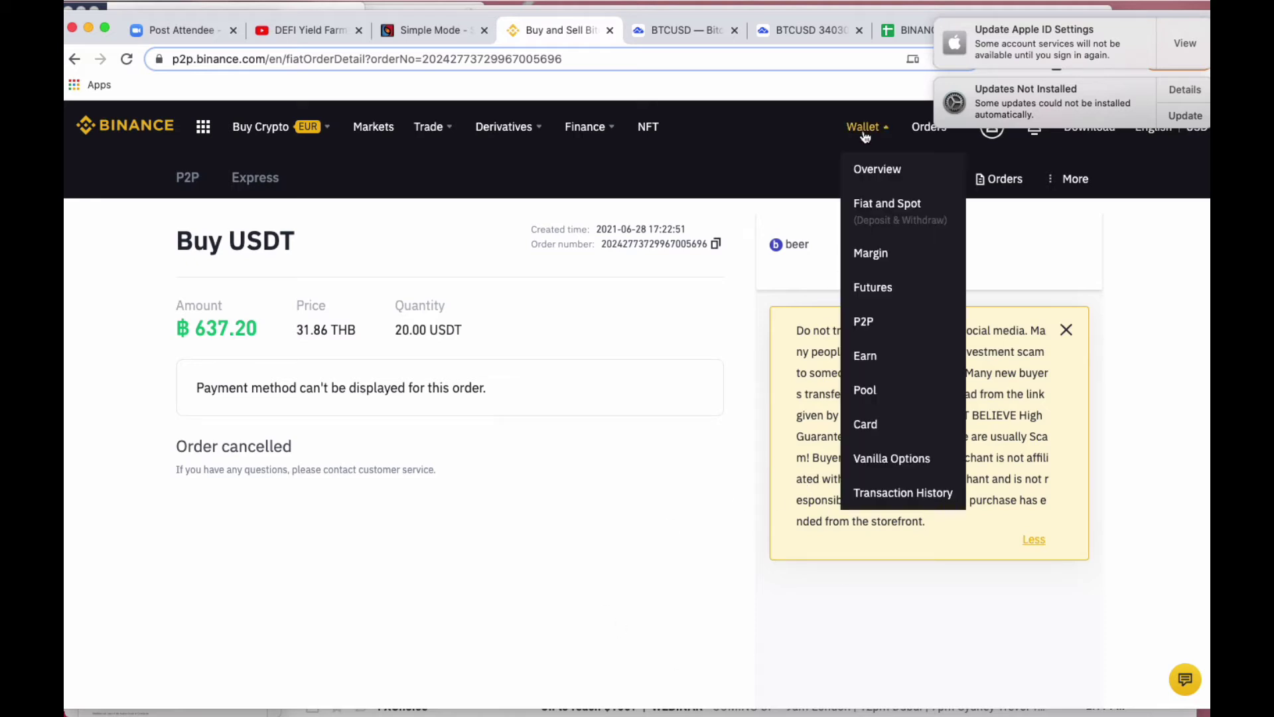
pyautogui.click(883, 213)
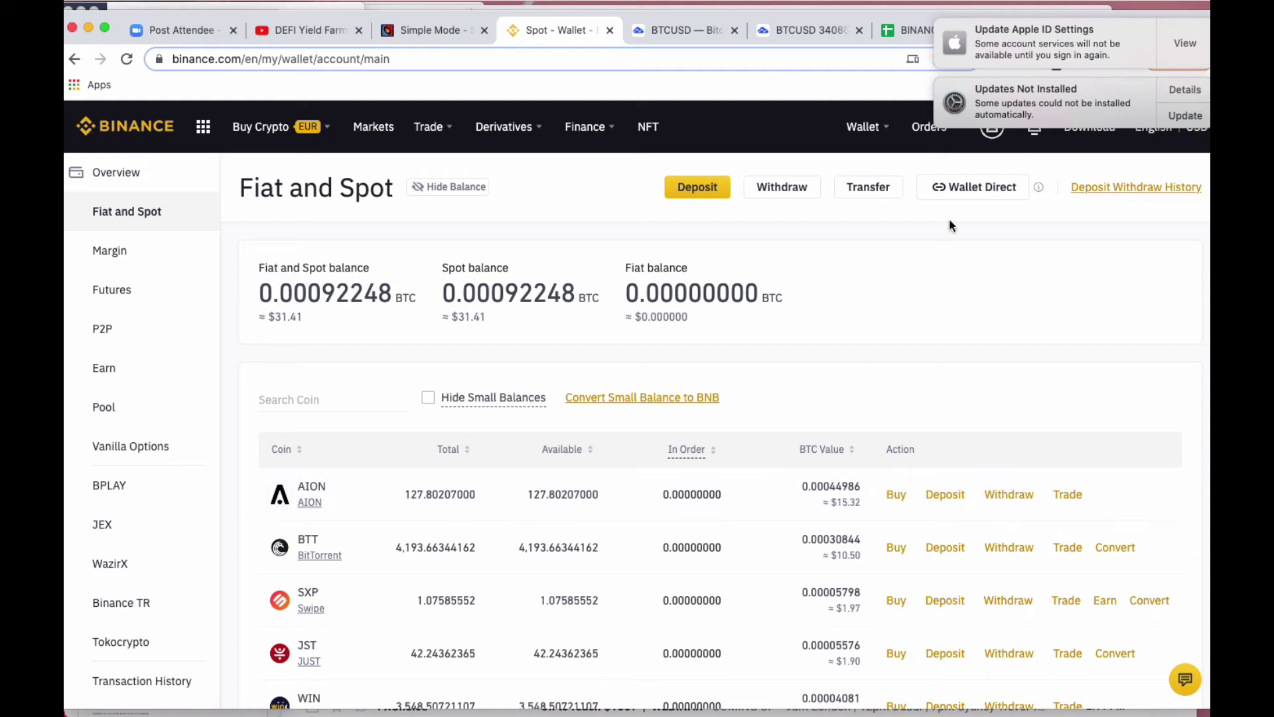
pyautogui.moveTo(1209, 15); pyautogui.dragTo(1208, 84)
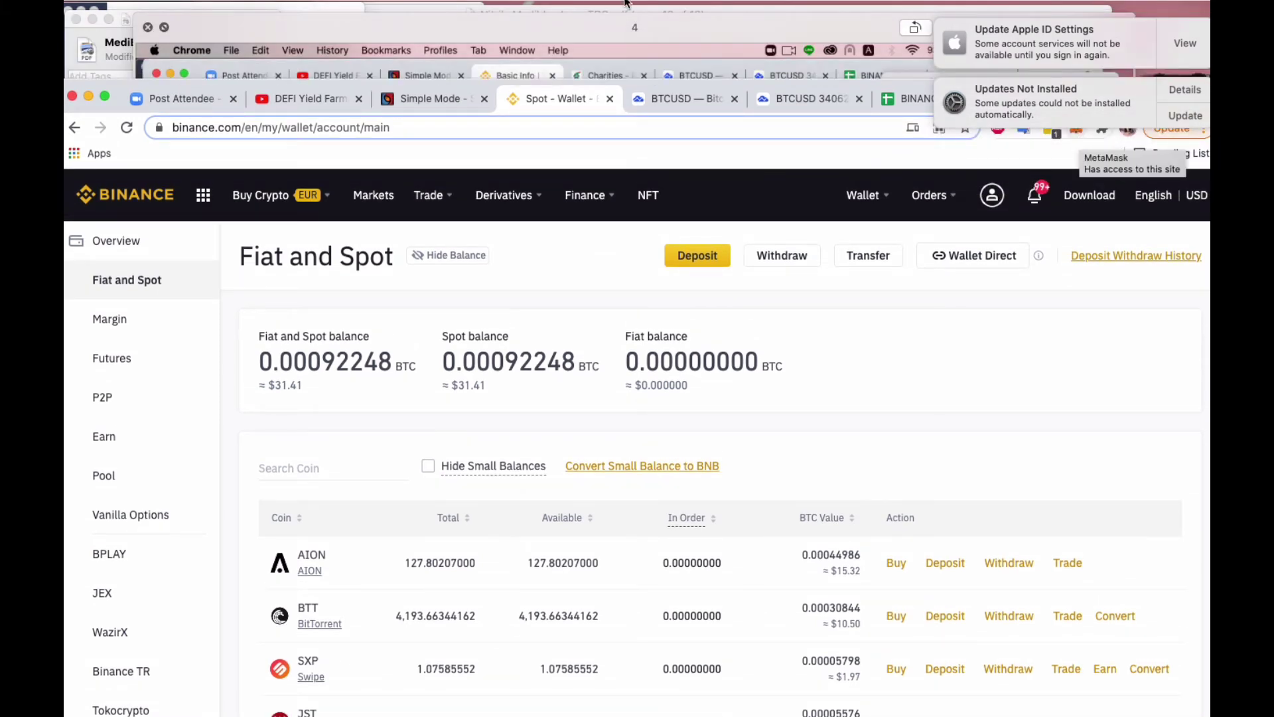
pyautogui.moveTo(575, 81); pyautogui.dragTo(570, 12)
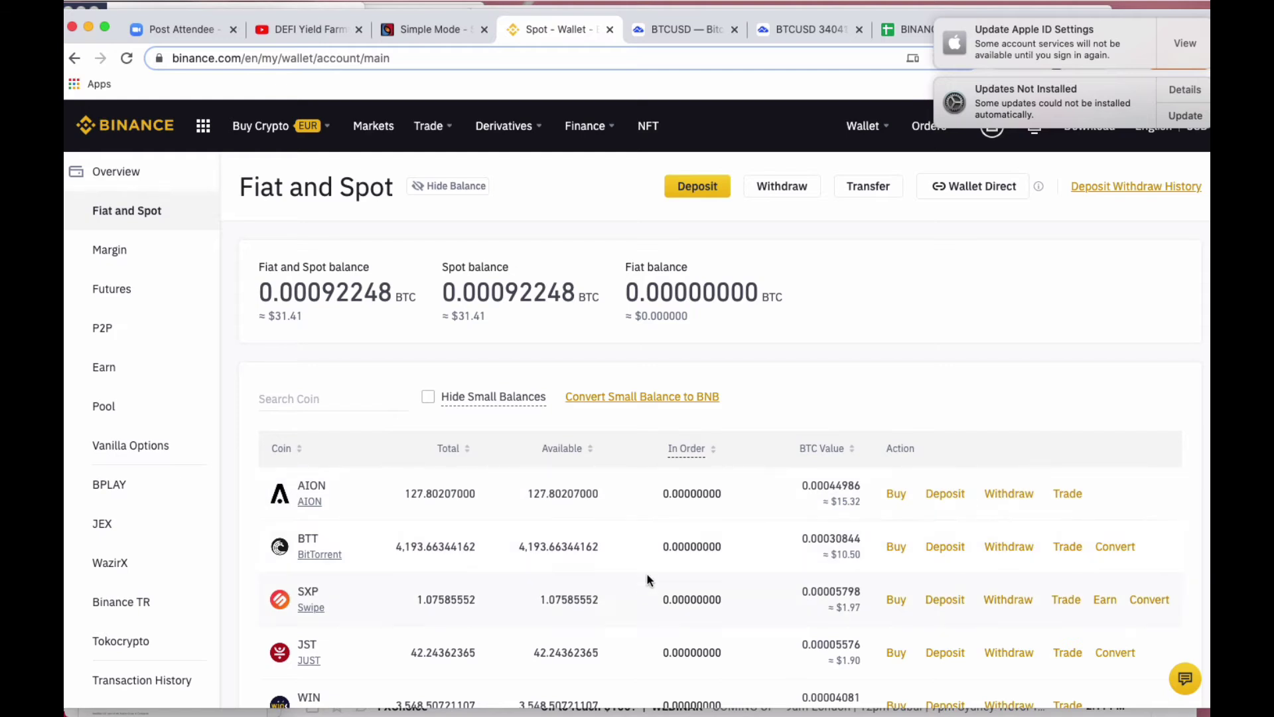
# Open the coin conversion page from the BTT entry in the wallet's coin list
pyautogui.scroll(-2, 623, 589)
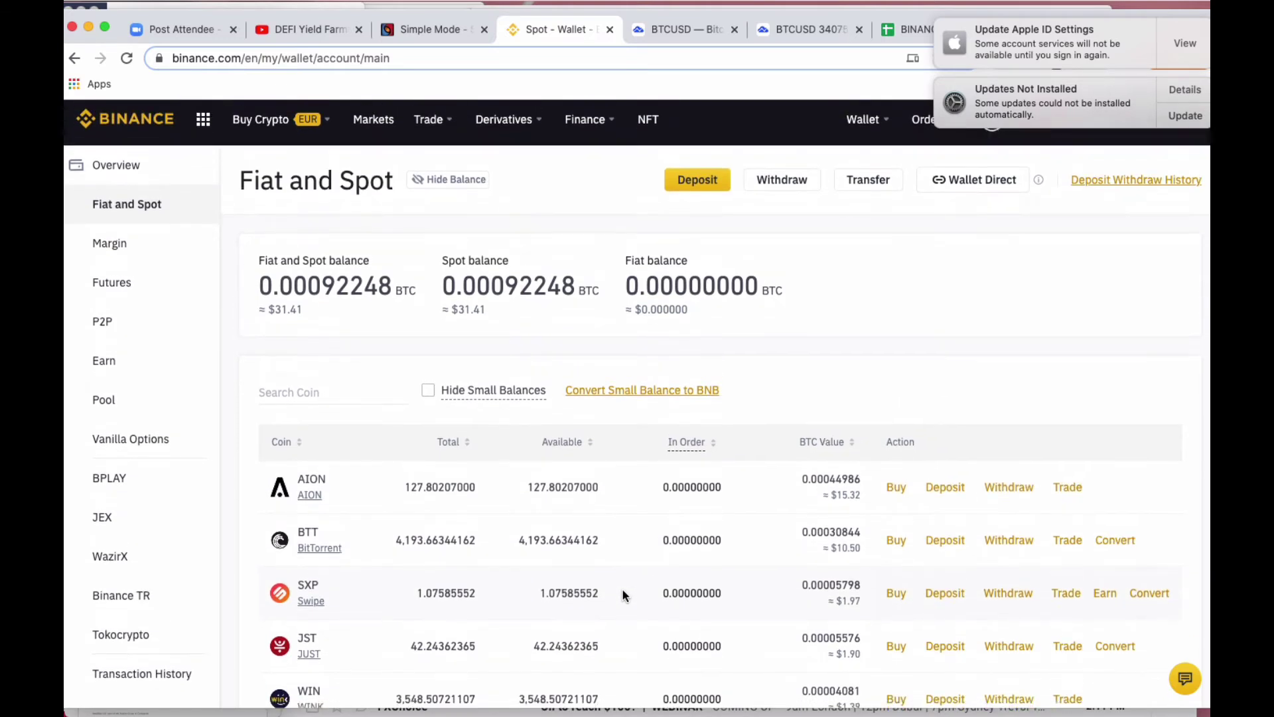
pyautogui.scroll(-1, 622, 595)
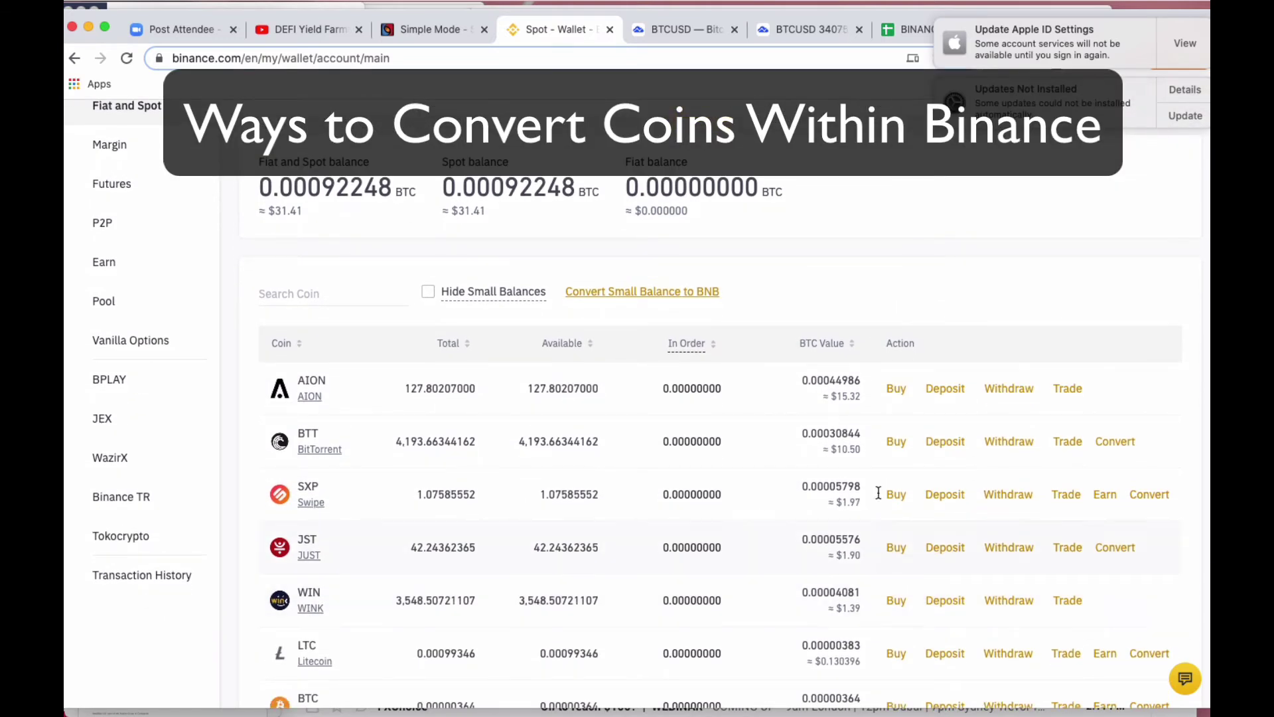
pyautogui.click(1114, 442)
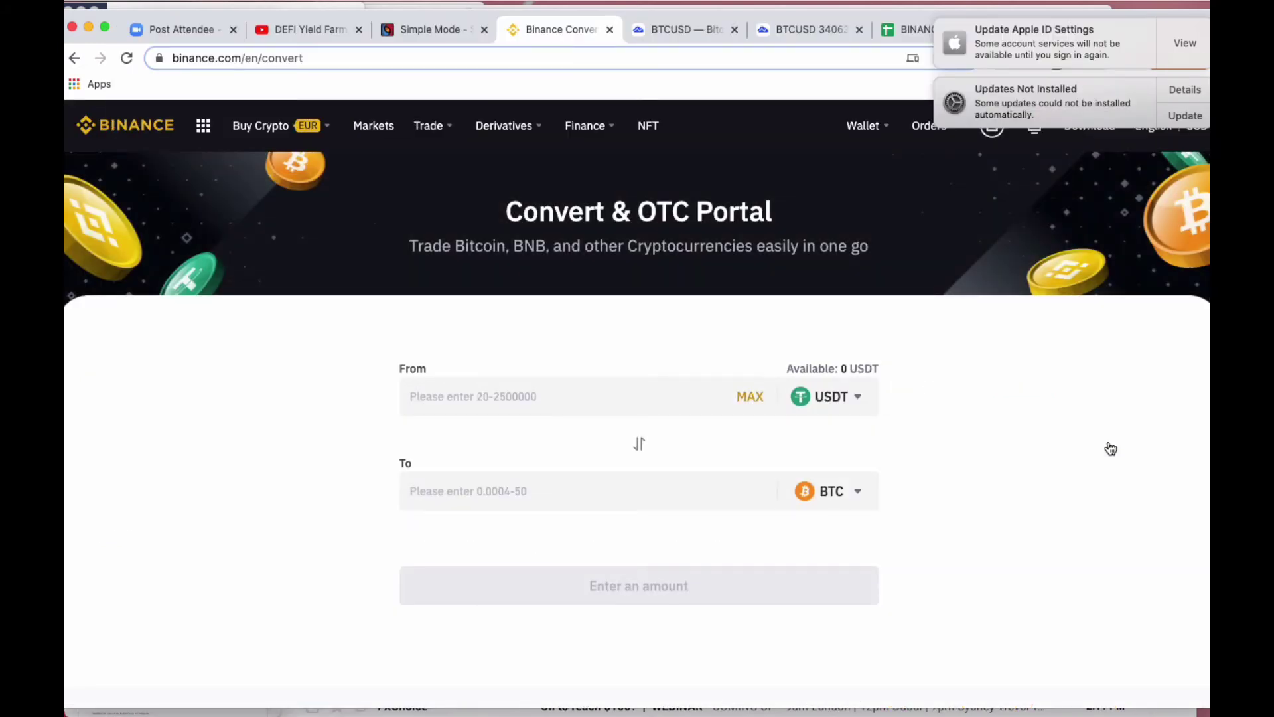
# Choose BNB as the coin to receive and BTT as the coin to convert from
pyautogui.click(829, 495)
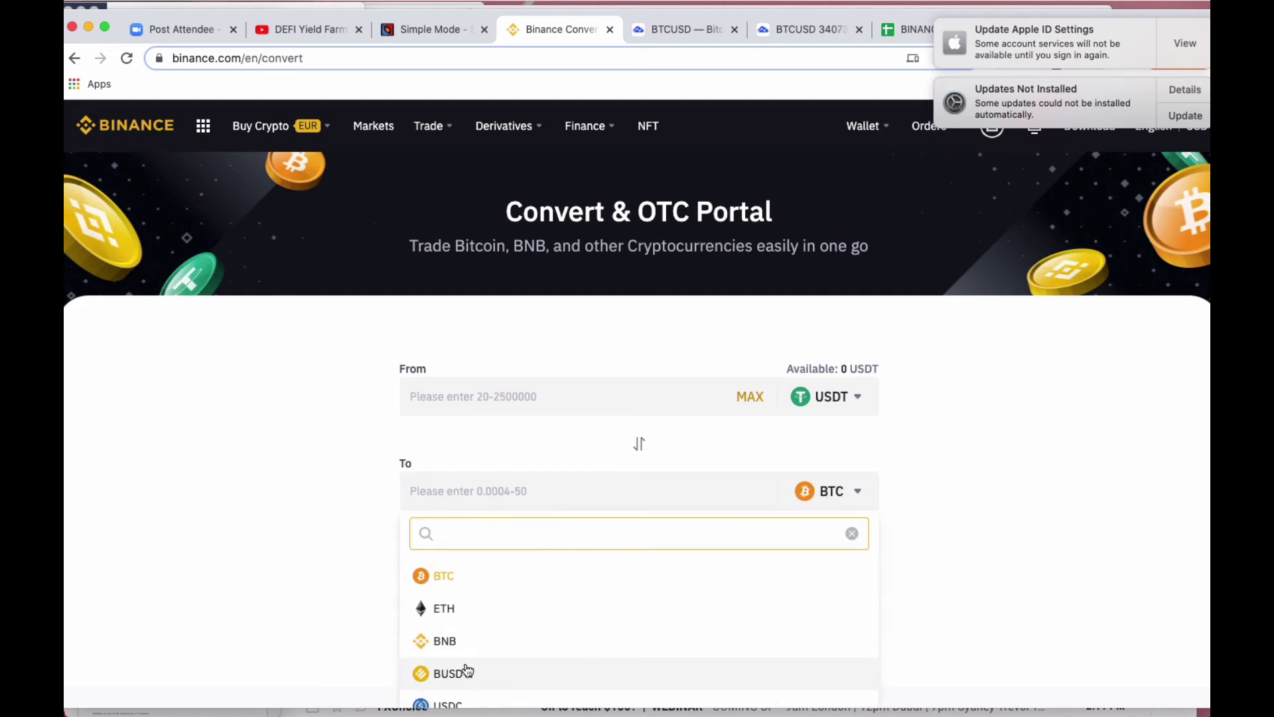
pyautogui.click(456, 643)
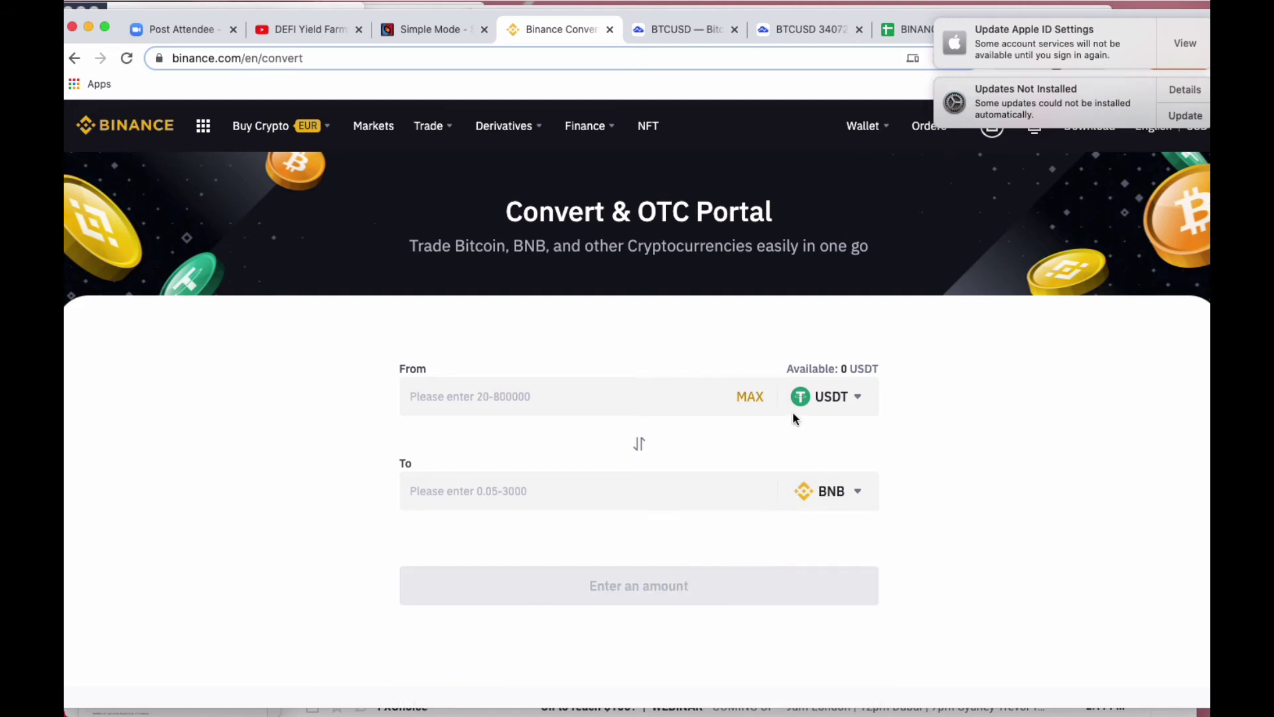
pyautogui.click(851, 399)
pyautogui.scroll(-8, 609, 591)
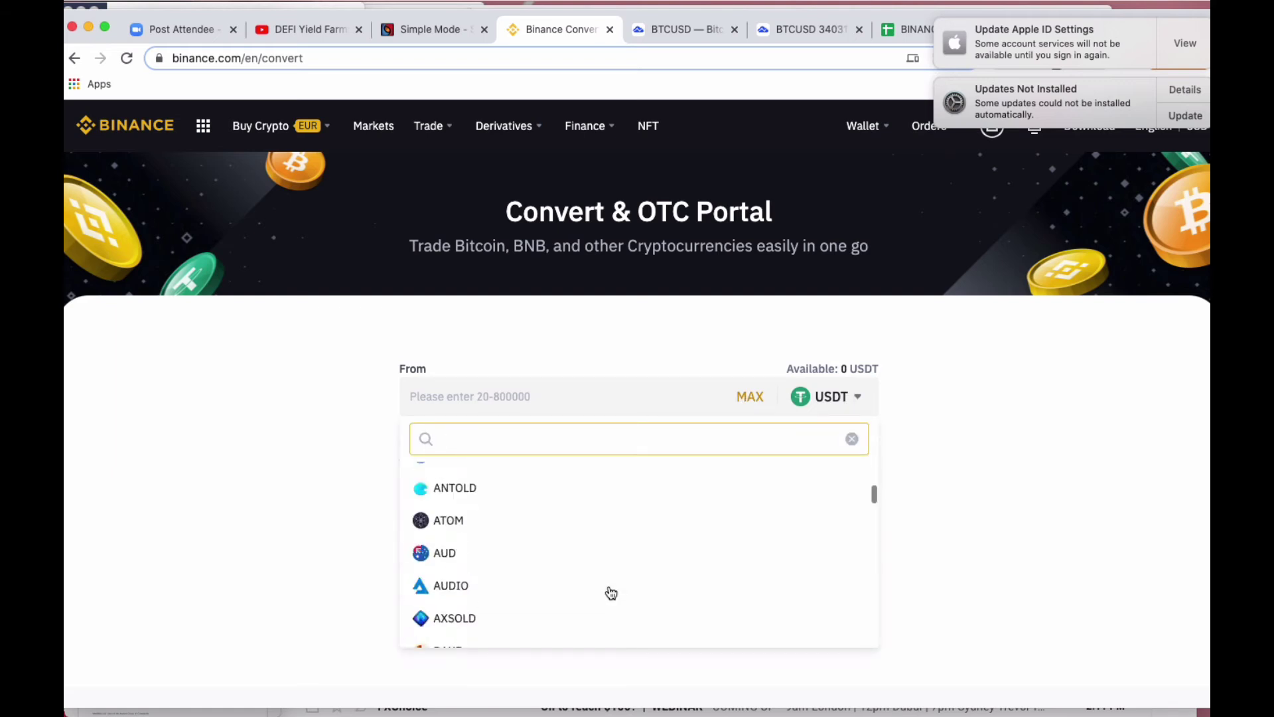
pyautogui.click(568, 551)
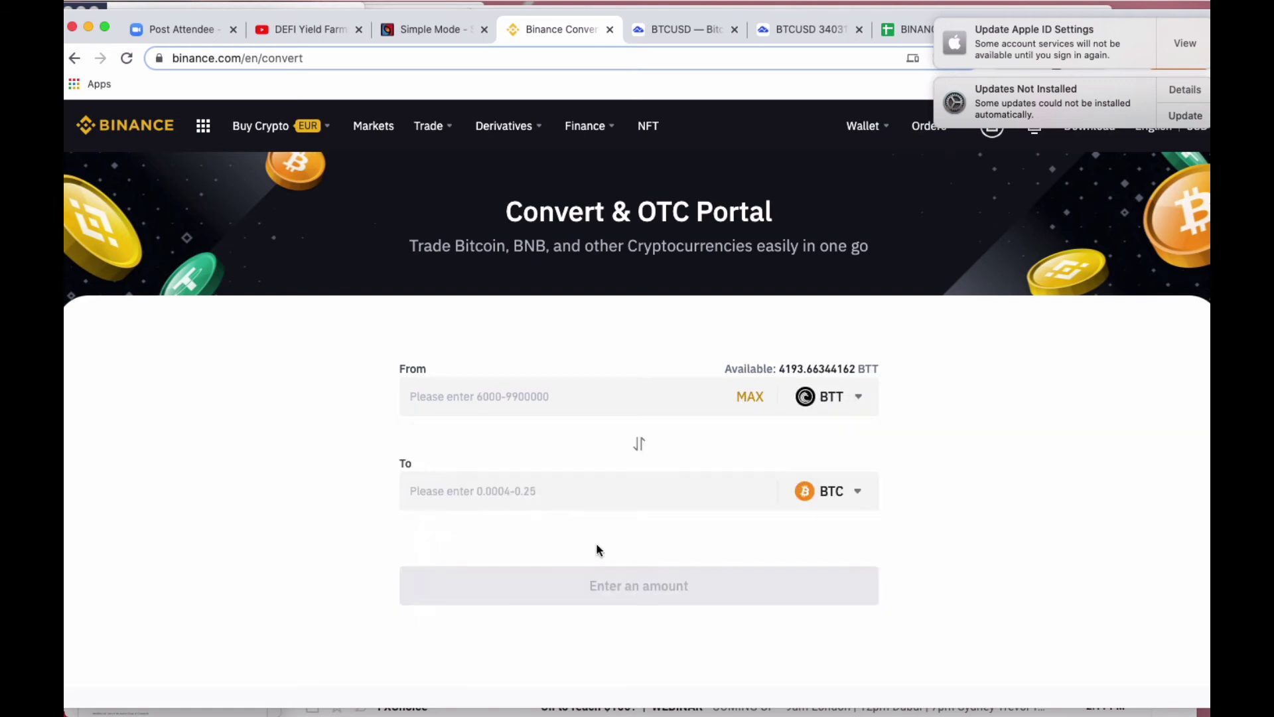
# Enter the maximum available BTT amount for conversion and look through the coins offered to receive
pyautogui.click(747, 395)
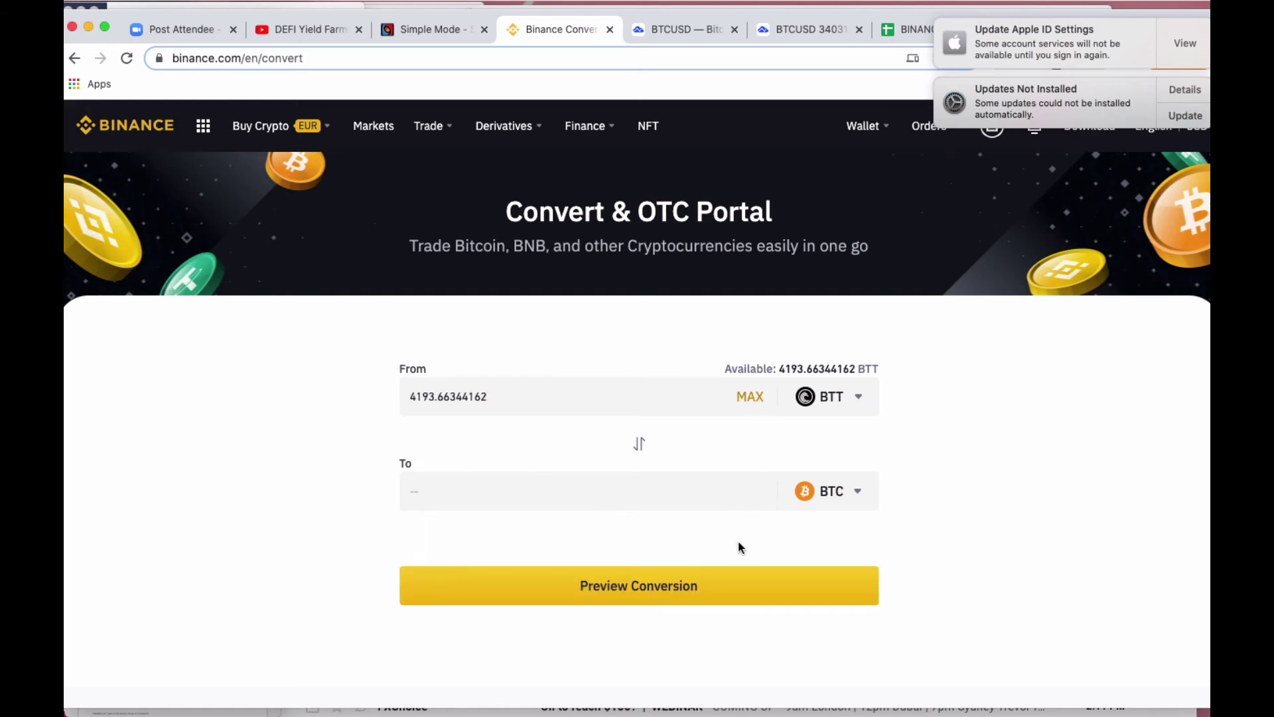
pyautogui.click(849, 497)
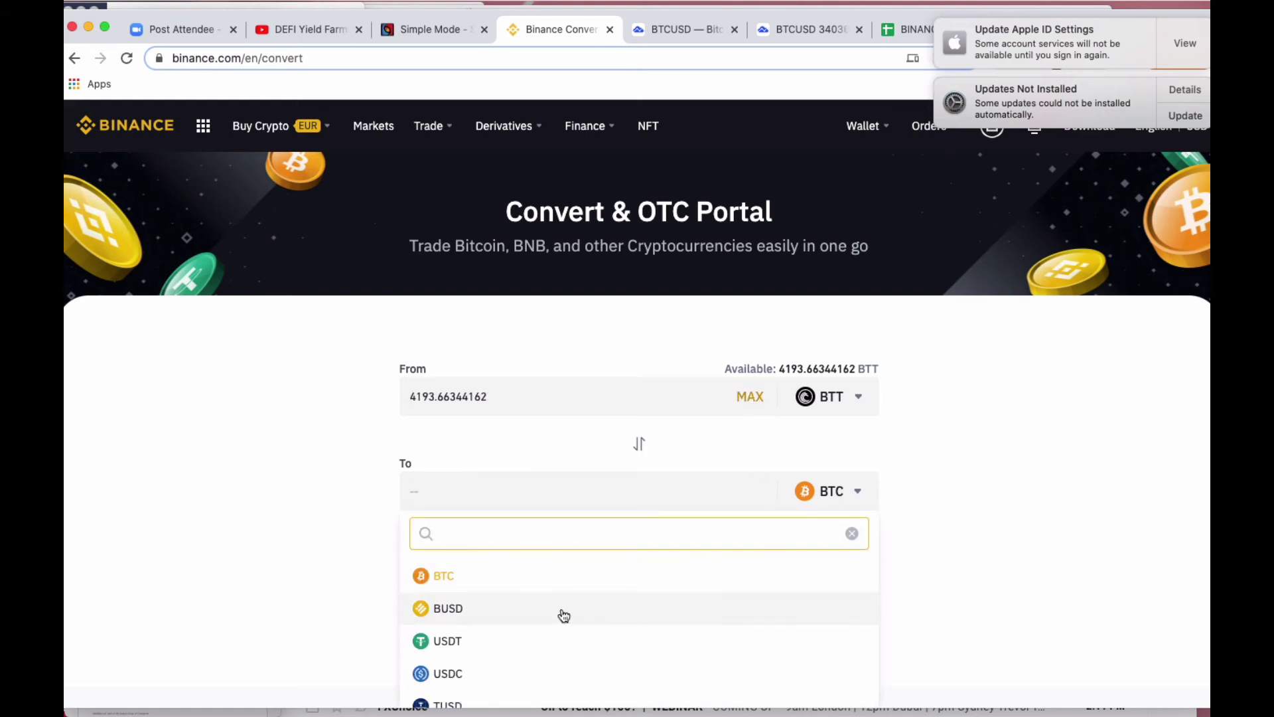
pyautogui.scroll(-5, 551, 629)
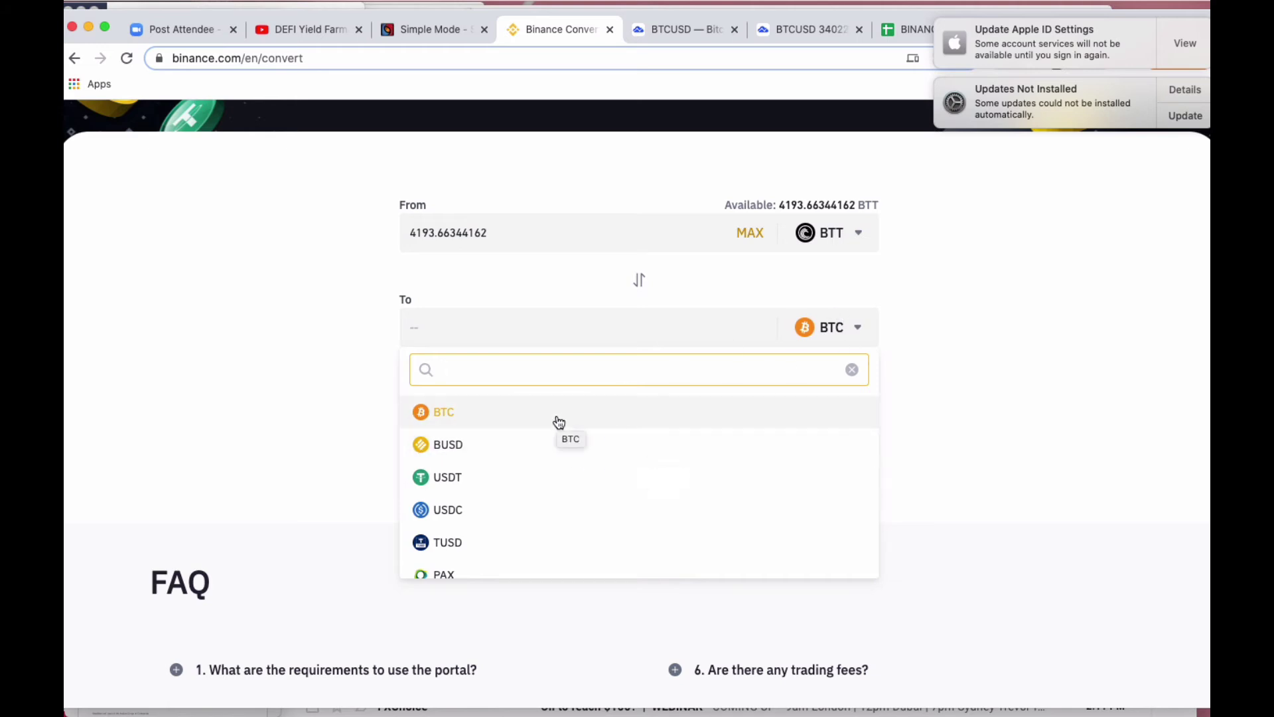
pyautogui.click(983, 325)
pyautogui.scroll(5, 921, 341)
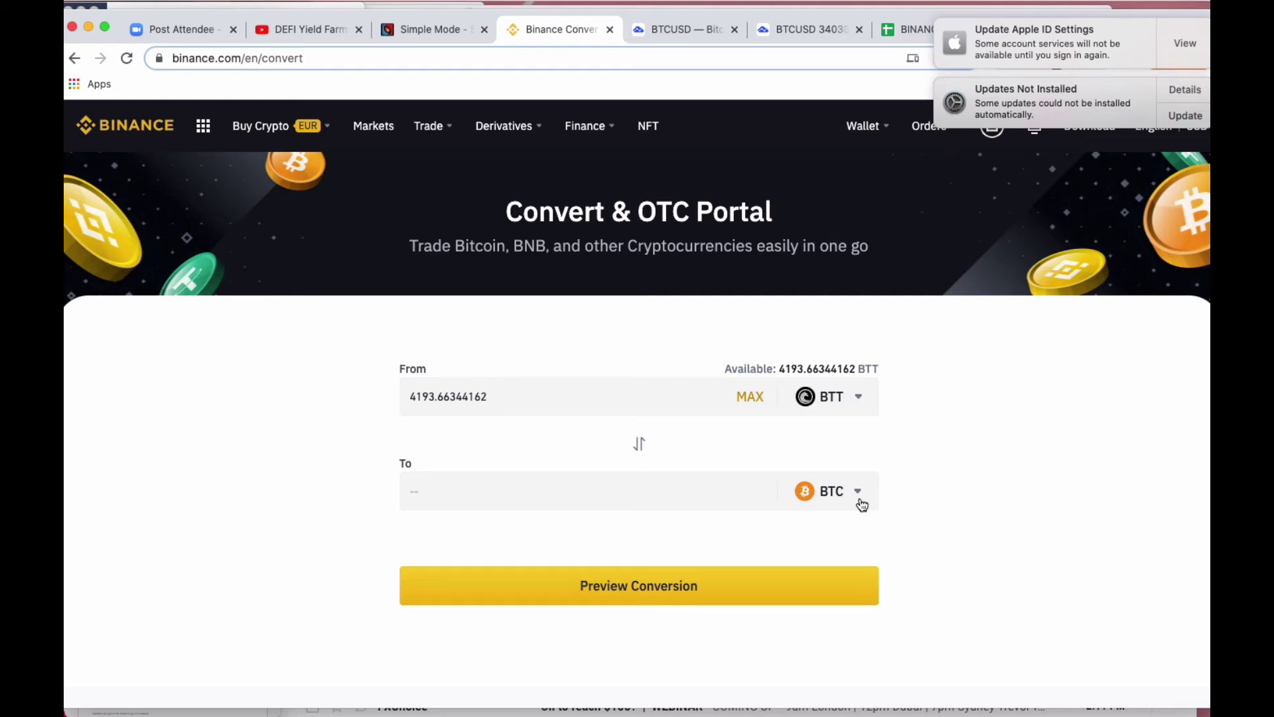
# Open the Classic trading interface and look through its list of BTC trading pairs
pyautogui.moveTo(432, 126)
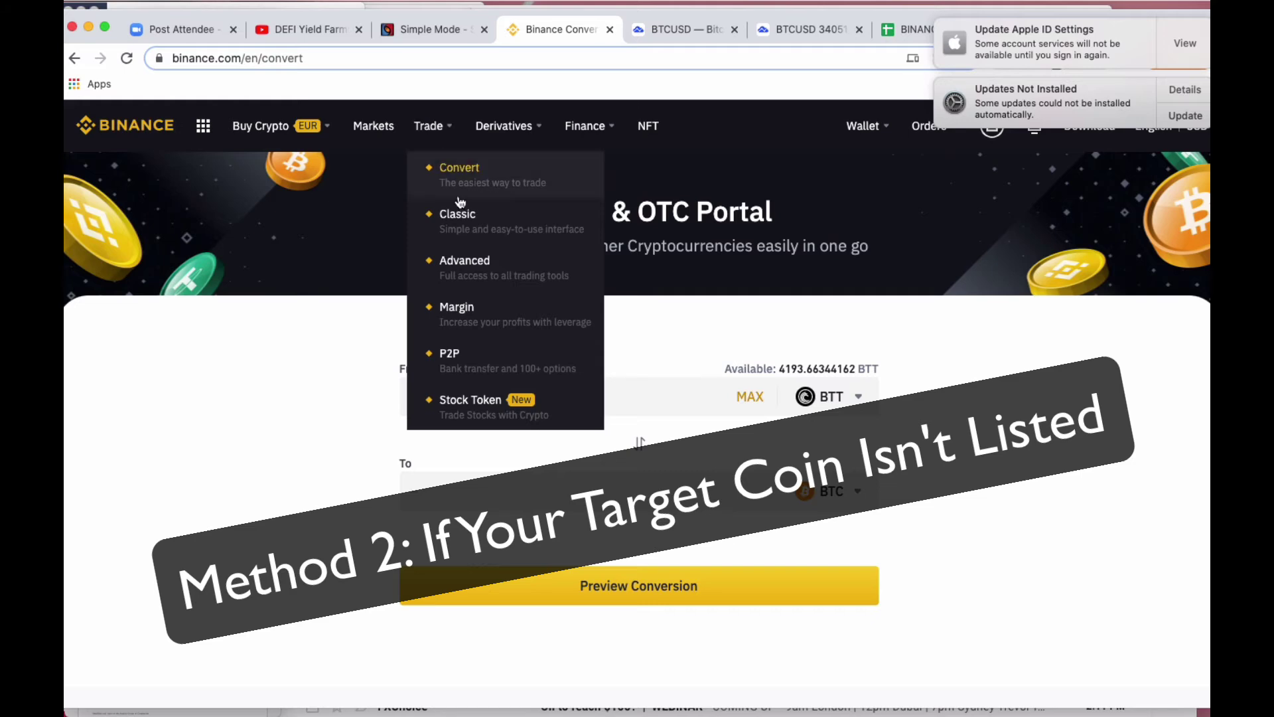
pyautogui.click(466, 219)
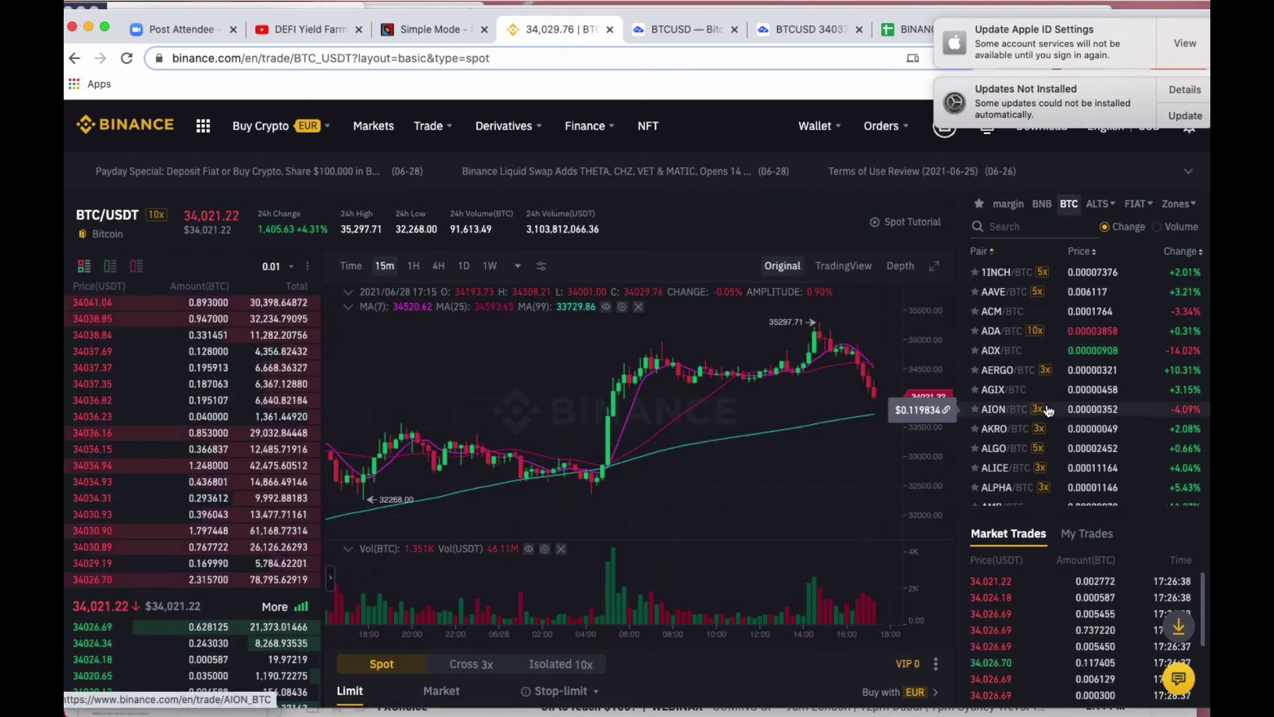
pyautogui.scroll(-5, 1049, 410)
pyautogui.scroll(-5, 1048, 408)
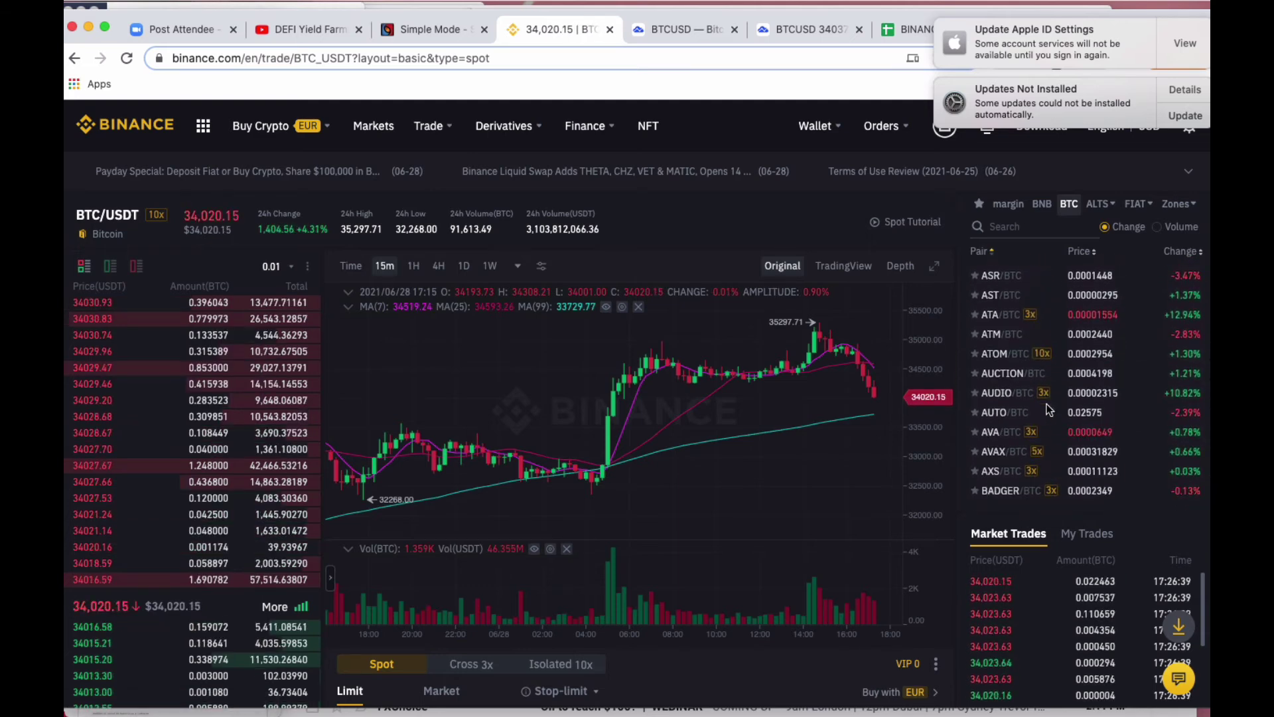
# Search the trading pairs for btt and open the BTT/BNB market
pyautogui.click(1014, 227)
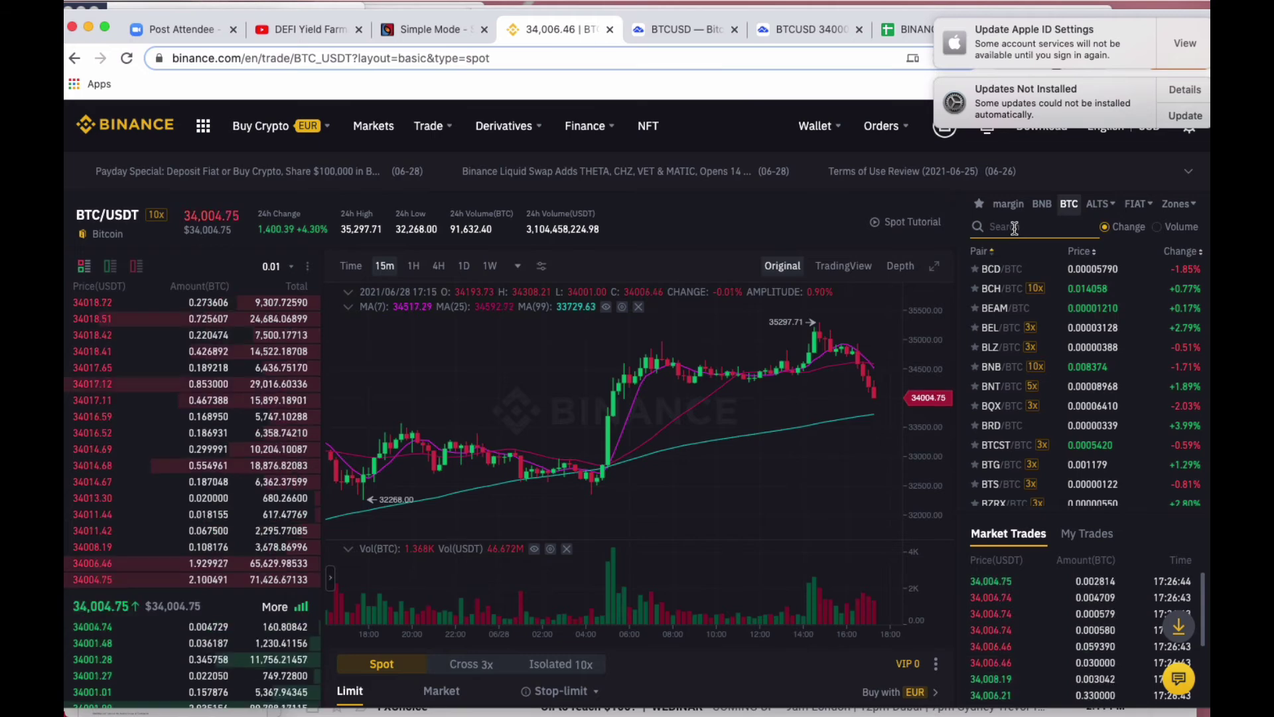
pyautogui.write('btt')
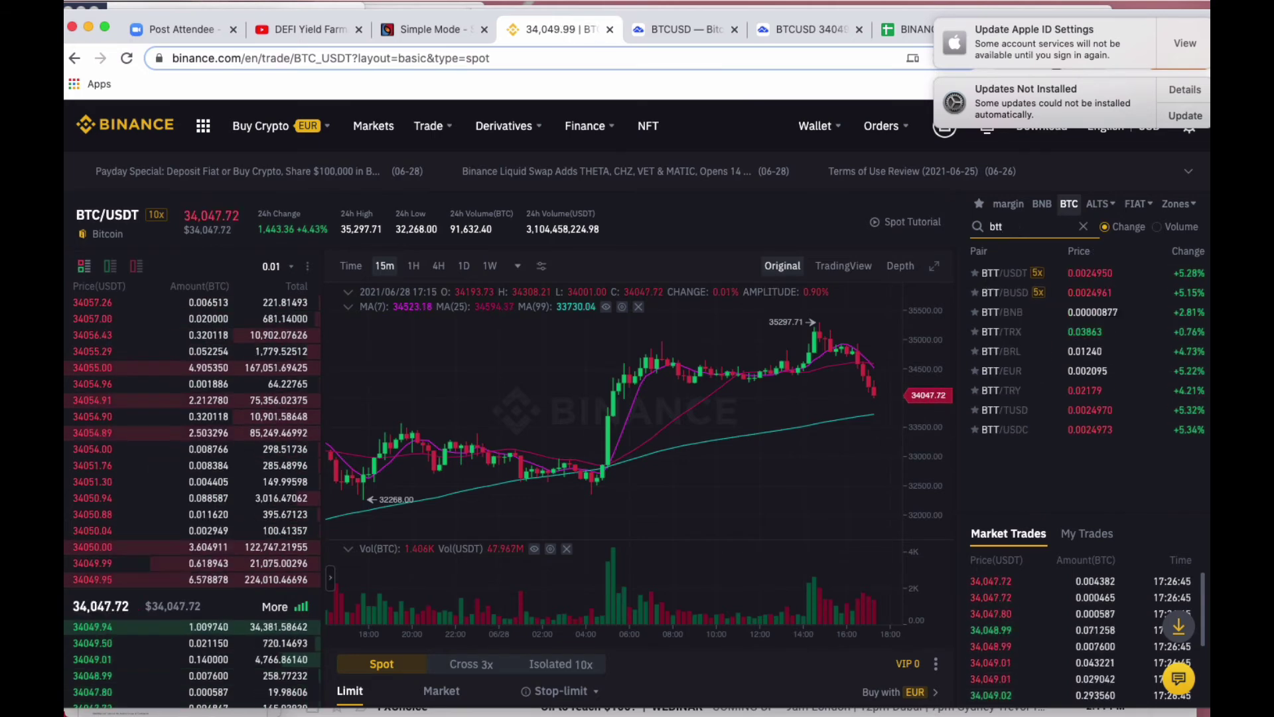
pyautogui.click(1015, 320)
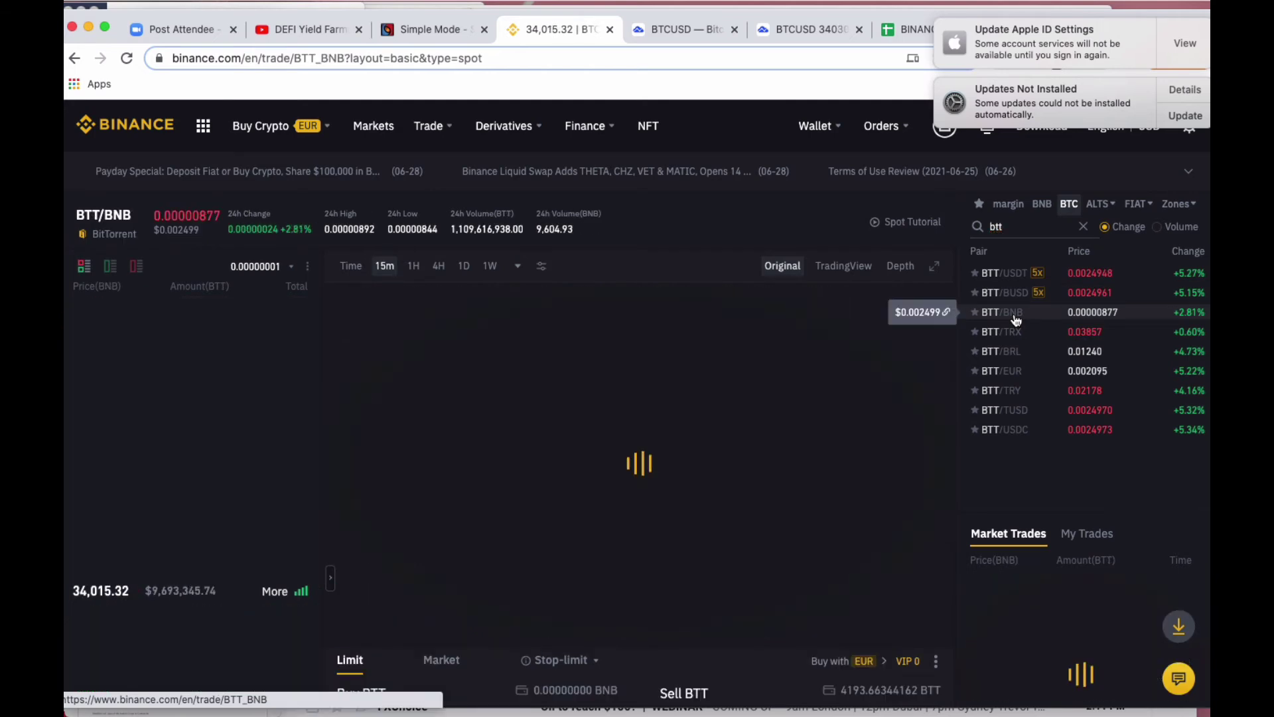
pyautogui.scroll(2, 835, 495)
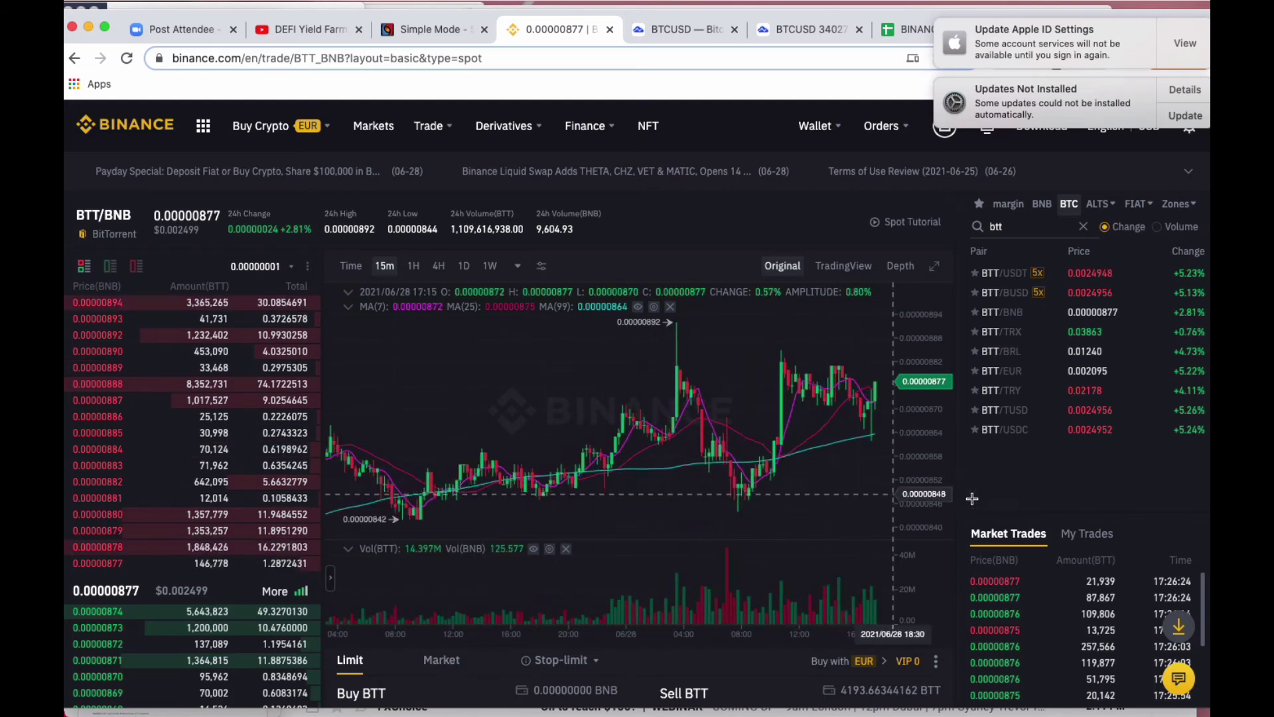
# Prepare a market order selling 3983 BTT for BNB, without submitting it
pyautogui.scroll(-2, 863, 494)
pyautogui.scroll(-3, 1021, 508)
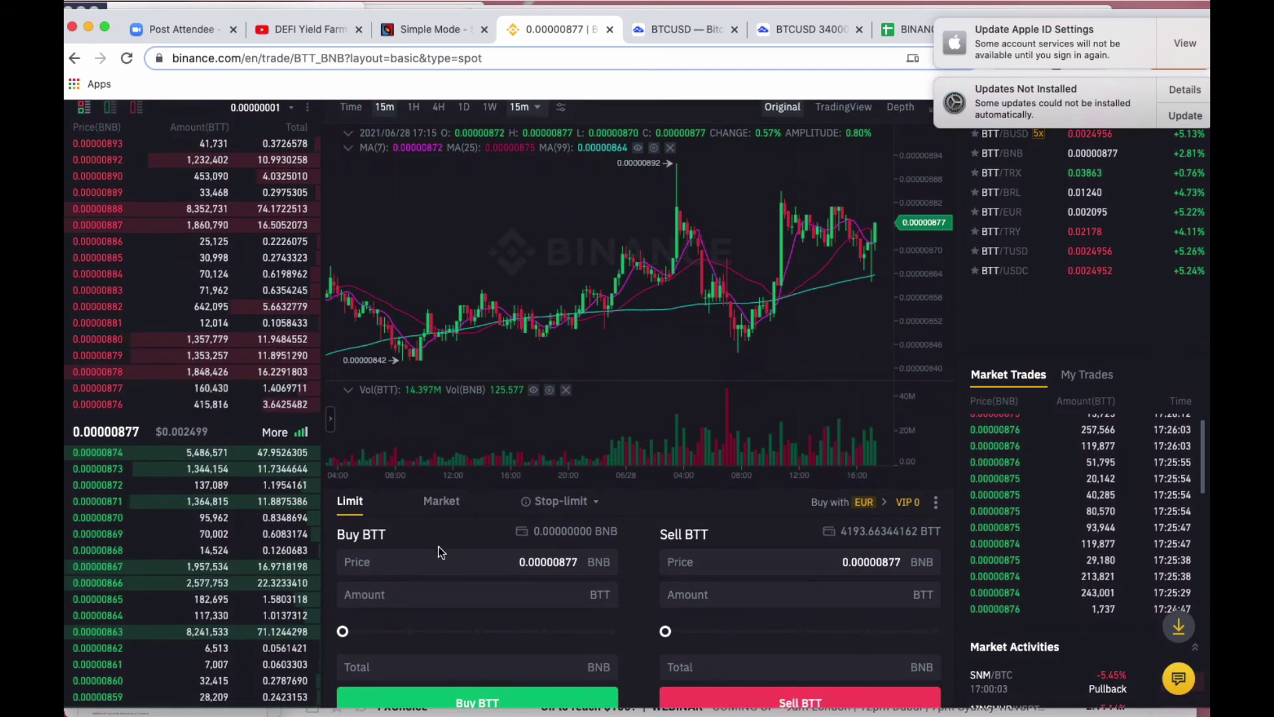
pyautogui.click(454, 510)
pyautogui.click(734, 600)
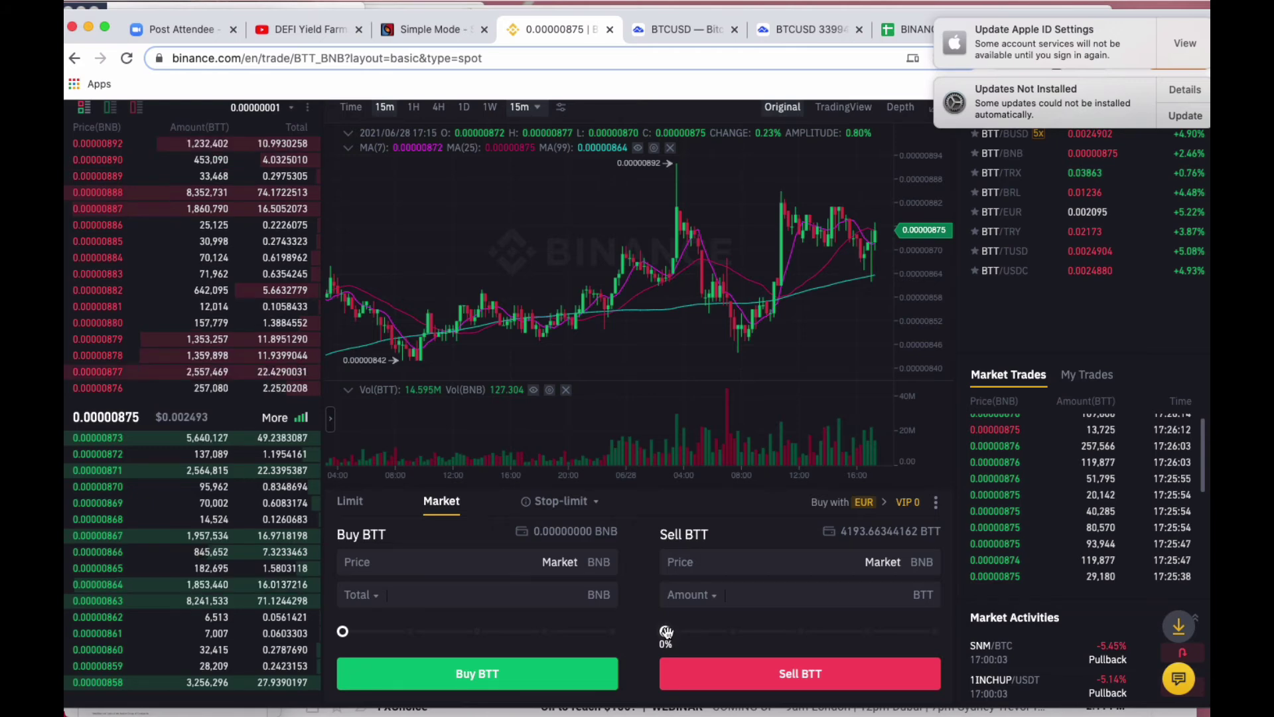
pyautogui.moveTo(773, 631); pyautogui.dragTo(922, 631)
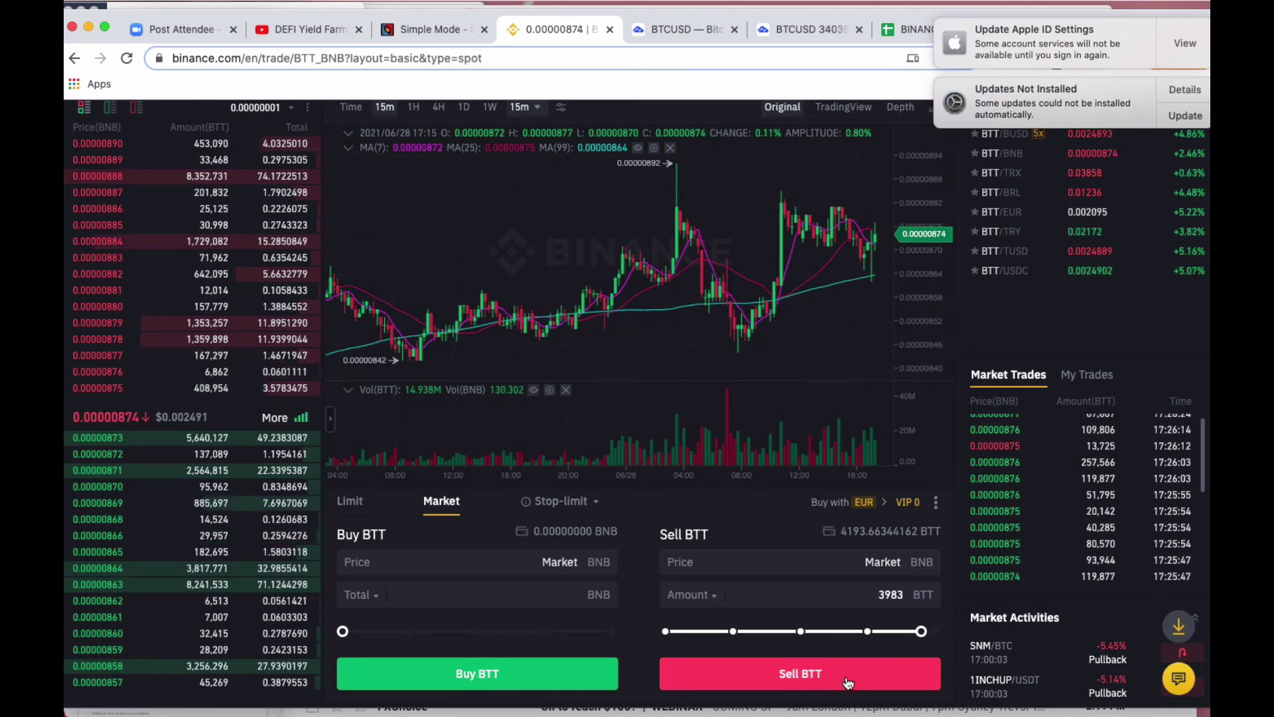
# Search the trading pairs for usdt and look through the coins that can be traded against it
pyautogui.scroll(3, 1056, 381)
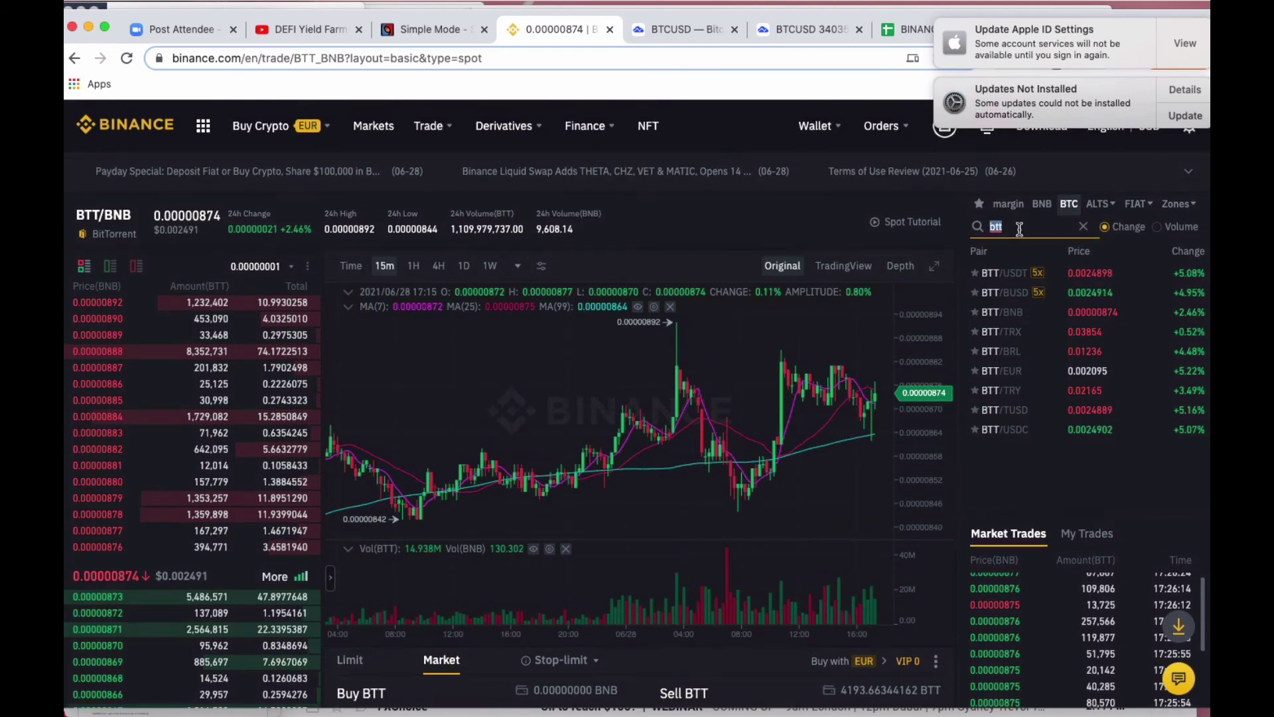
pyautogui.write('usdt')
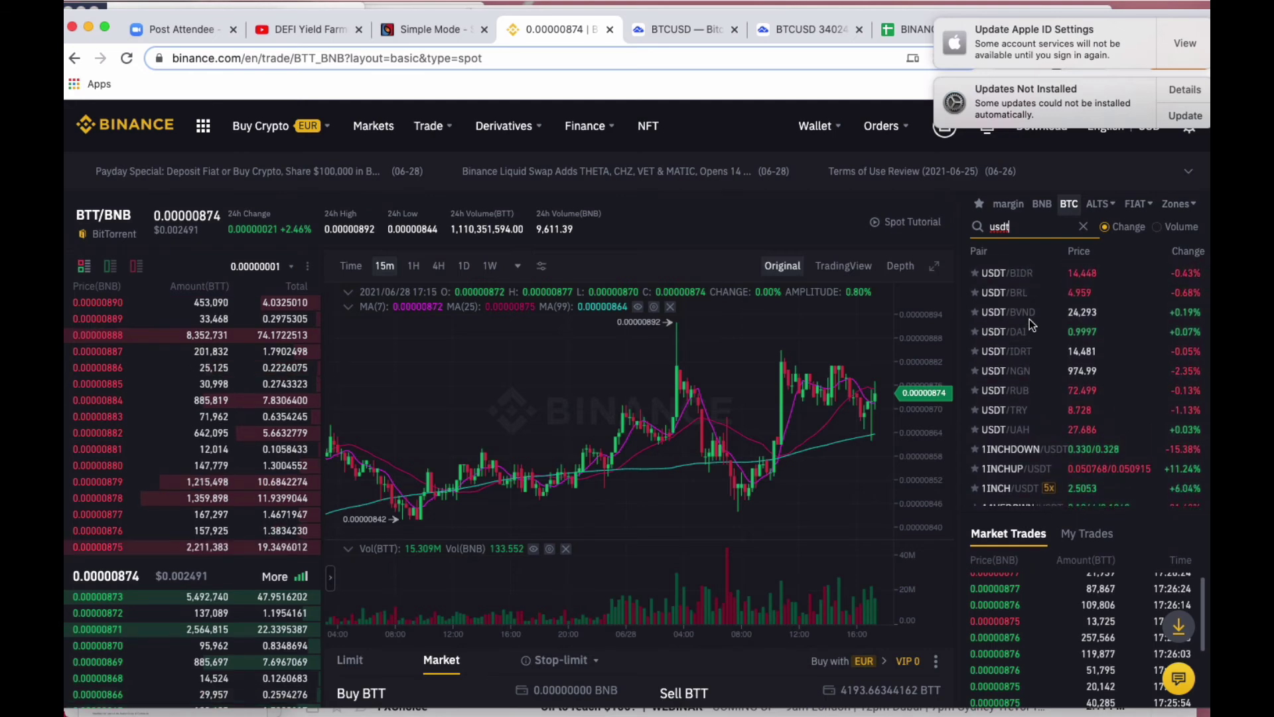
pyautogui.scroll(-2, 1031, 320)
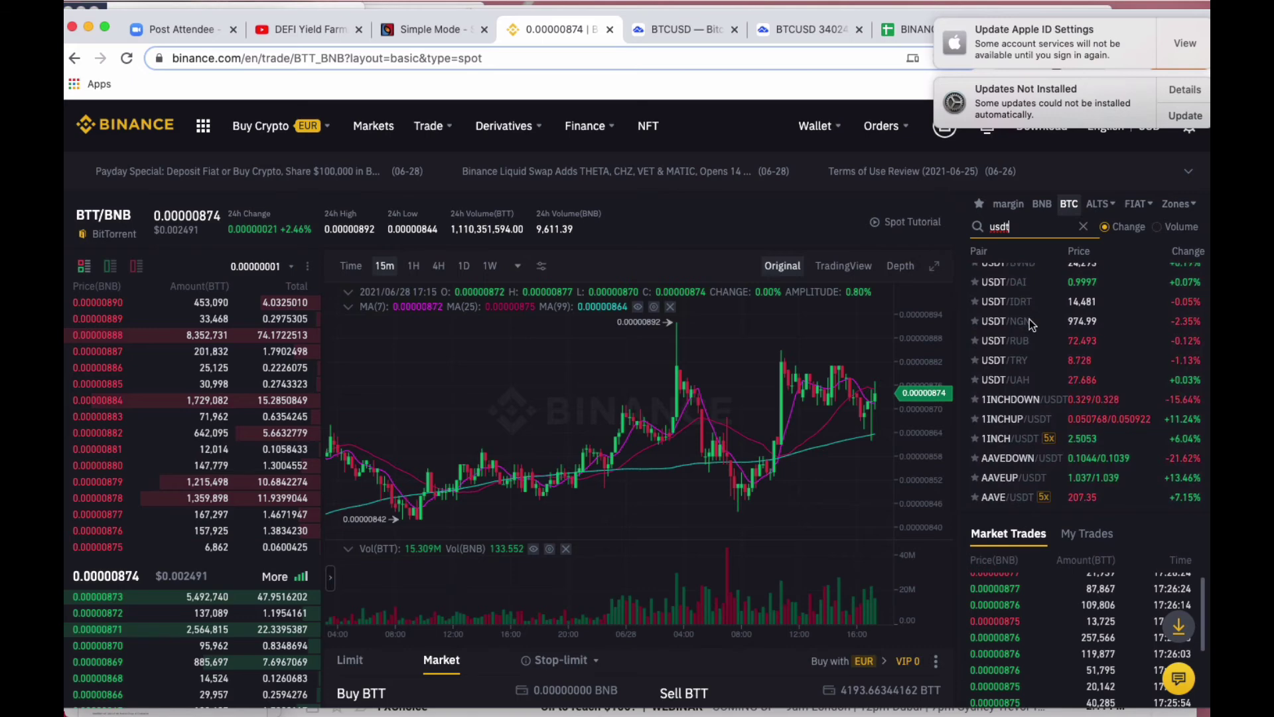
pyautogui.scroll(-5, 1030, 325)
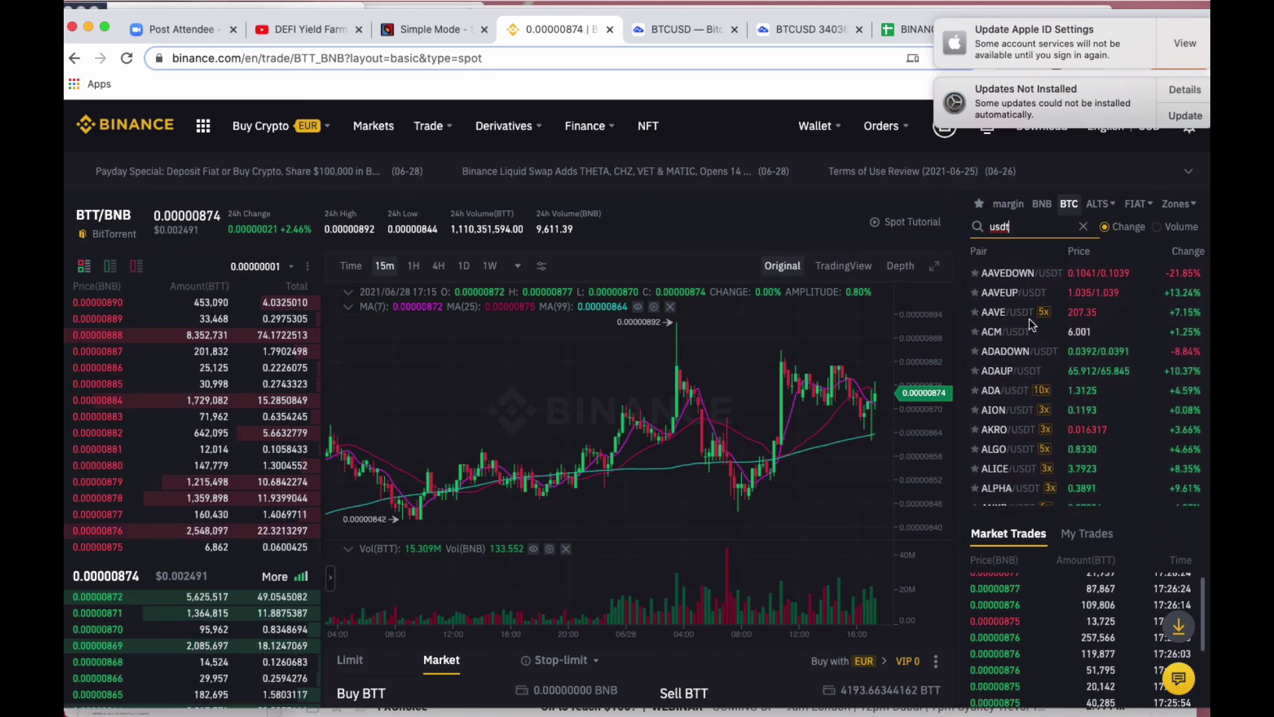
pyautogui.scroll(-8, 1030, 318)
pyautogui.scroll(-5, 1029, 318)
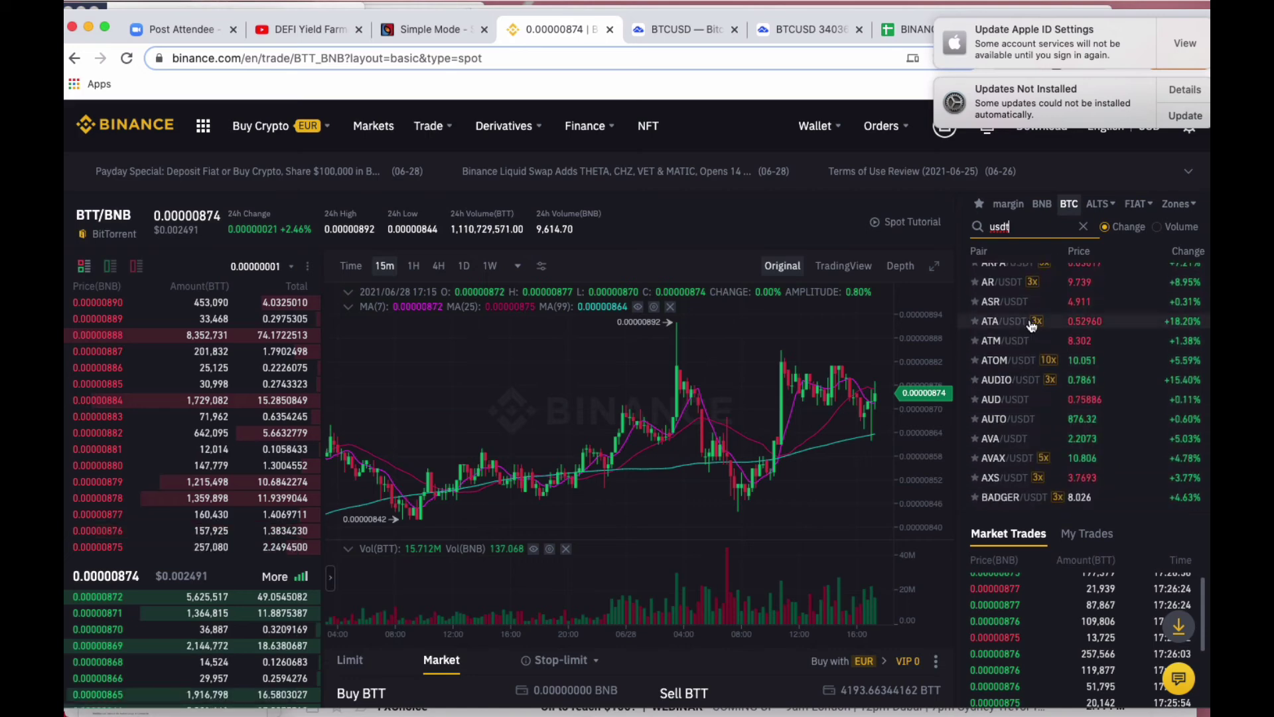
pyautogui.scroll(-1, 1029, 394)
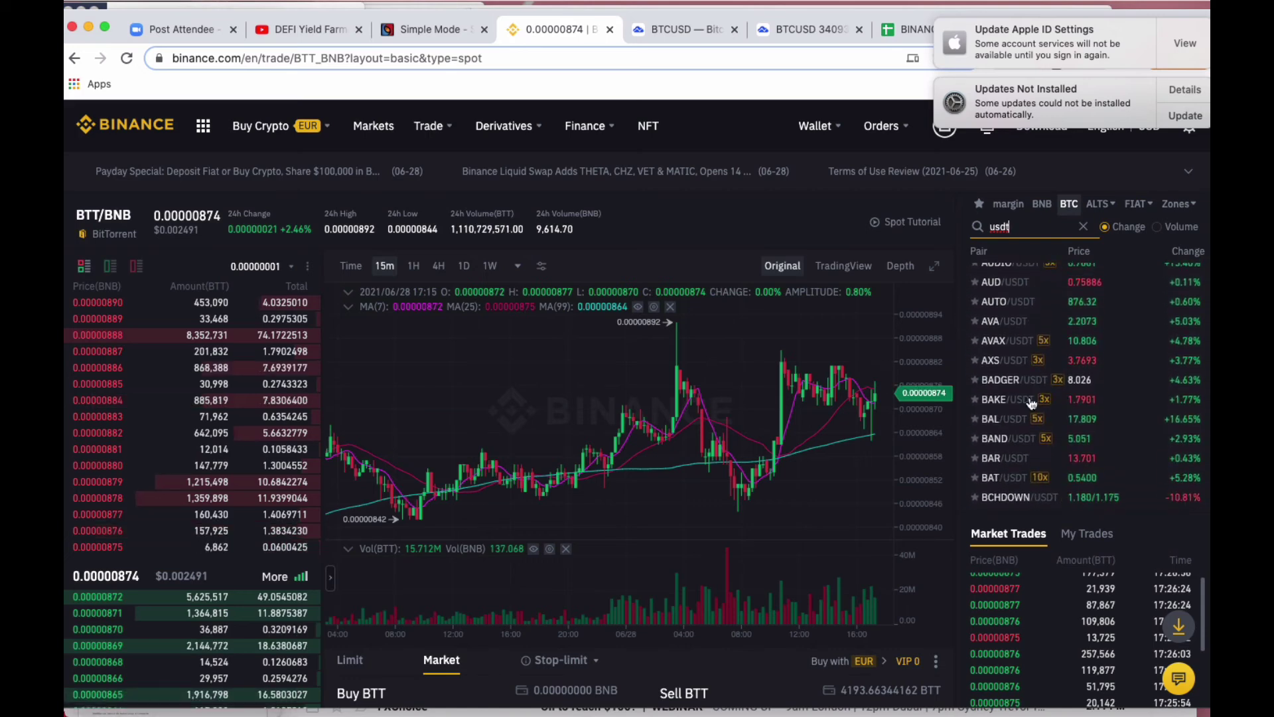
pyautogui.scroll(-10, 1019, 406)
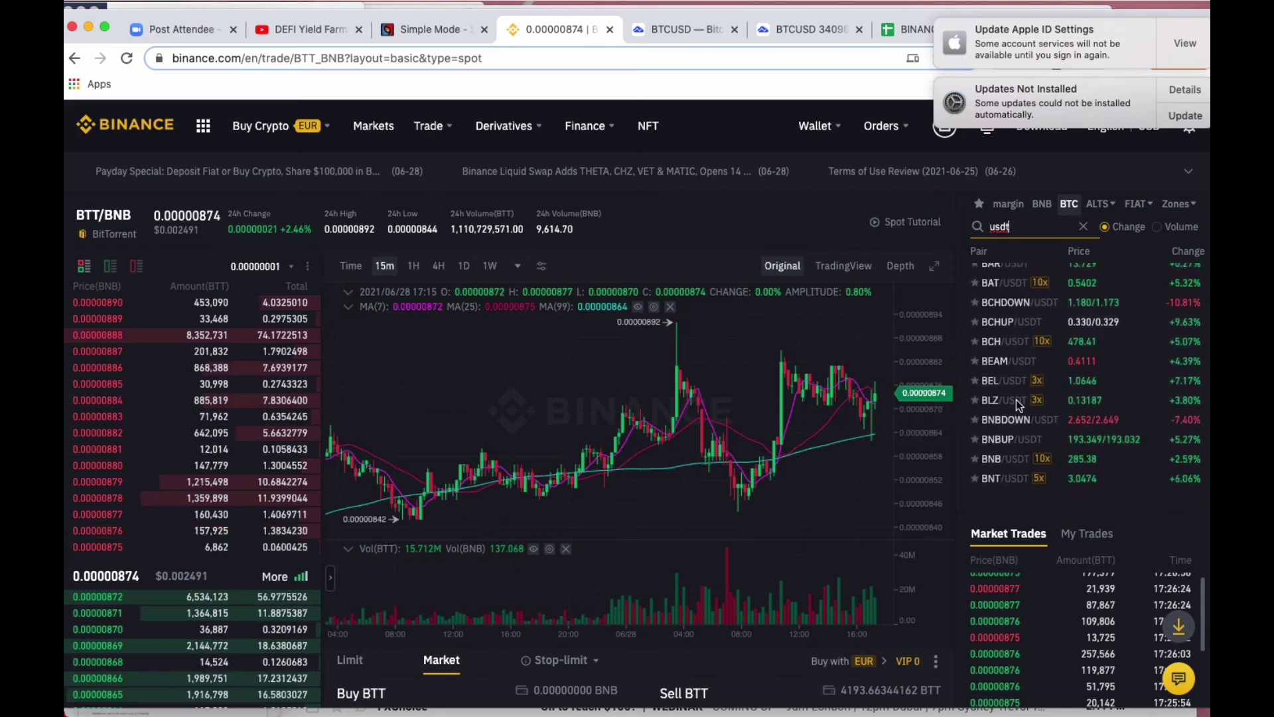
pyautogui.scroll(-3, 1017, 400)
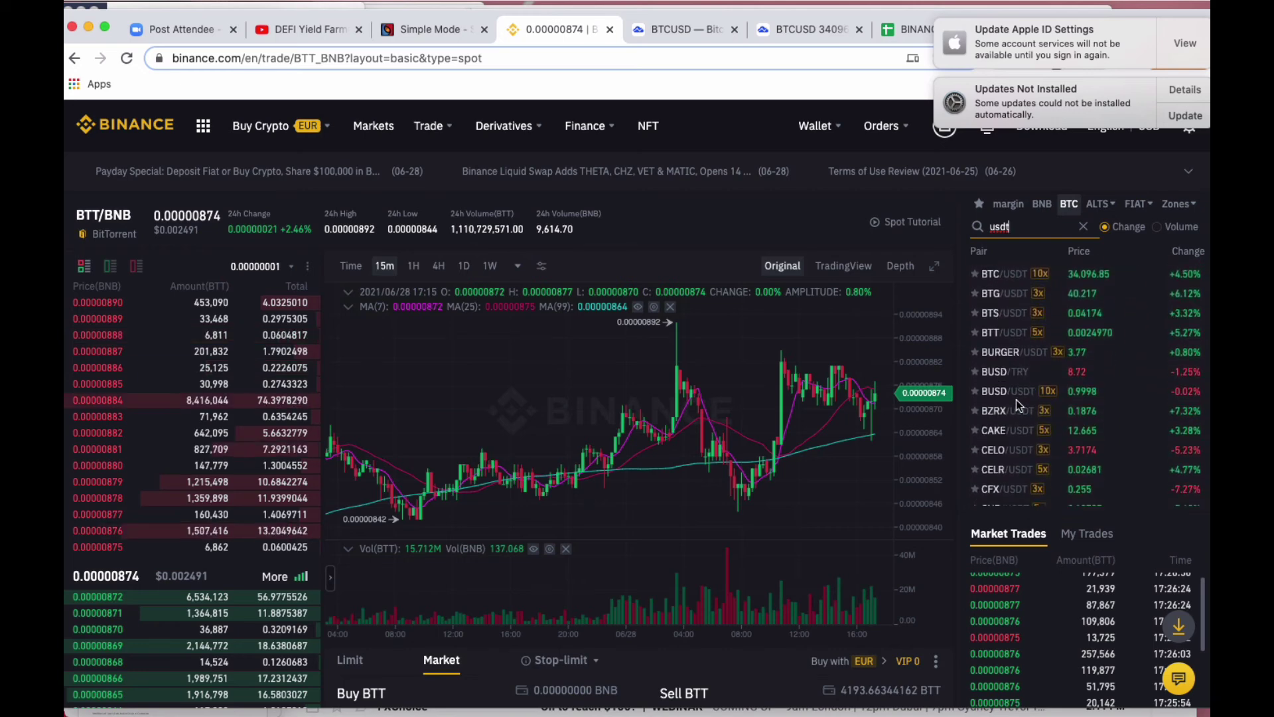
pyautogui.scroll(-7, 1017, 399)
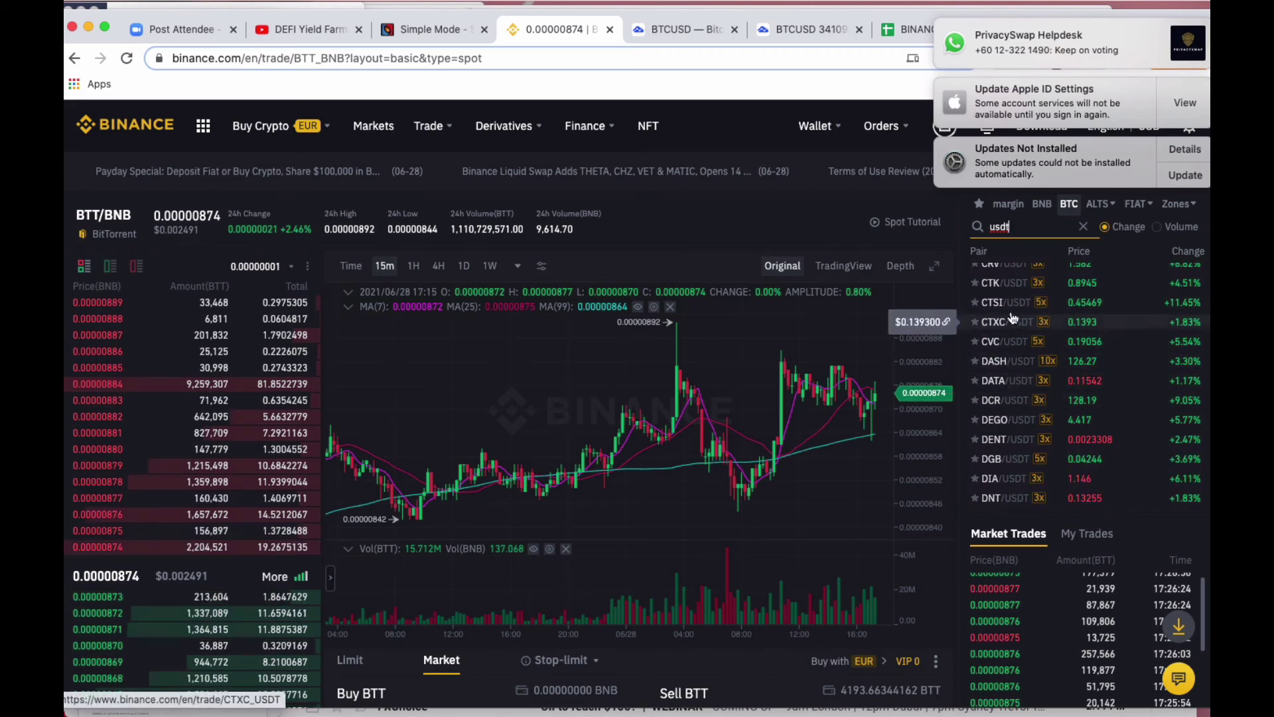
# Open the DASH/USDT market and view its market buy and sell order form
pyautogui.click(1005, 363)
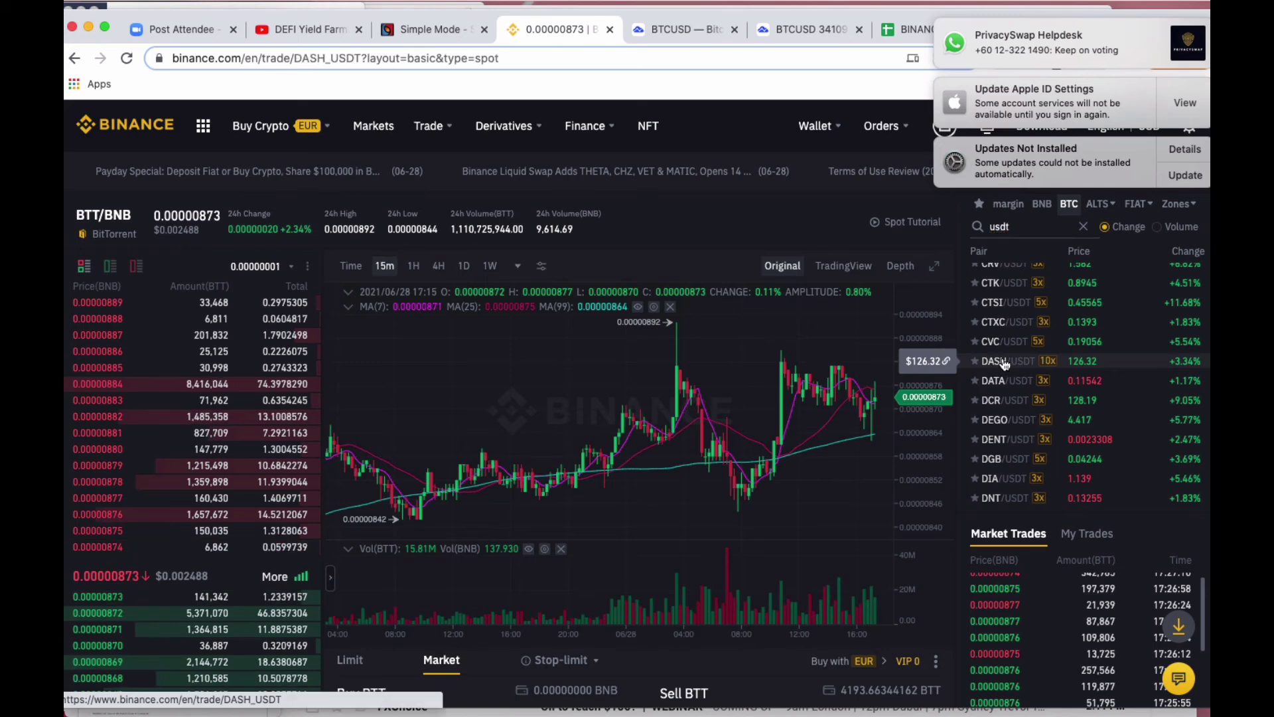
pyautogui.scroll(-5, 727, 499)
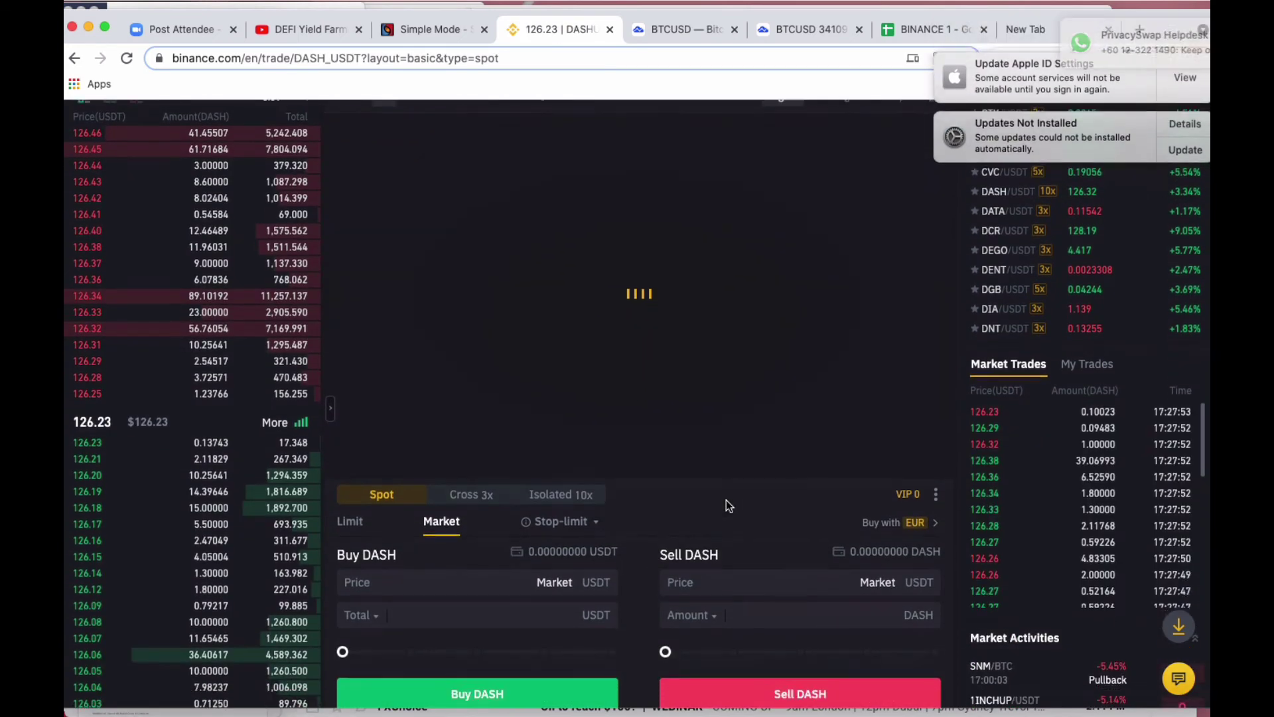
pyautogui.scroll(-2, 726, 500)
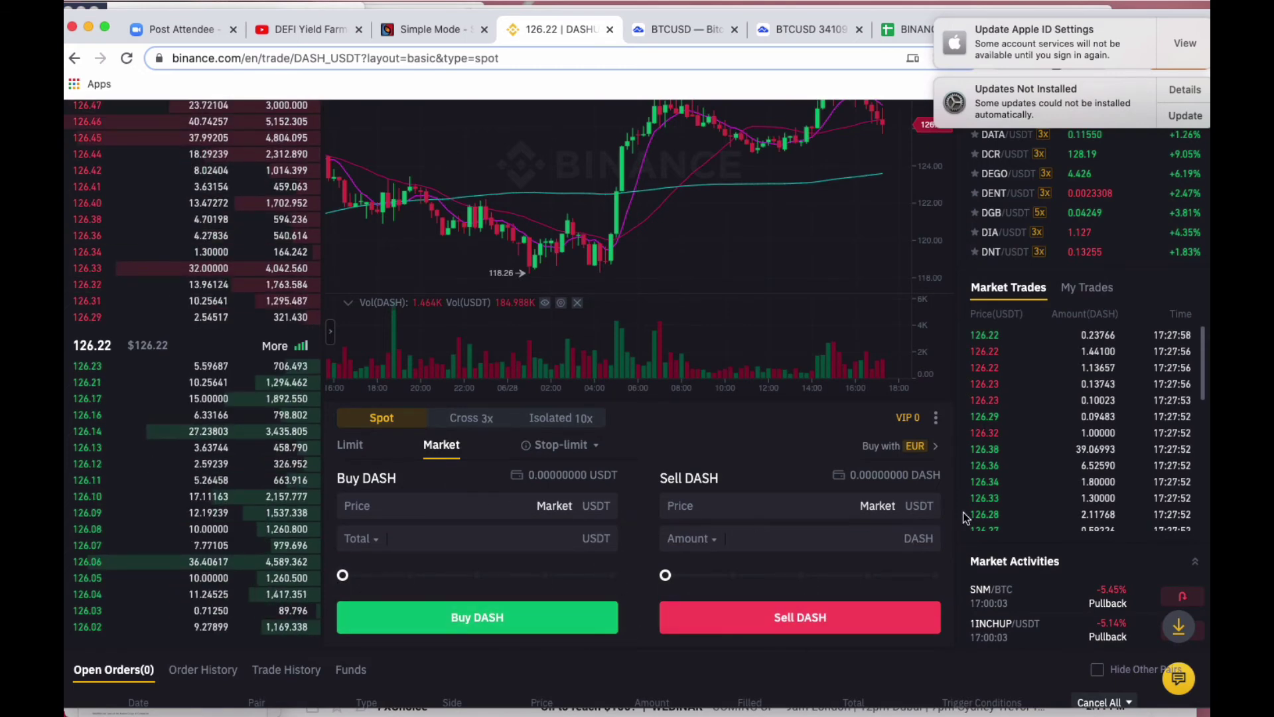
pyautogui.scroll(5, 925, 421)
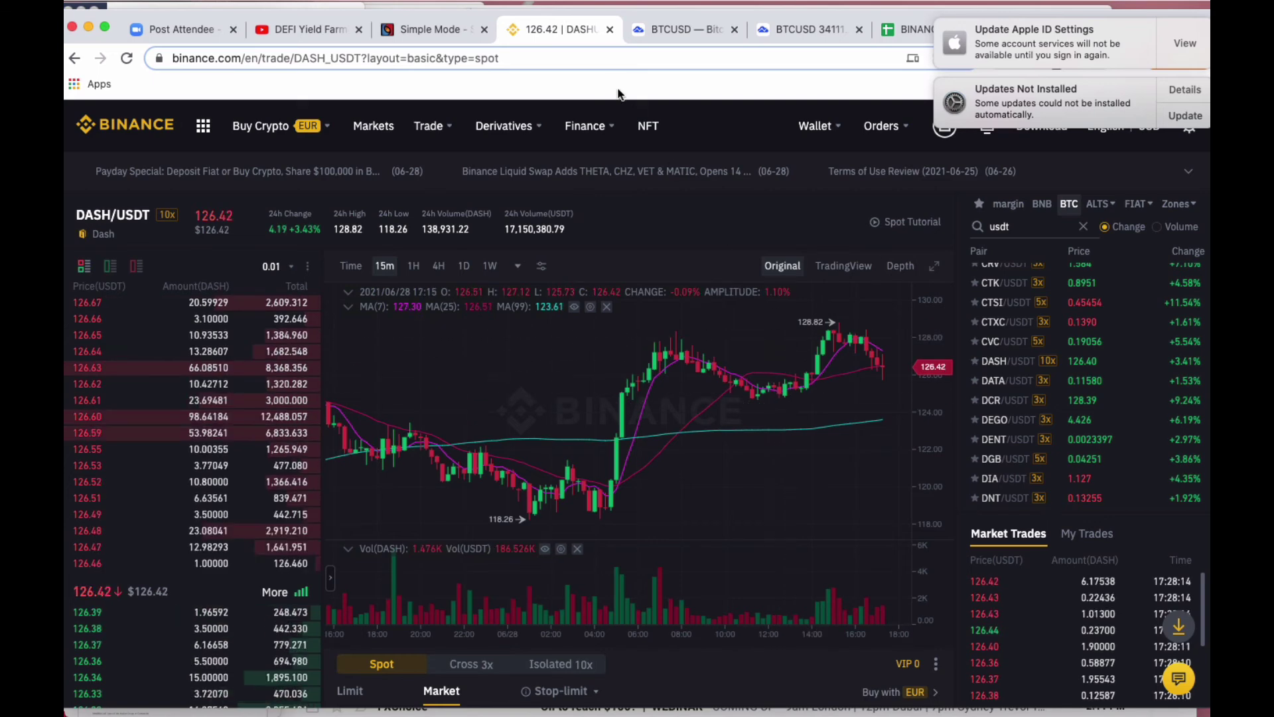
# Open the P2P trading page and look over the USDT purchase offers in THB
pyautogui.moveTo(430, 125)
pyautogui.moveTo(292, 123)
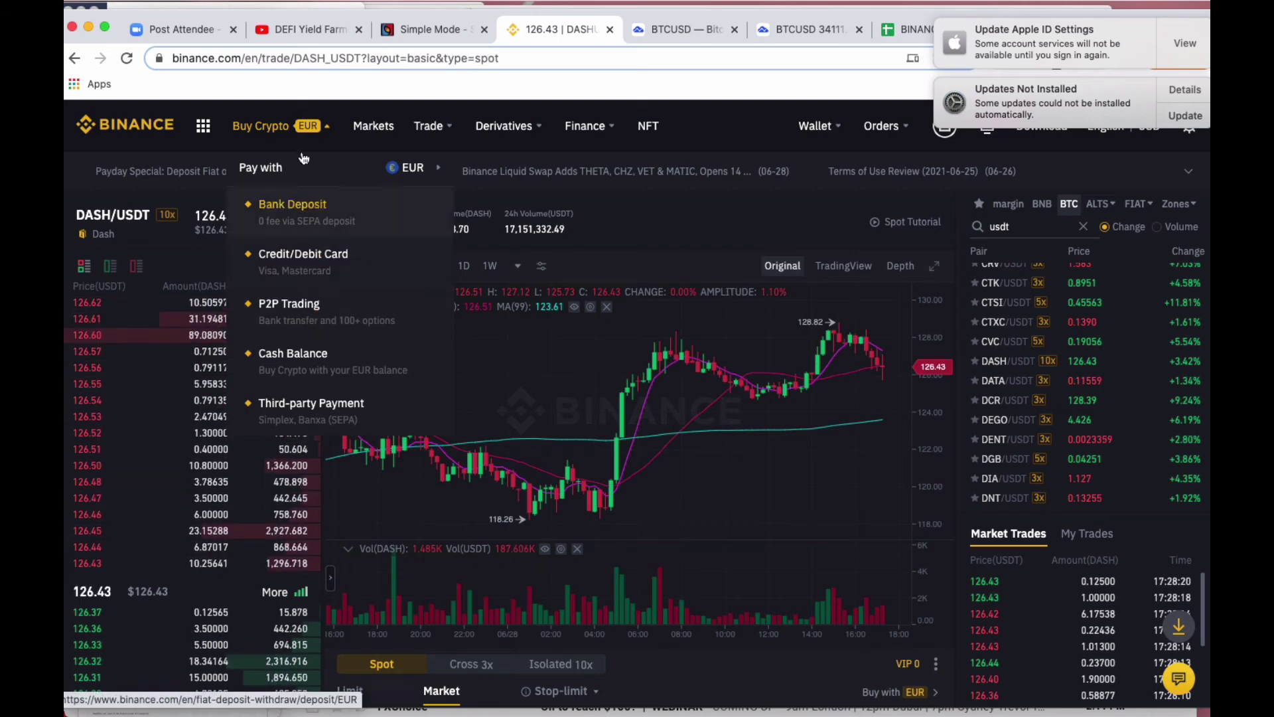
pyautogui.click(289, 302)
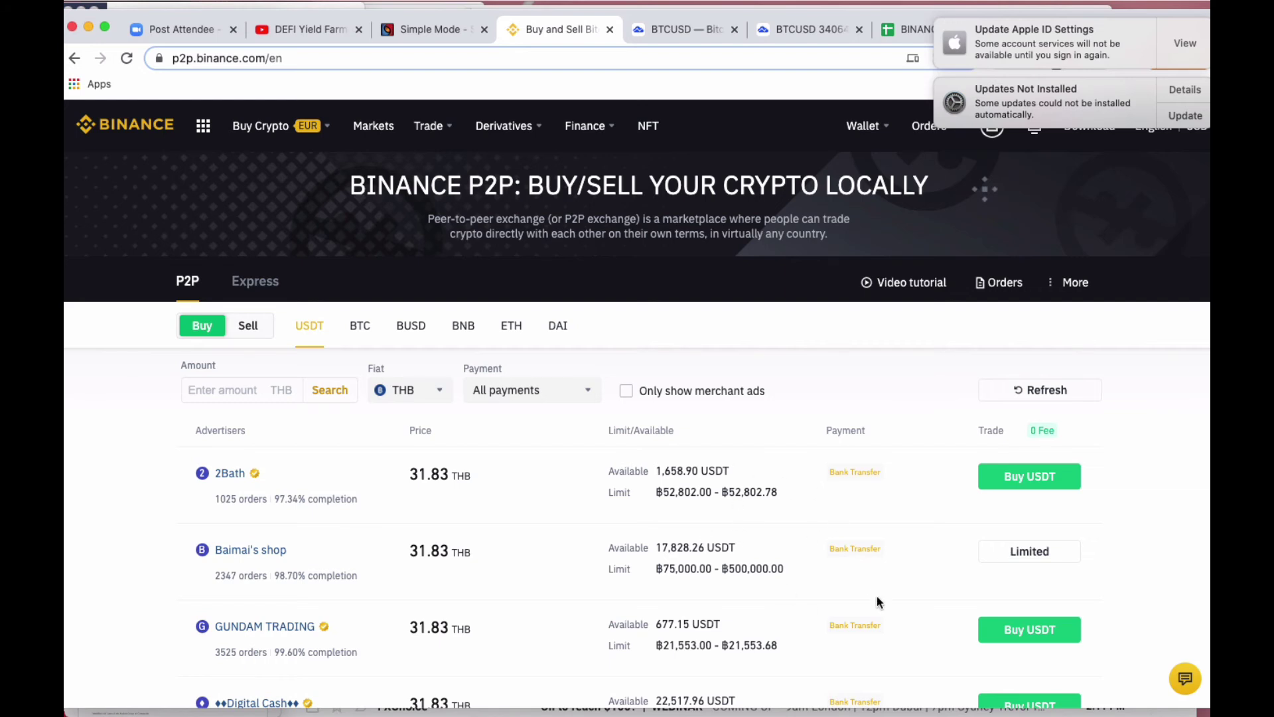
pyautogui.scroll(-1, 768, 561)
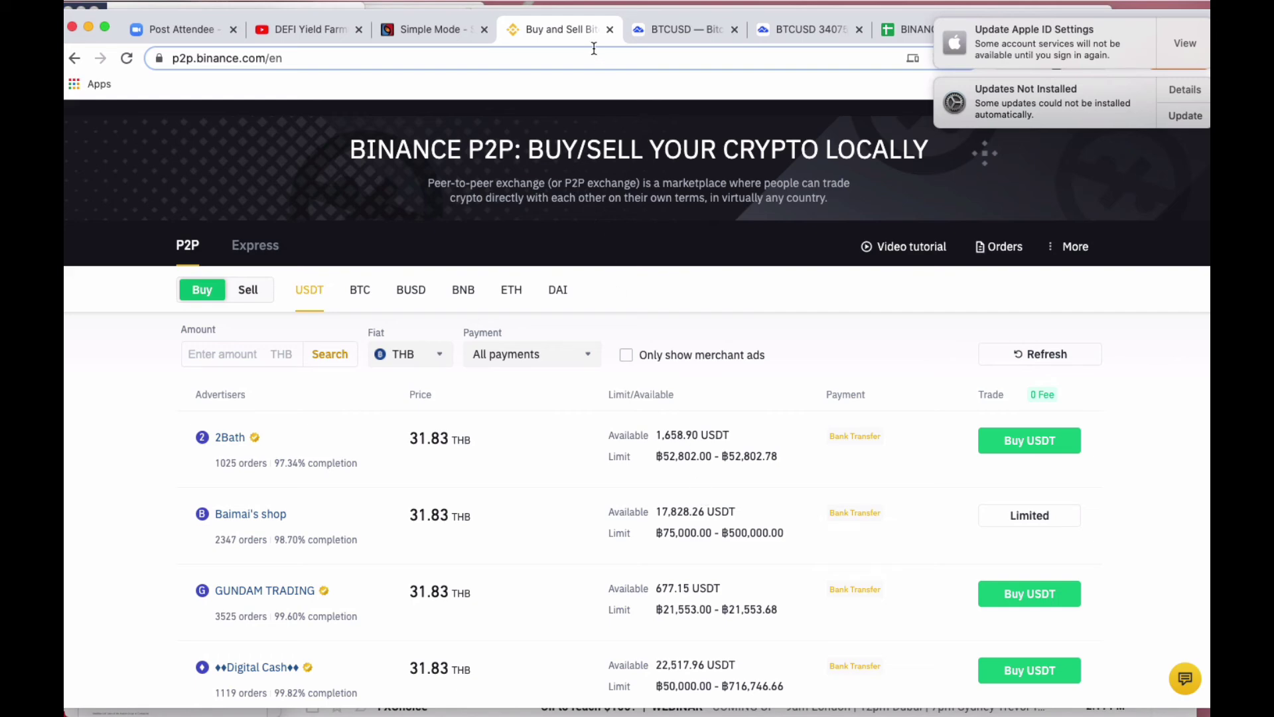
# Open the Fiat and Spot wallet and start a crypto withdrawal from it
pyautogui.moveTo(578, 16); pyautogui.dragTo(573, 122)
pyautogui.scroll(1, 619, 316)
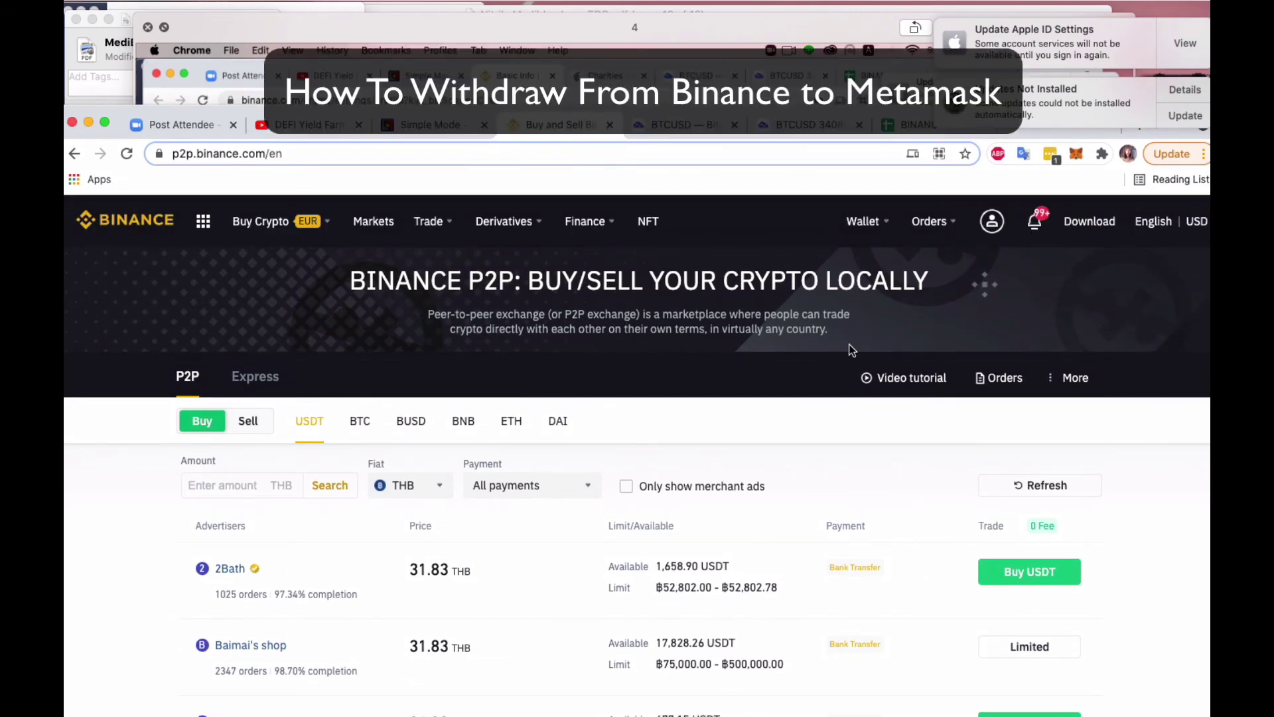
pyautogui.moveTo(869, 227)
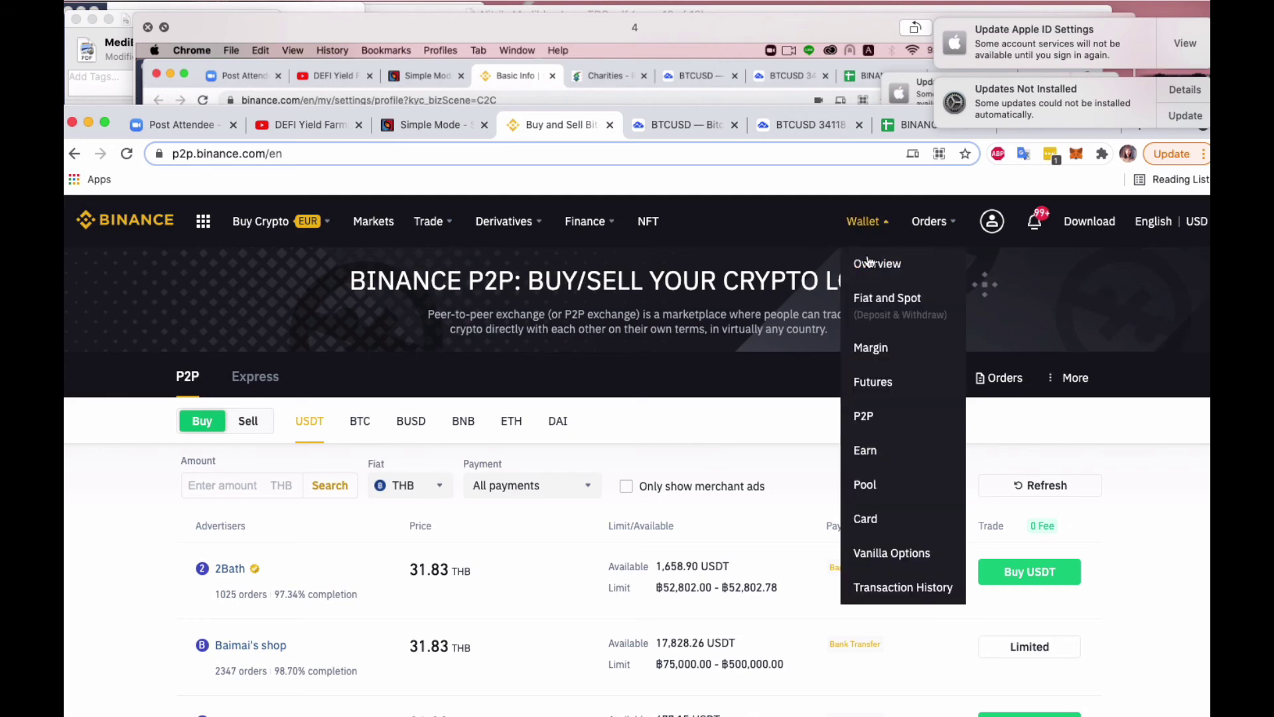
pyautogui.click(888, 300)
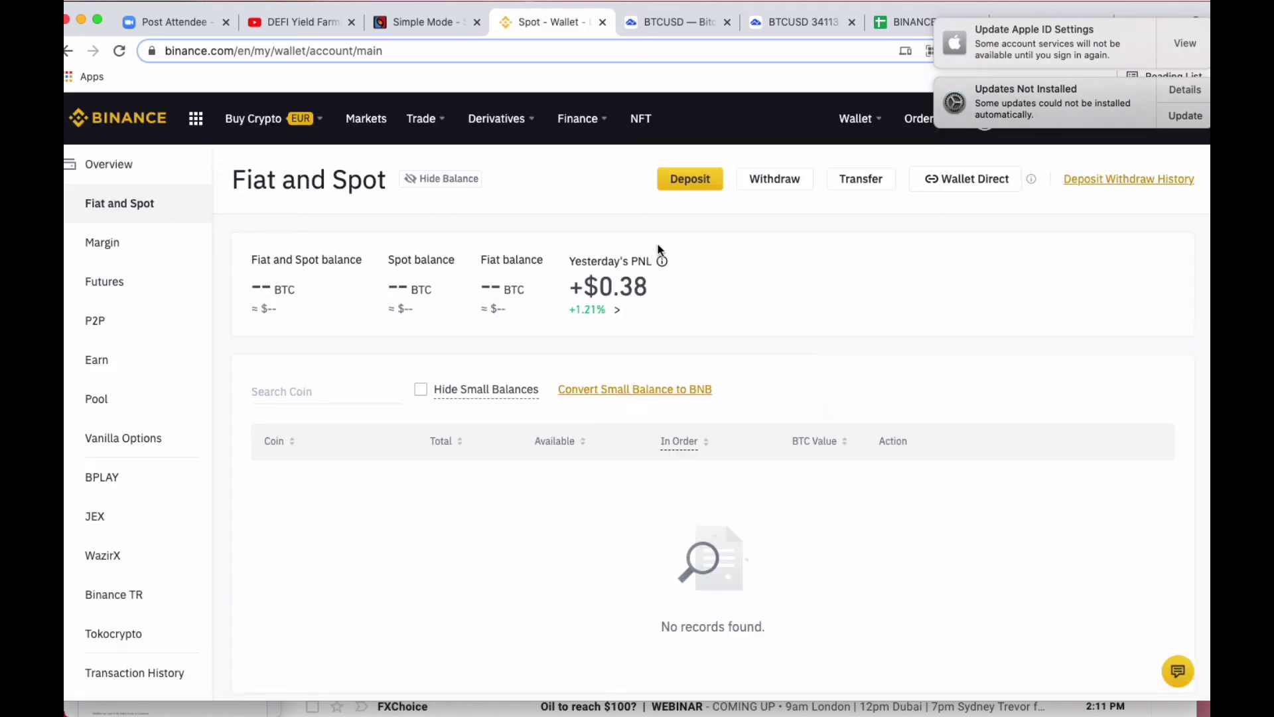
pyautogui.click(786, 178)
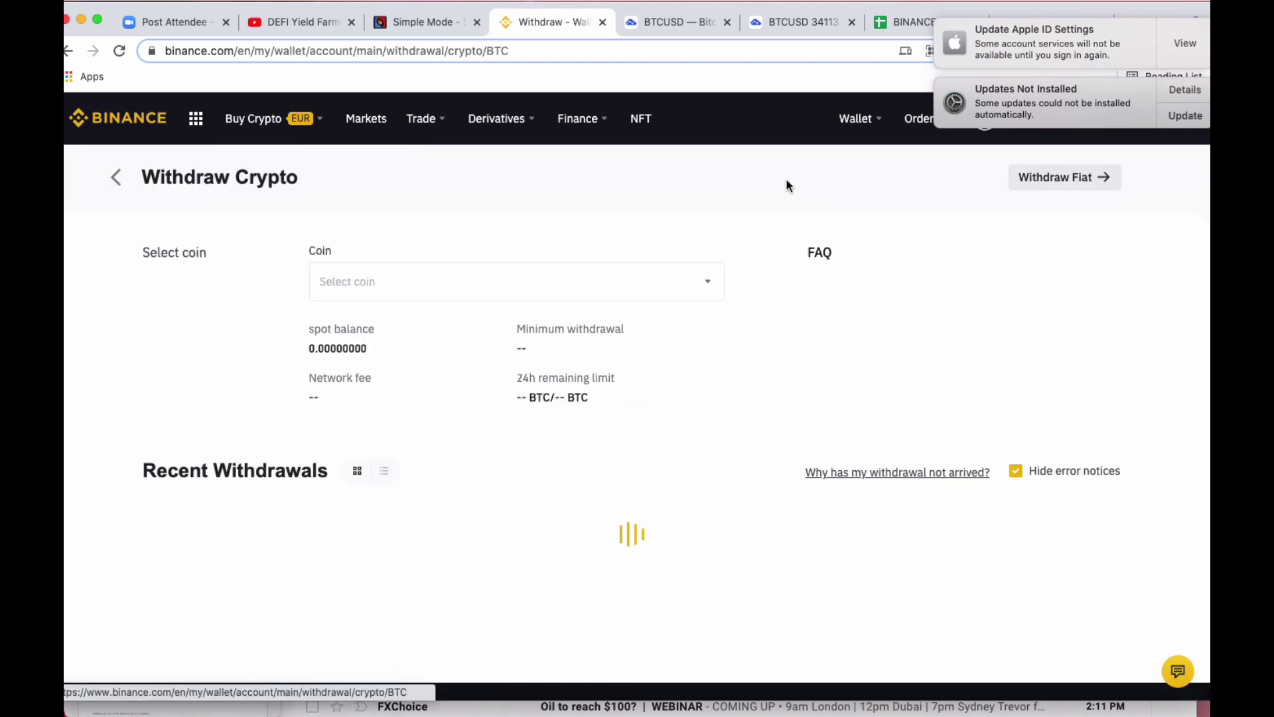
# Look through the coins available to withdraw and select BUSD as the withdrawal coin
pyautogui.click(613, 296)
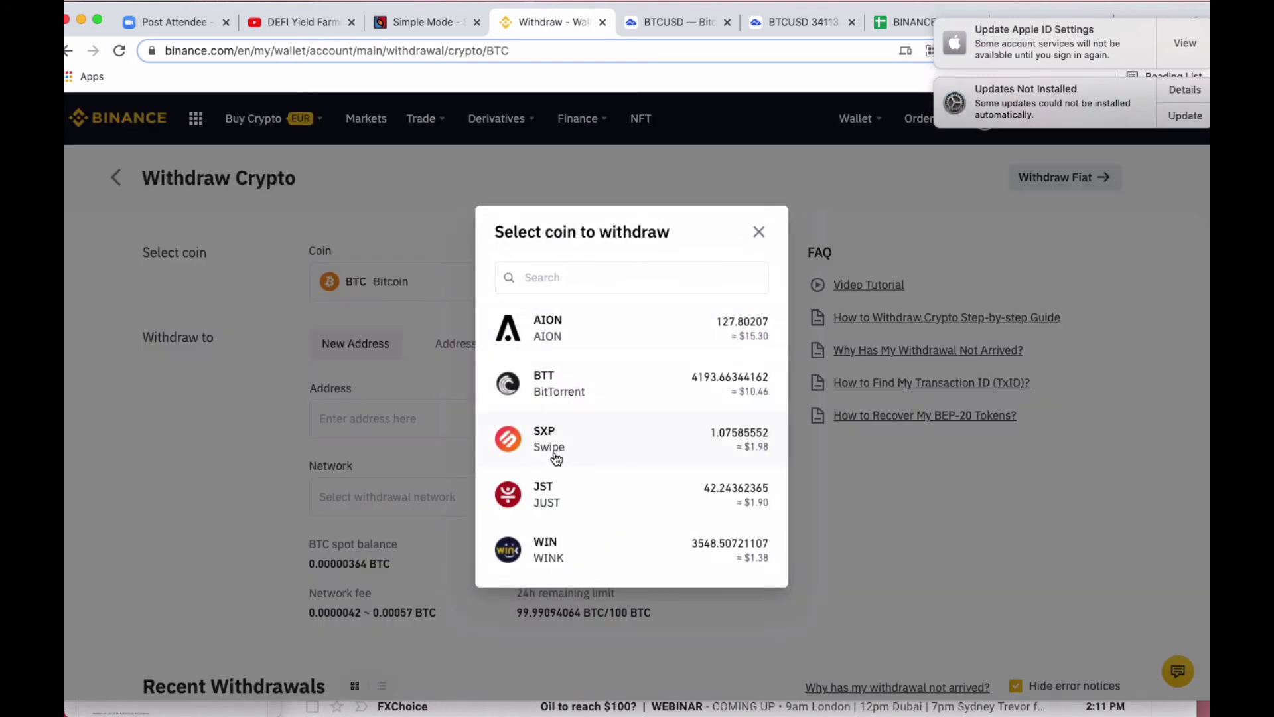
pyautogui.scroll(-1, 555, 456)
pyautogui.scroll(-8, 556, 458)
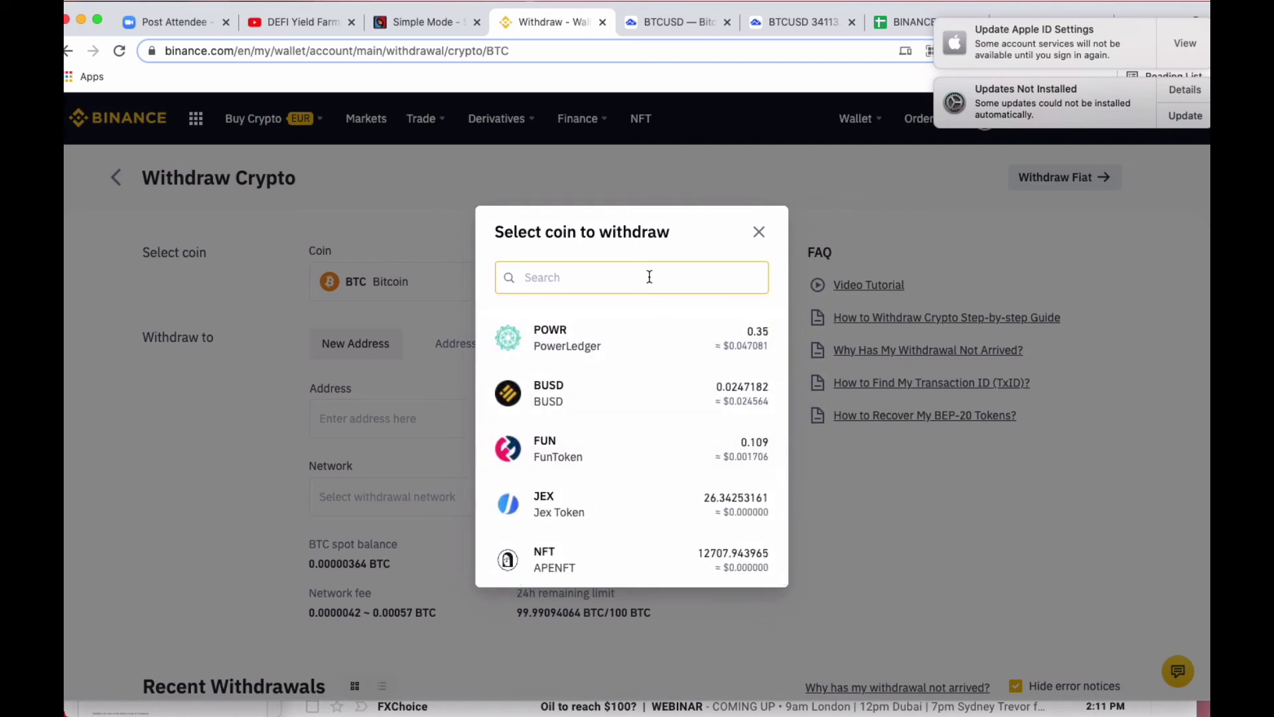
pyautogui.click(604, 407)
# Copy the wallet address of Account 1 in MetaMask and paste it as the BUSD withdrawal address
pyautogui.click(469, 428)
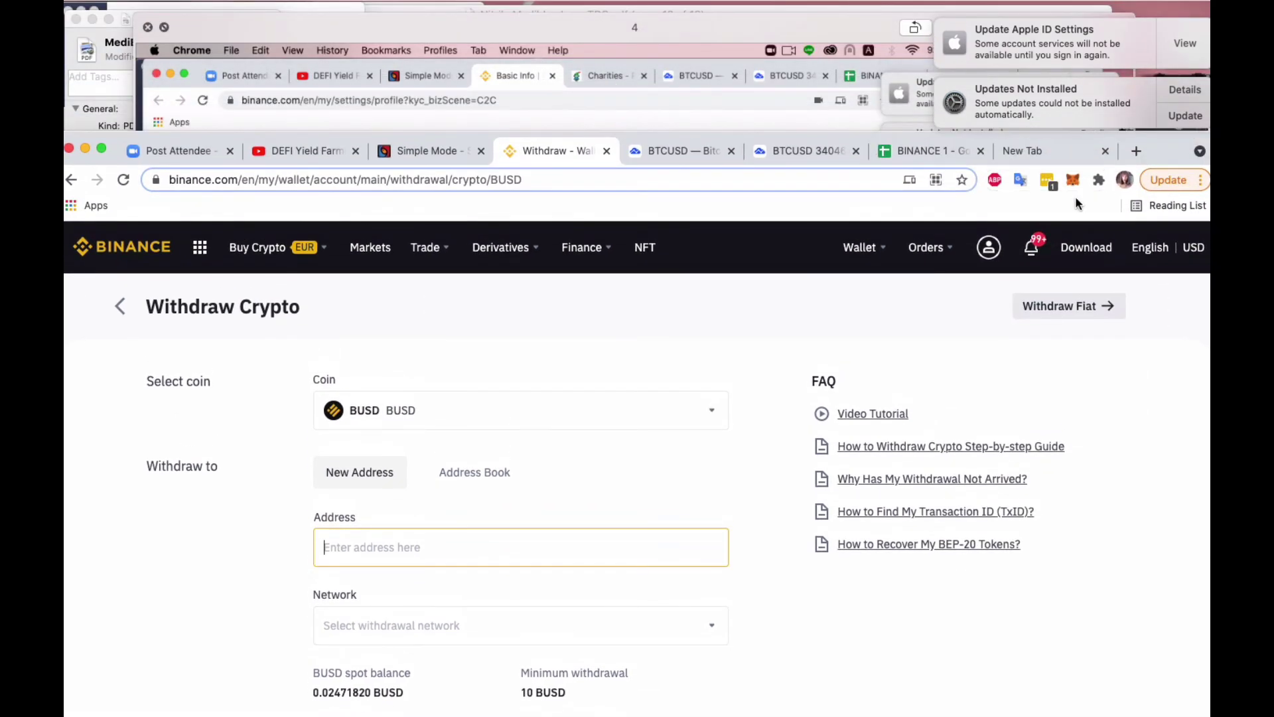
pyautogui.click(1072, 181)
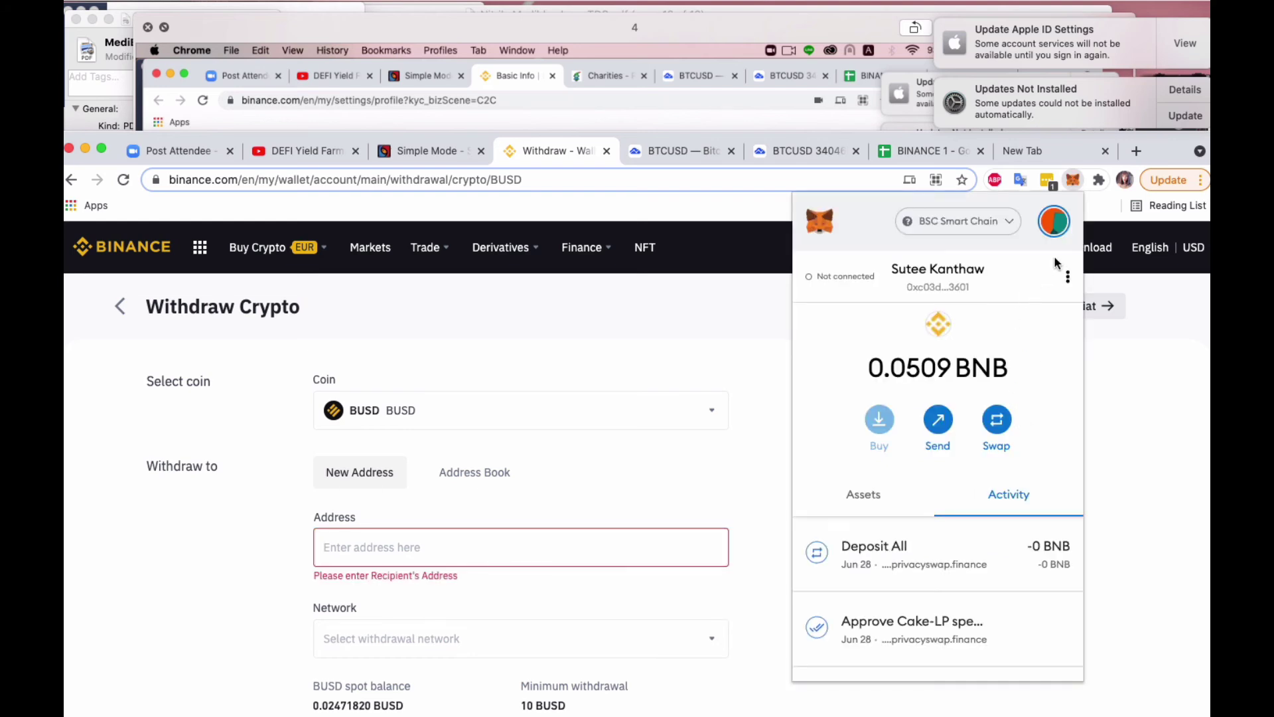
pyautogui.click(1054, 222)
pyautogui.click(943, 318)
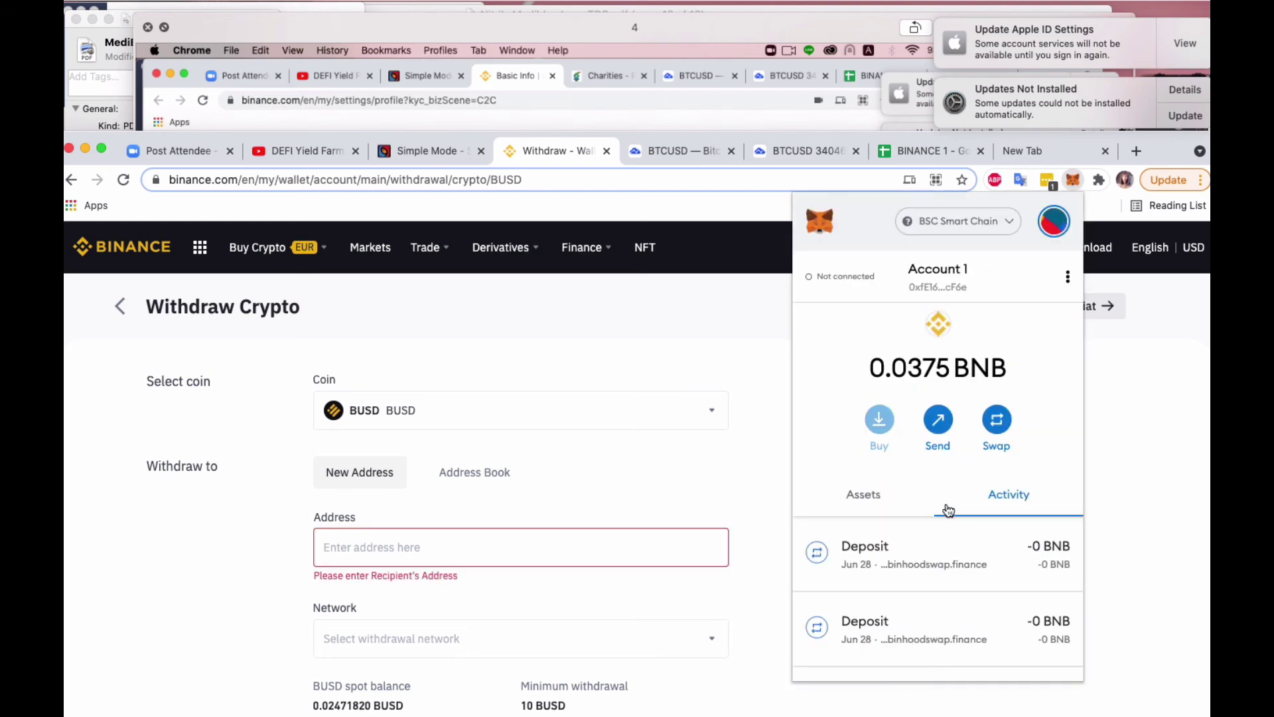
pyautogui.click(942, 288)
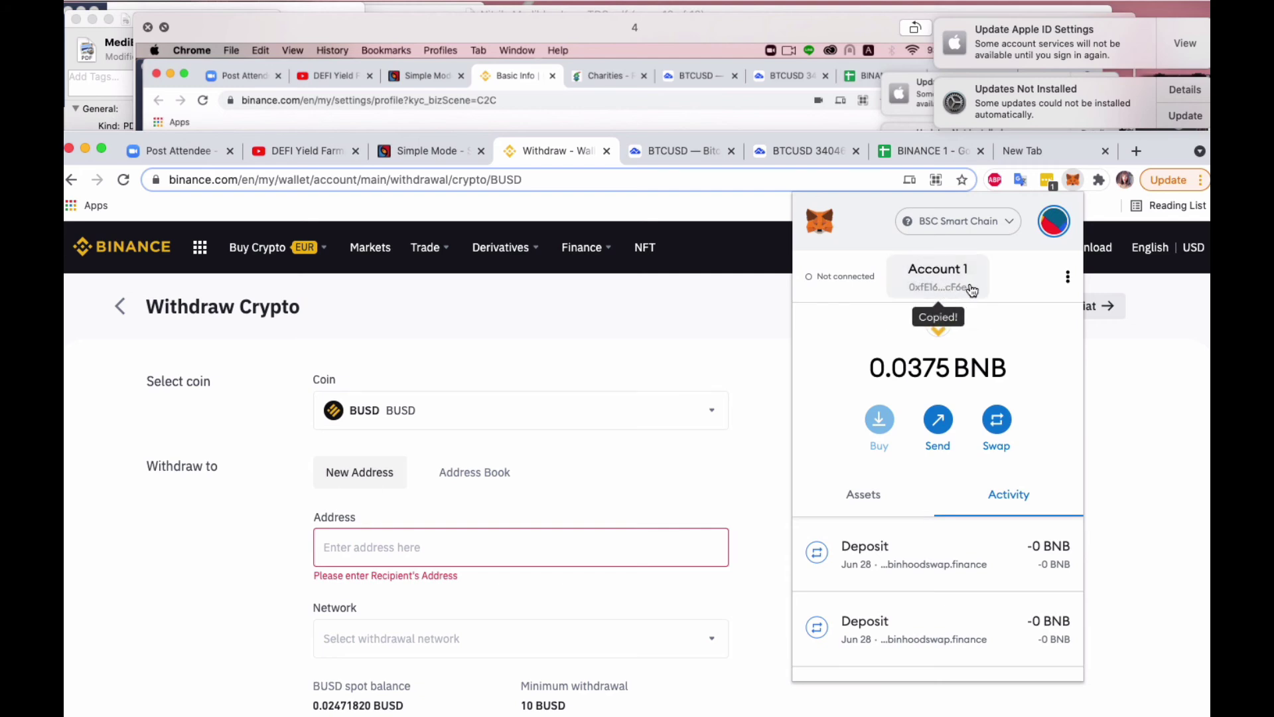
pyautogui.click(482, 548)
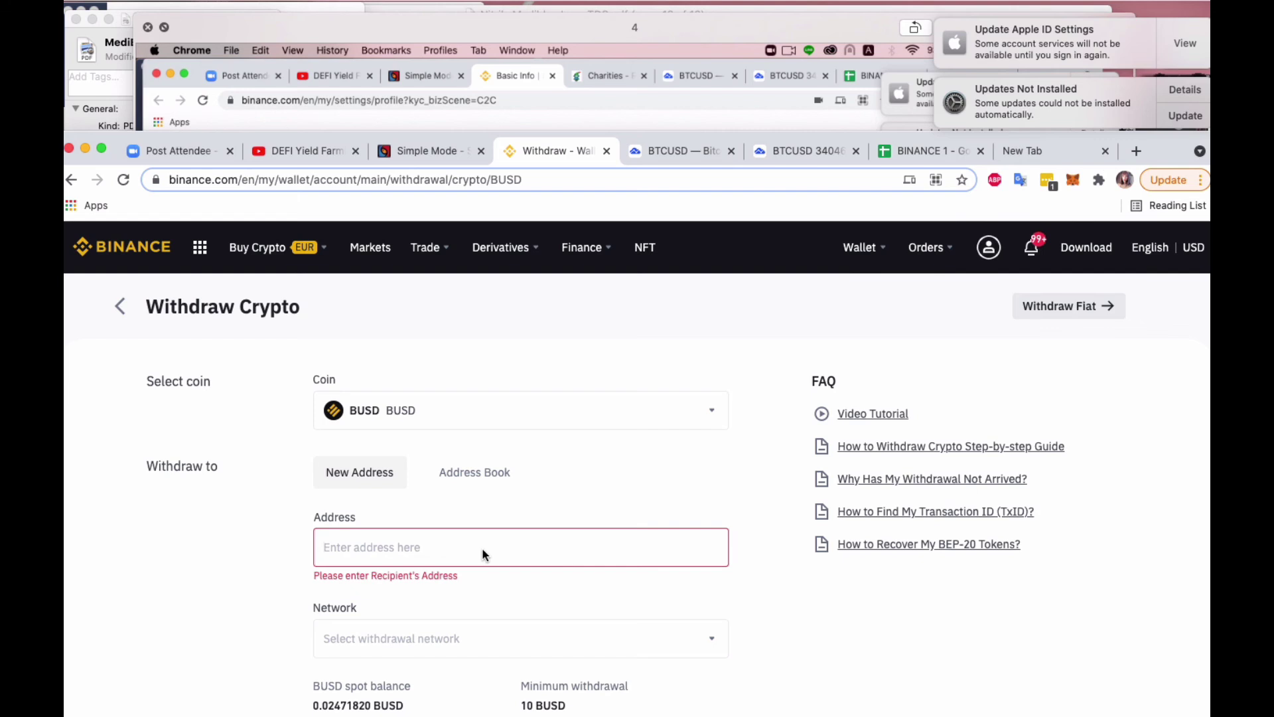
pyautogui.press('super+v')
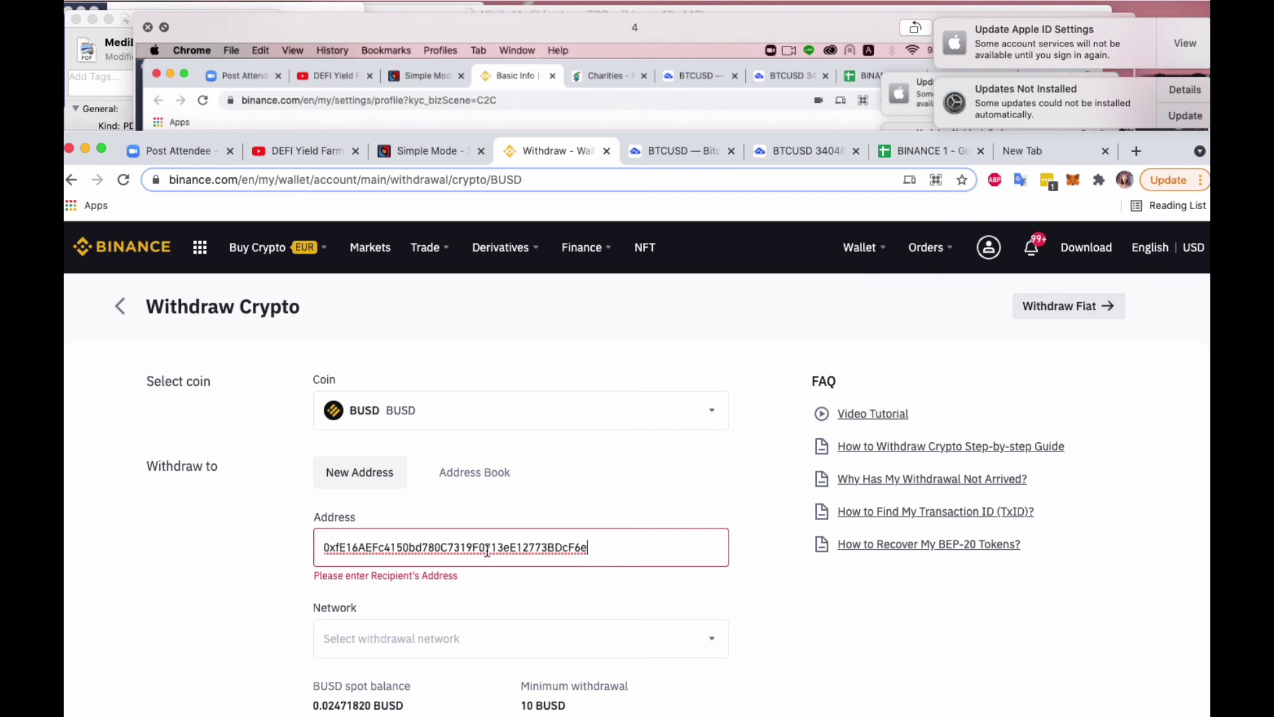
# Choose BEP20 (BSC) as the withdrawal network and acknowledge the network compatibility notice
pyautogui.click(496, 641)
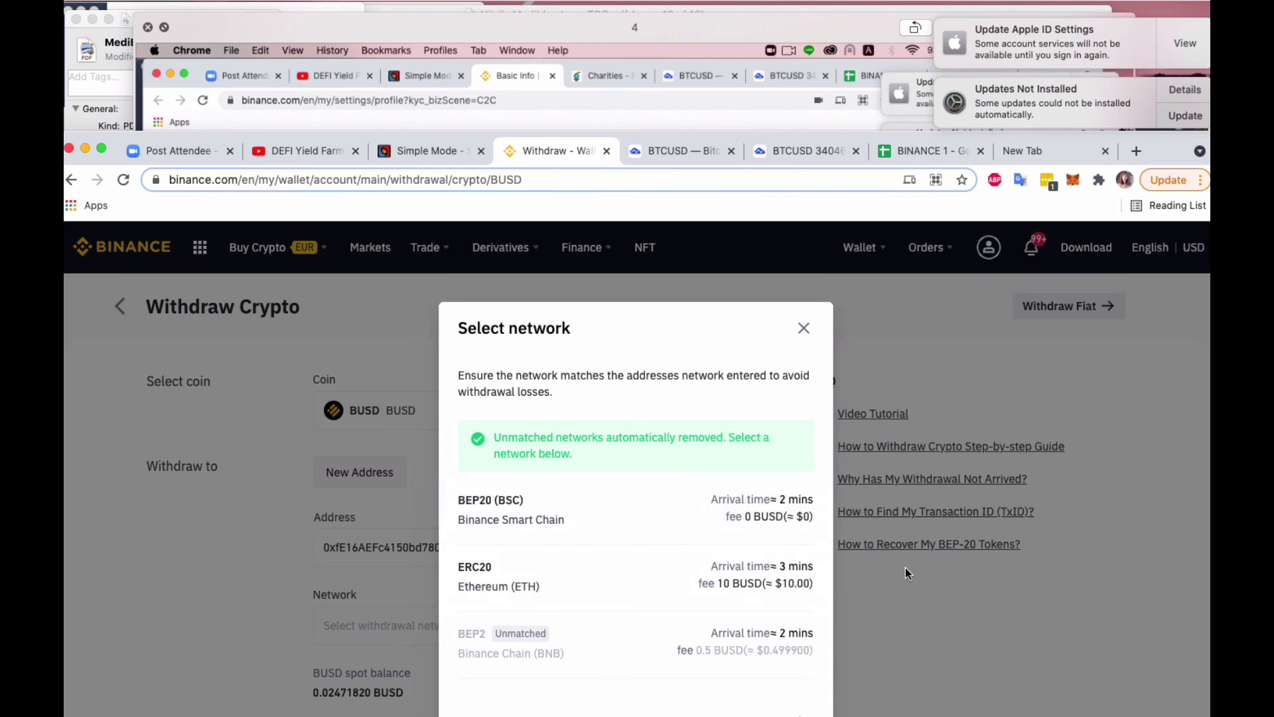
pyautogui.click(800, 536)
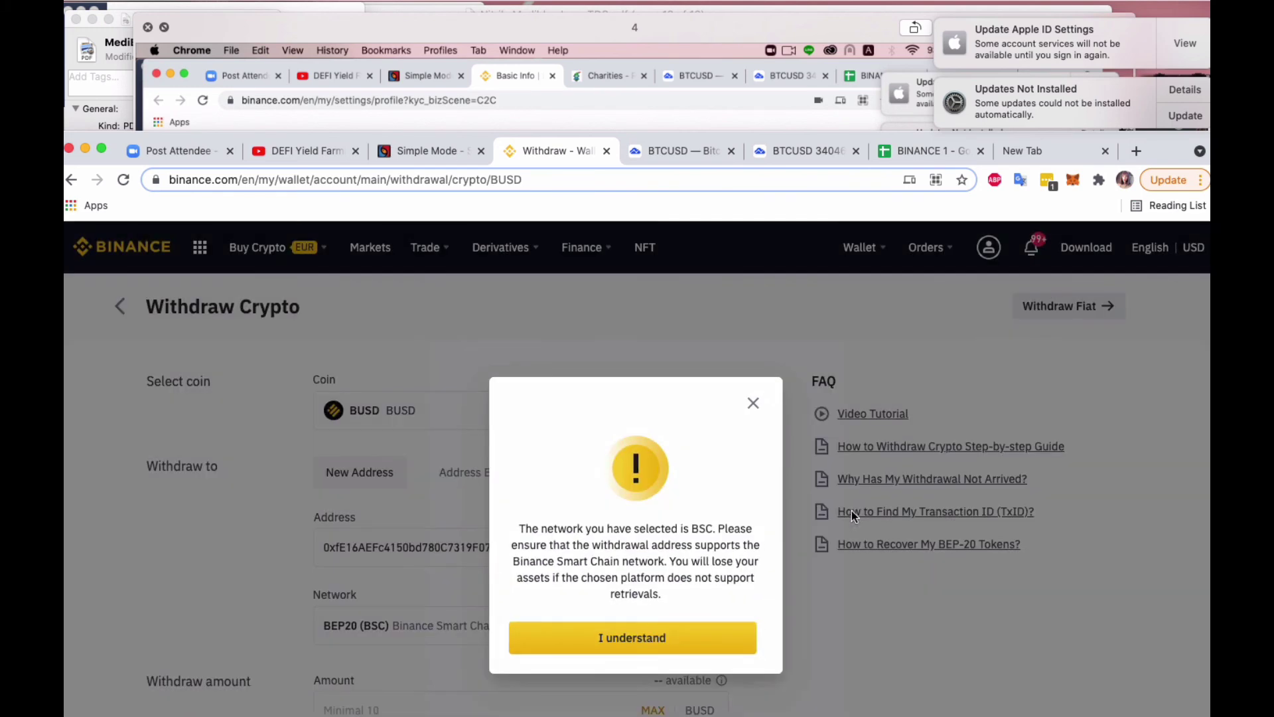
pyautogui.click(670, 636)
# Set the withdrawal amount to the maximum available BUSD and view the receiving account in MetaMask
pyautogui.scroll(-3, 774, 555)
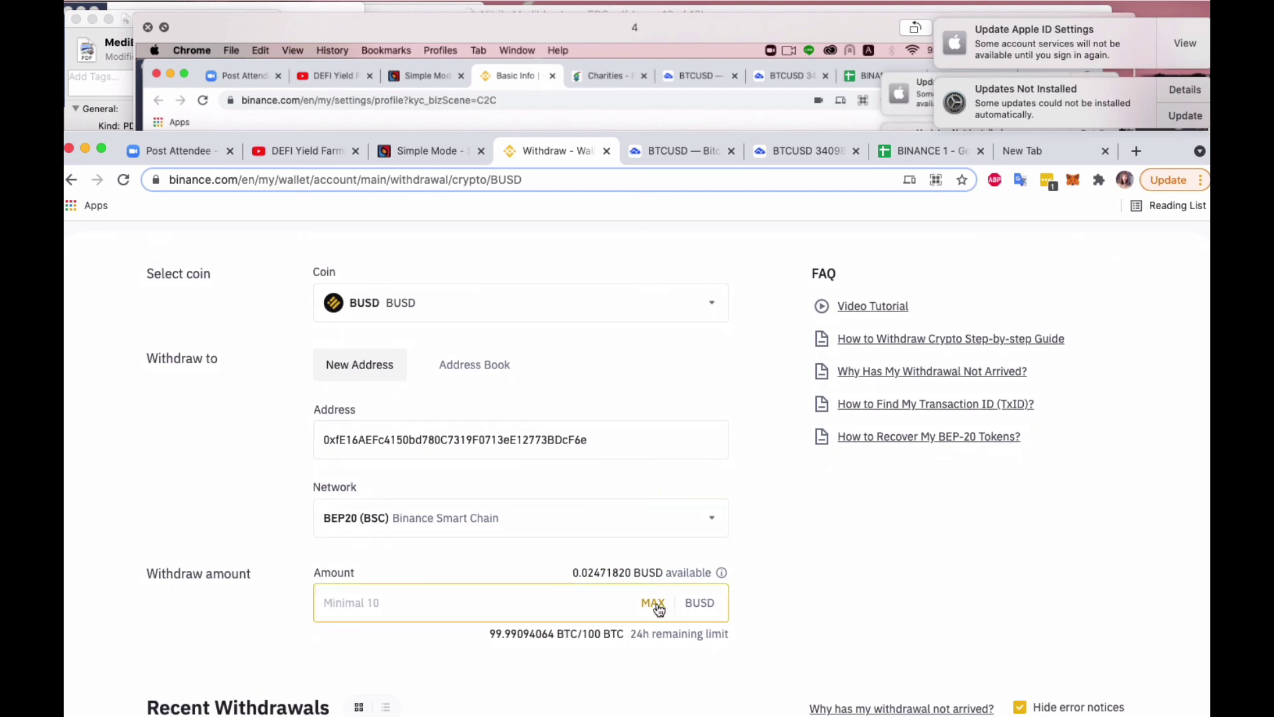
pyautogui.click(653, 603)
pyautogui.scroll(-1, 759, 598)
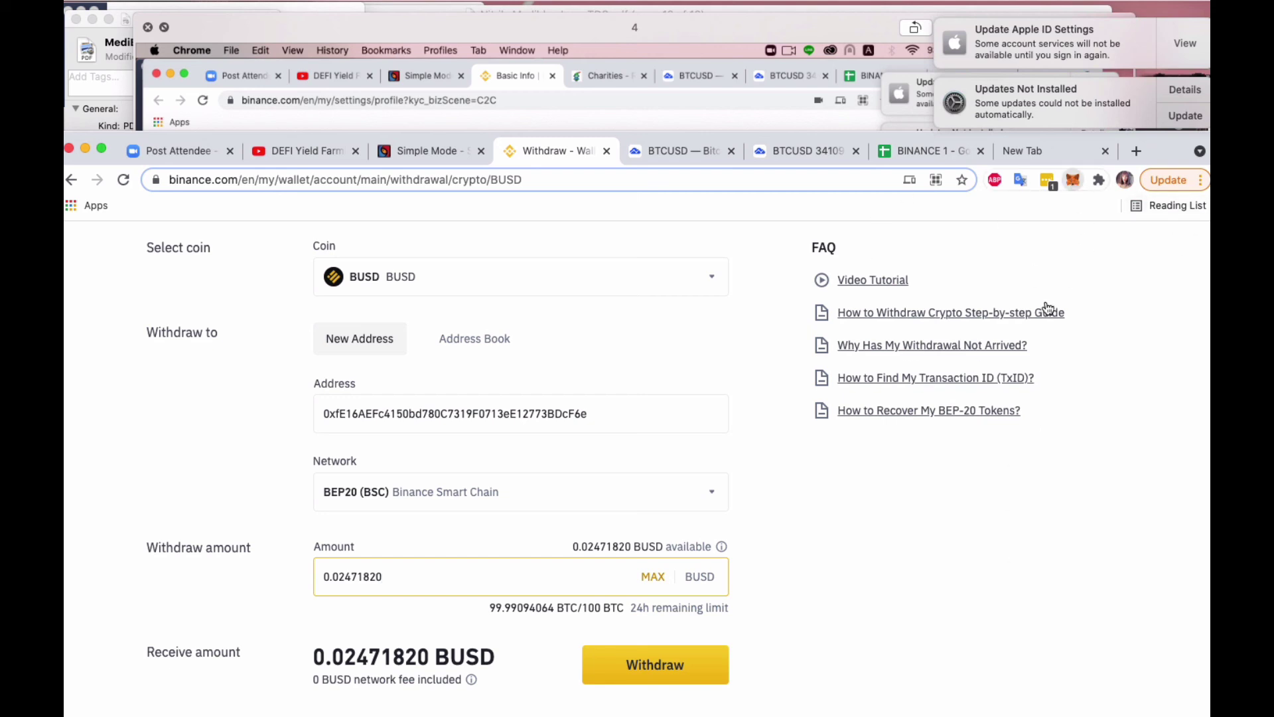
pyautogui.click(1074, 187)
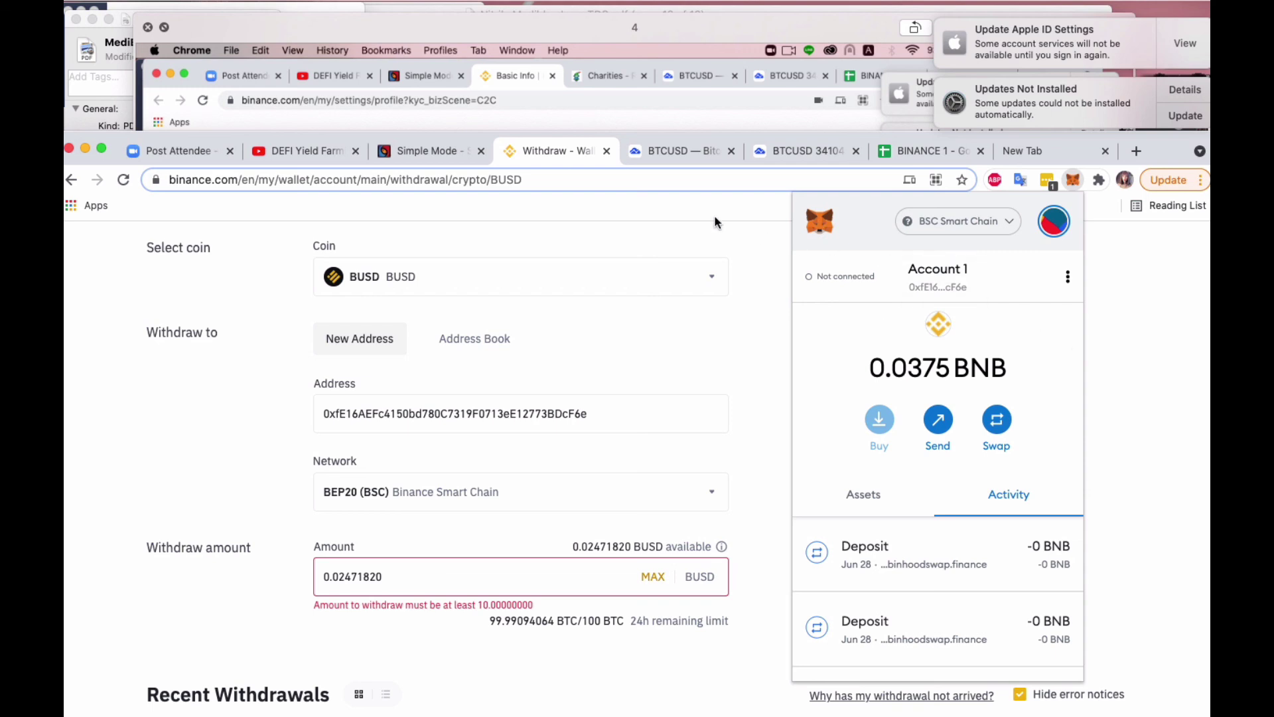
# Go to pancakeswap.finance and look over its home page
pyautogui.click(623, 181)
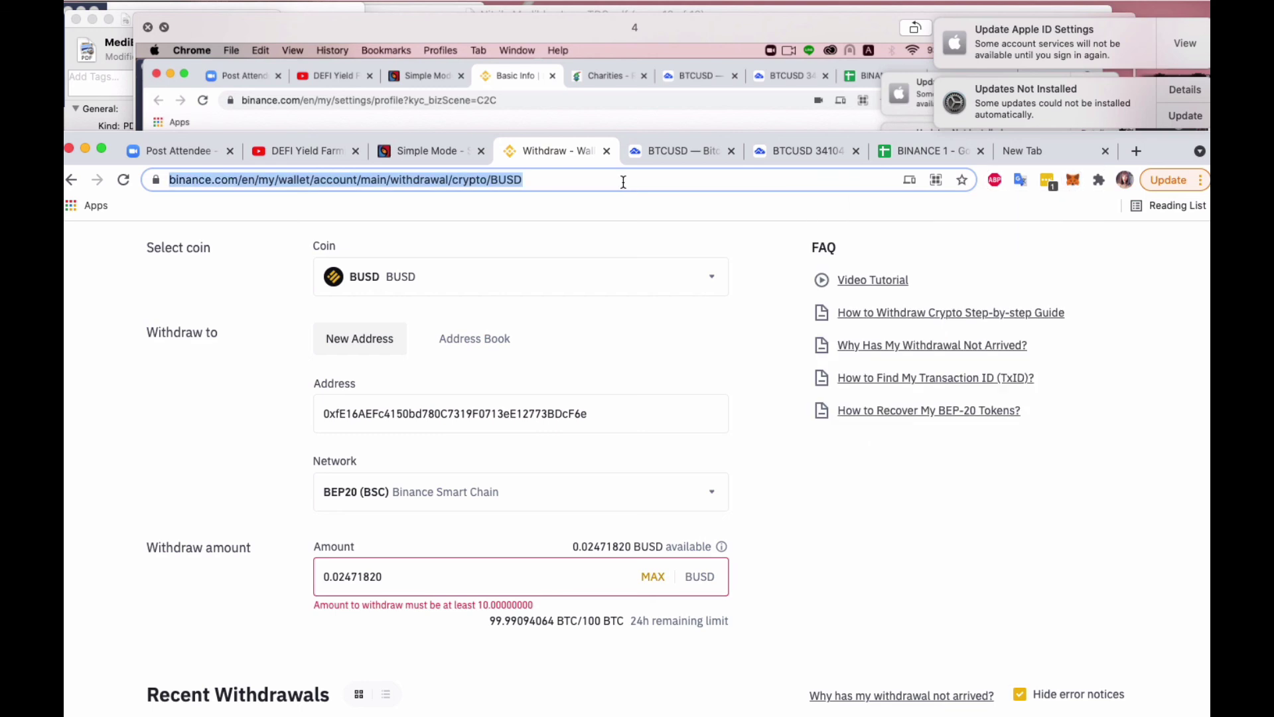
pyautogui.write('pan')
pyautogui.press('Return')
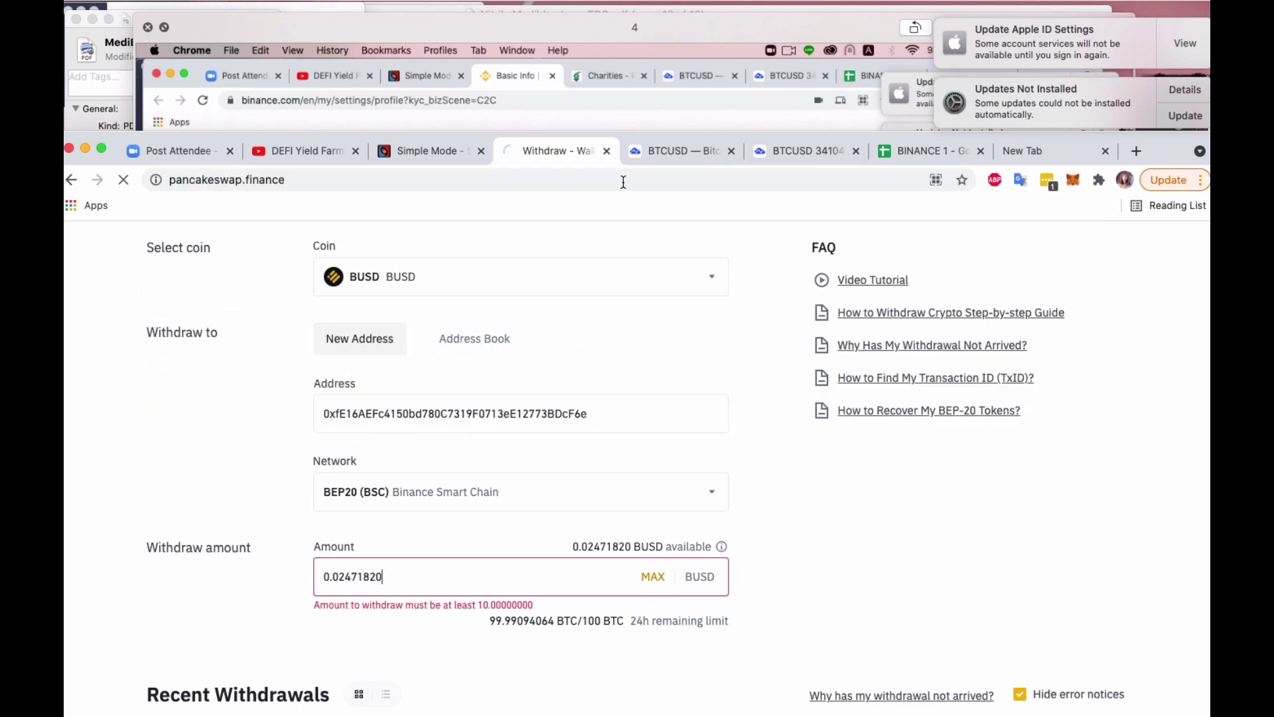
pyautogui.moveTo(623, 133); pyautogui.dragTo(615, 67)
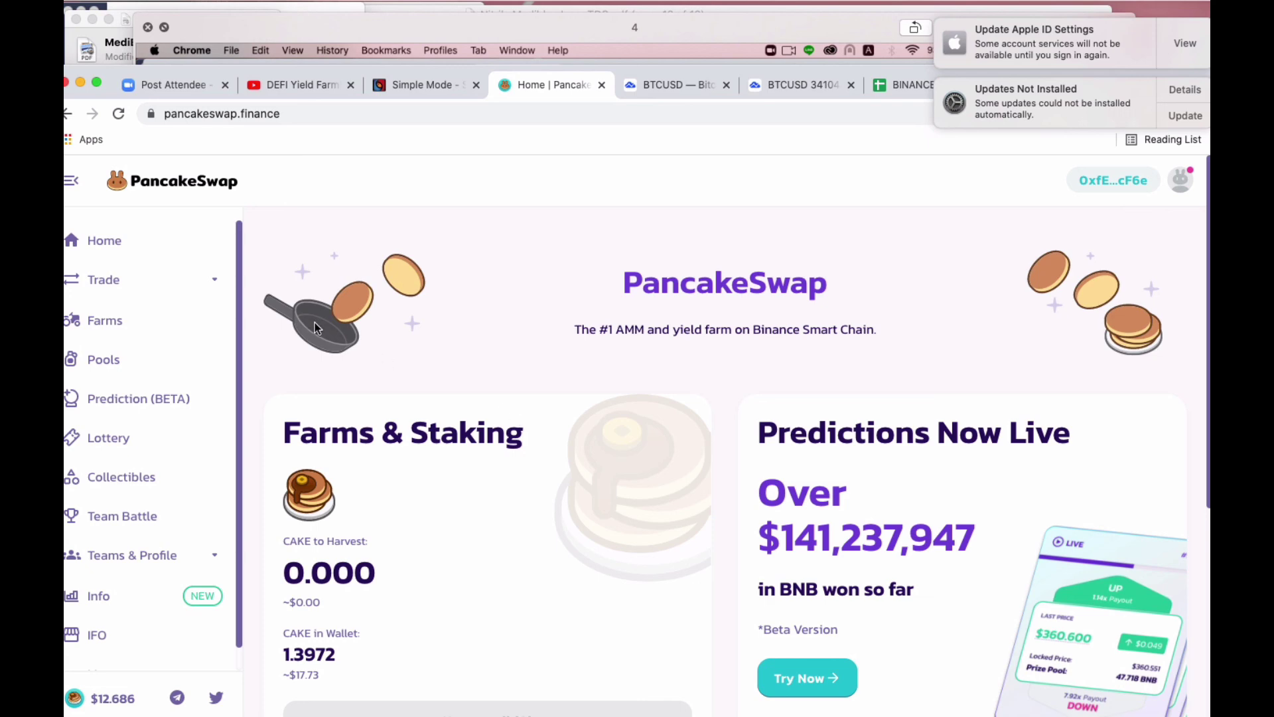
pyautogui.scroll(-4, 936, 587)
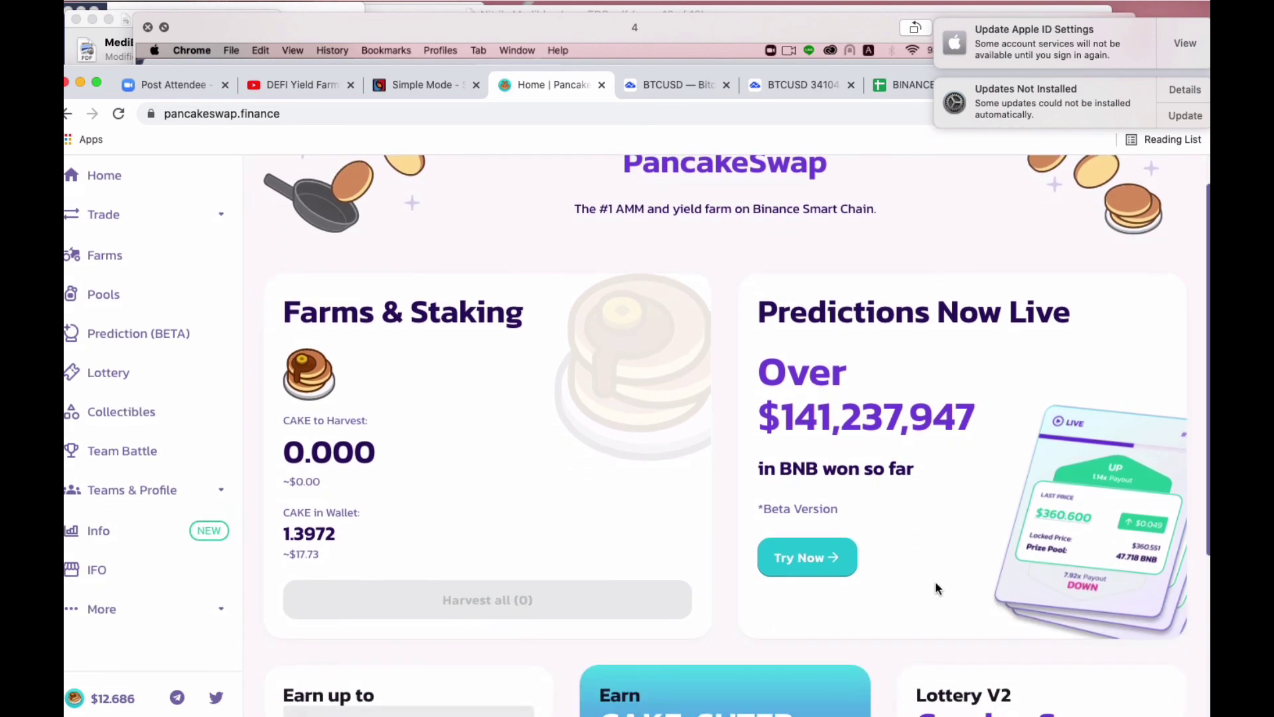
# Open the PancakeSwap farms and look through the APR and liquidity of the live LP farms
pyautogui.click(120, 268)
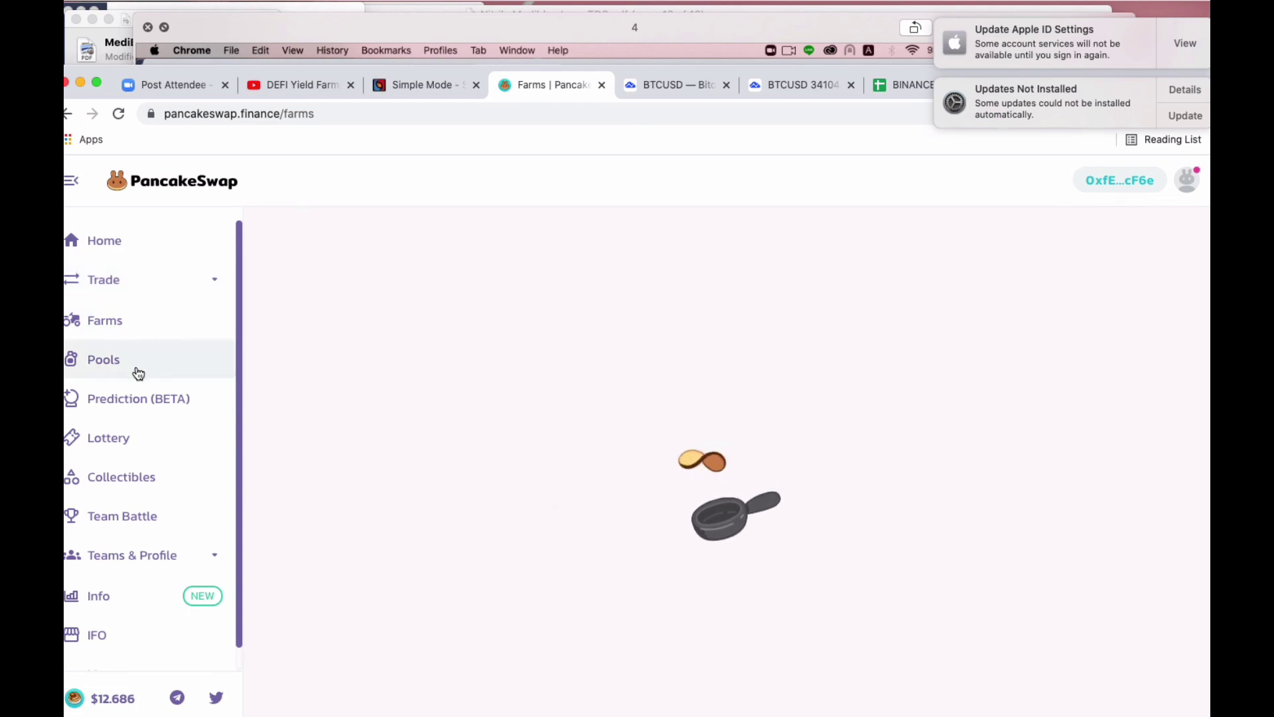
pyautogui.scroll(-3, 481, 531)
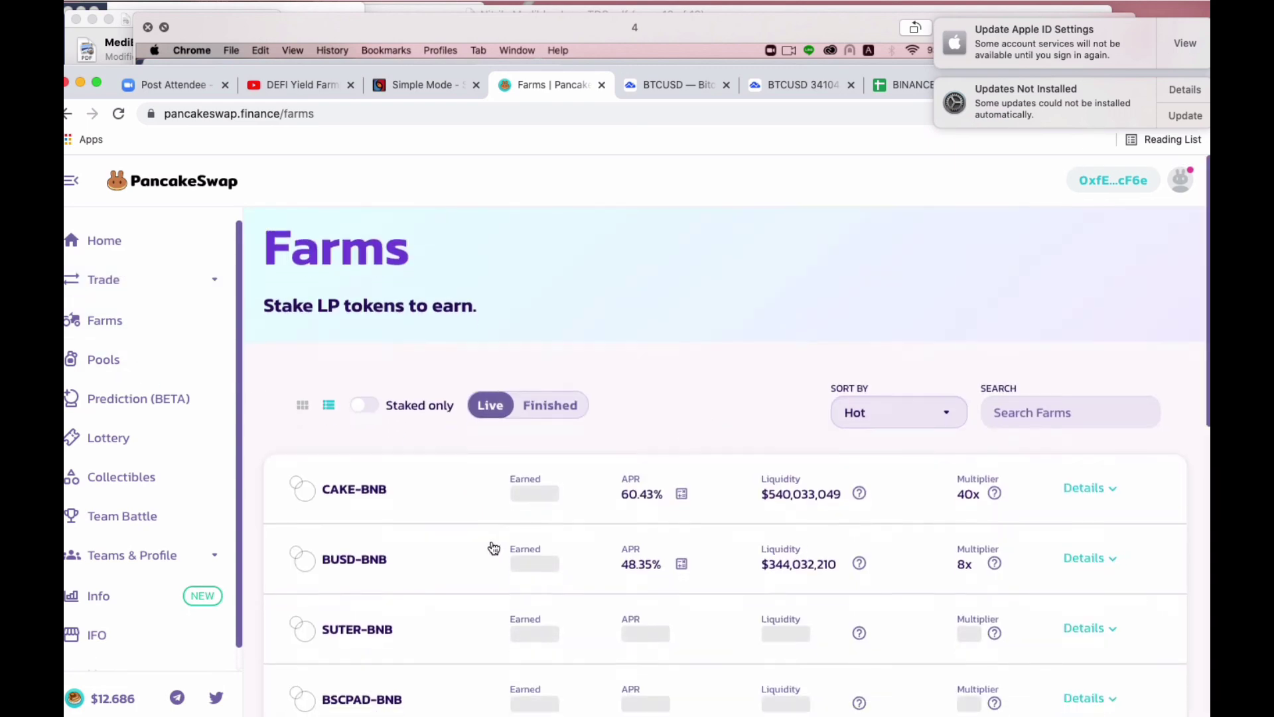
pyautogui.scroll(-2, 707, 518)
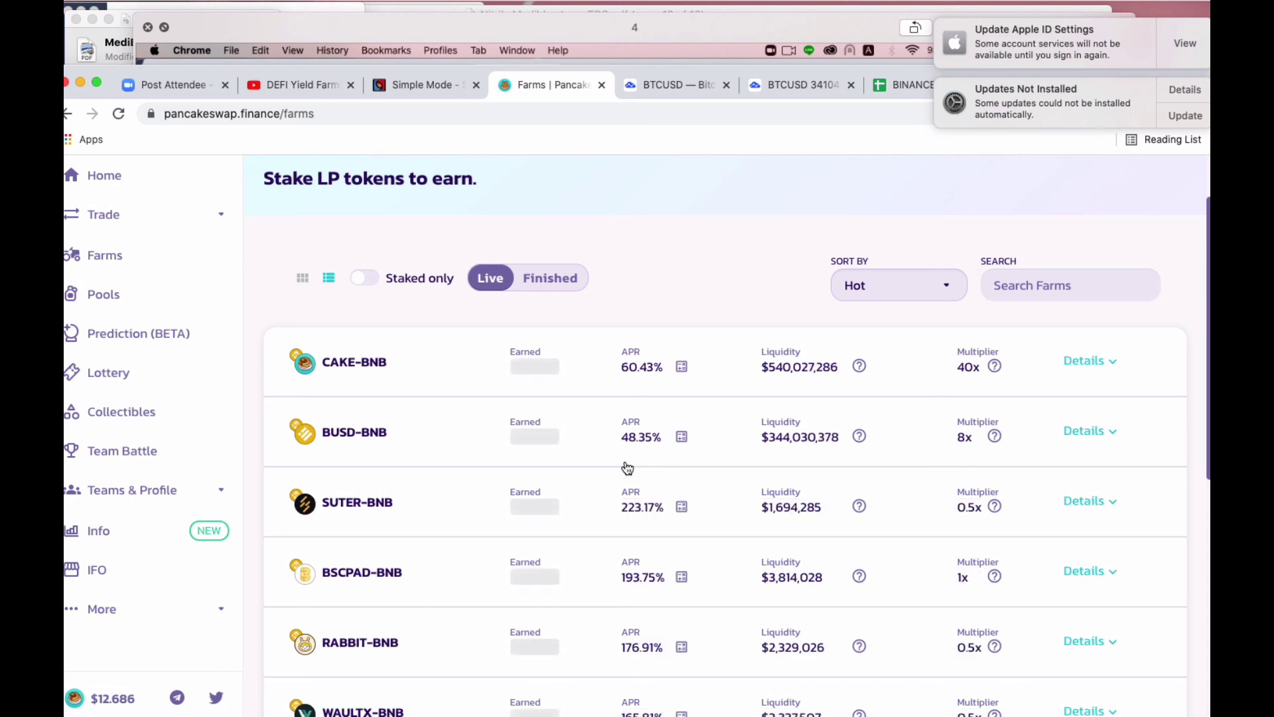
pyautogui.scroll(-3, 627, 468)
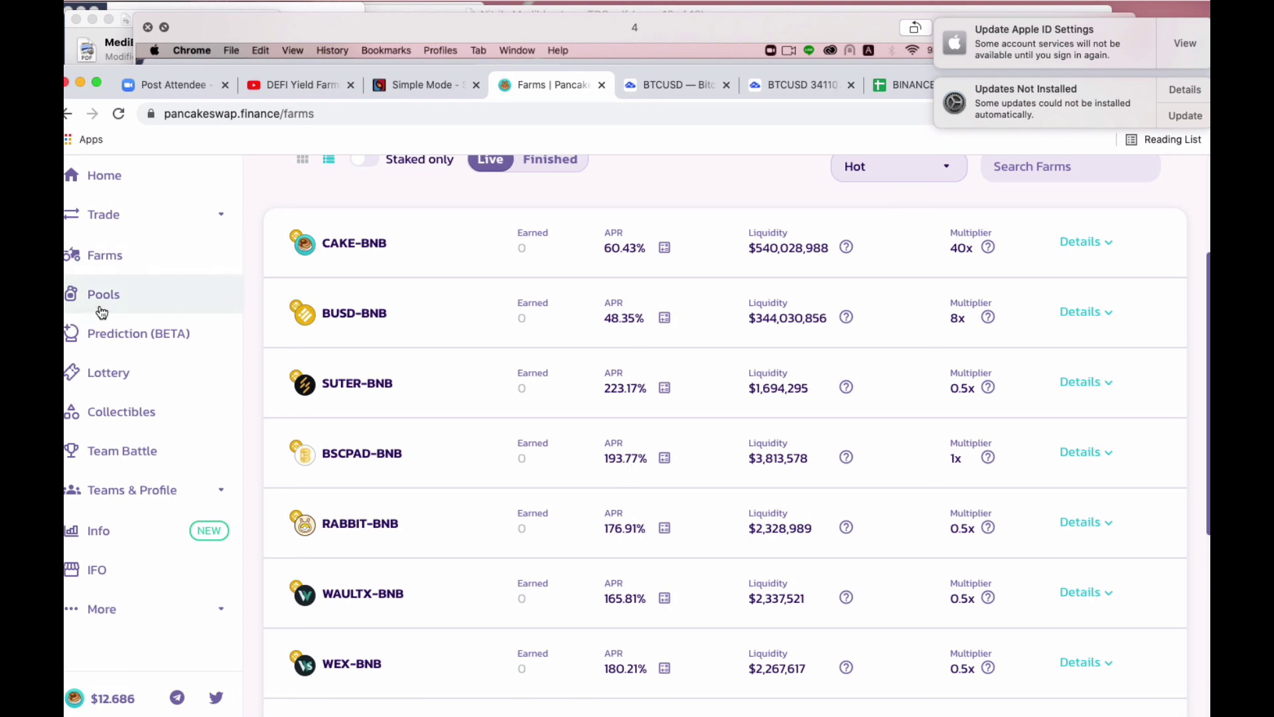
# Open the PancakeSwap pools and look through the CAKE staking offers and their APRs
pyautogui.click(132, 307)
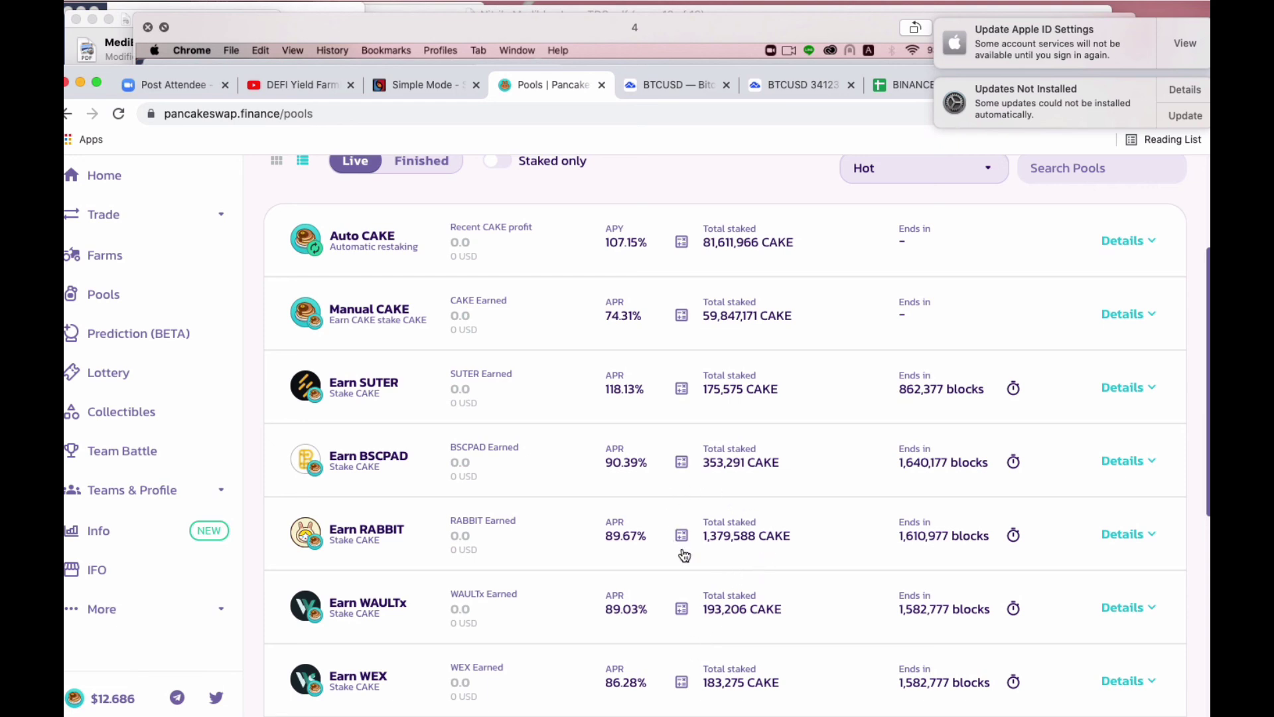
pyautogui.scroll(-3, 694, 589)
pyautogui.scroll(-5, 695, 589)
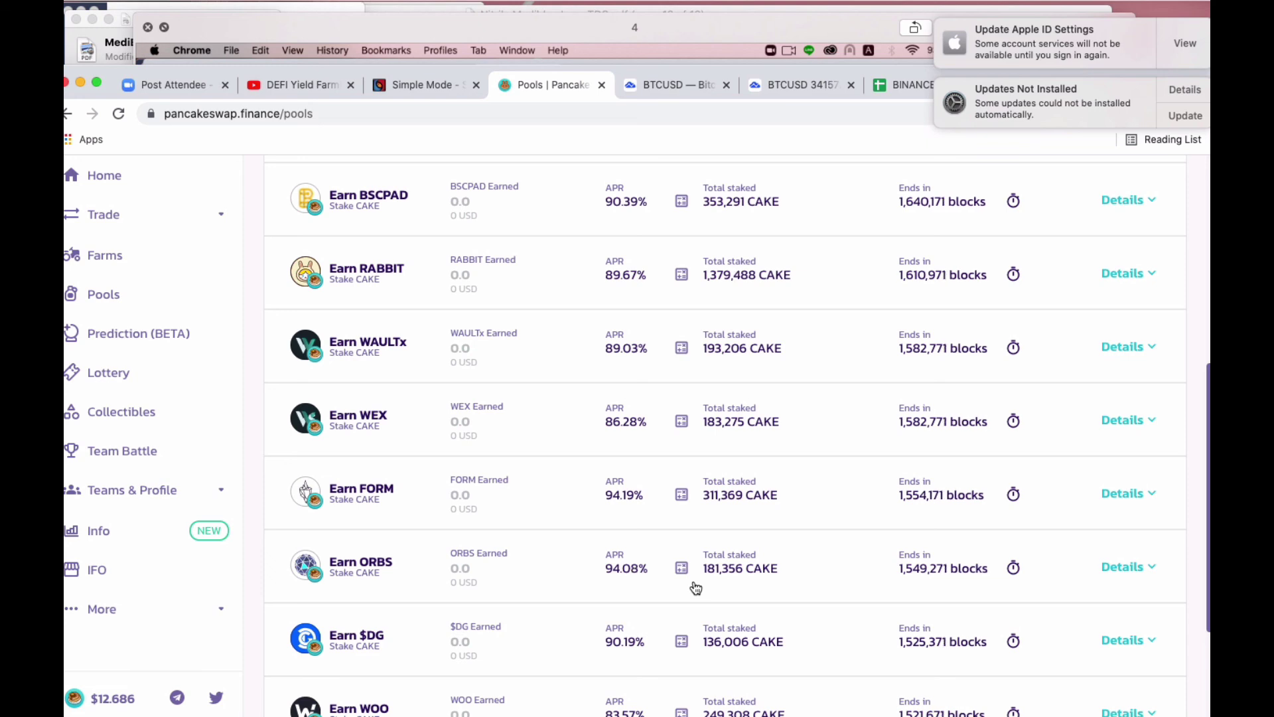
pyautogui.click(829, 5)
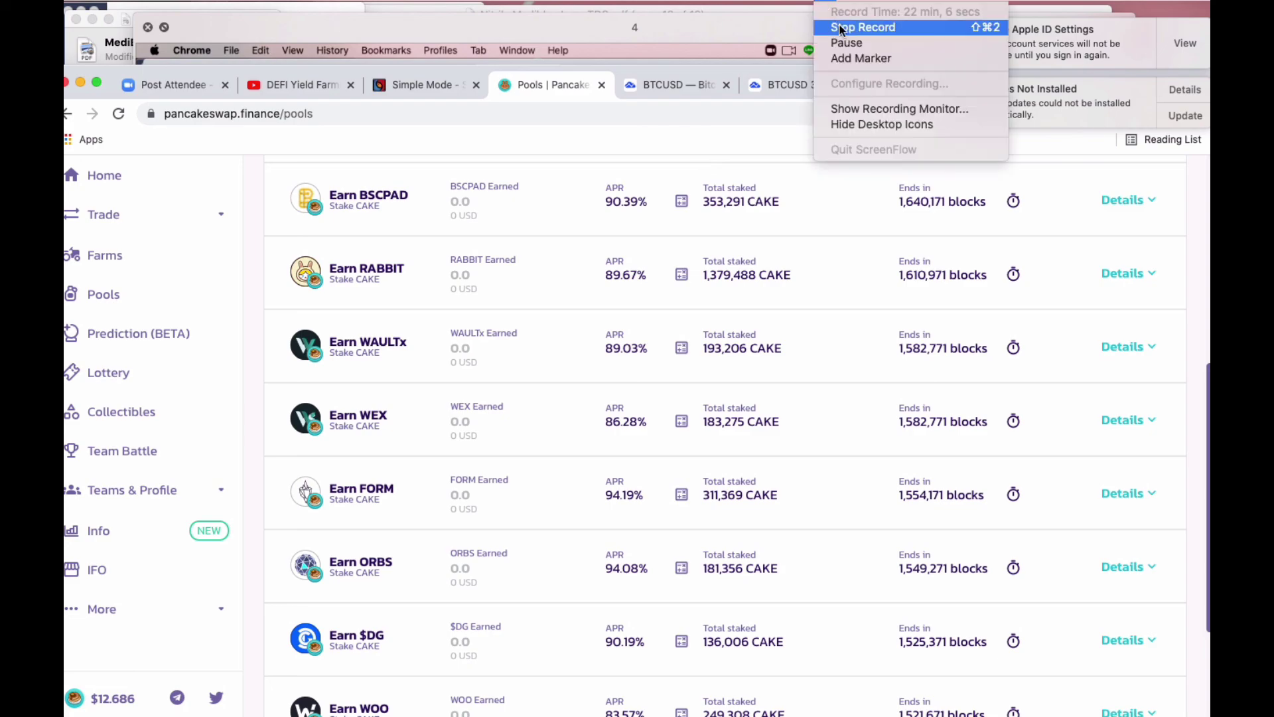